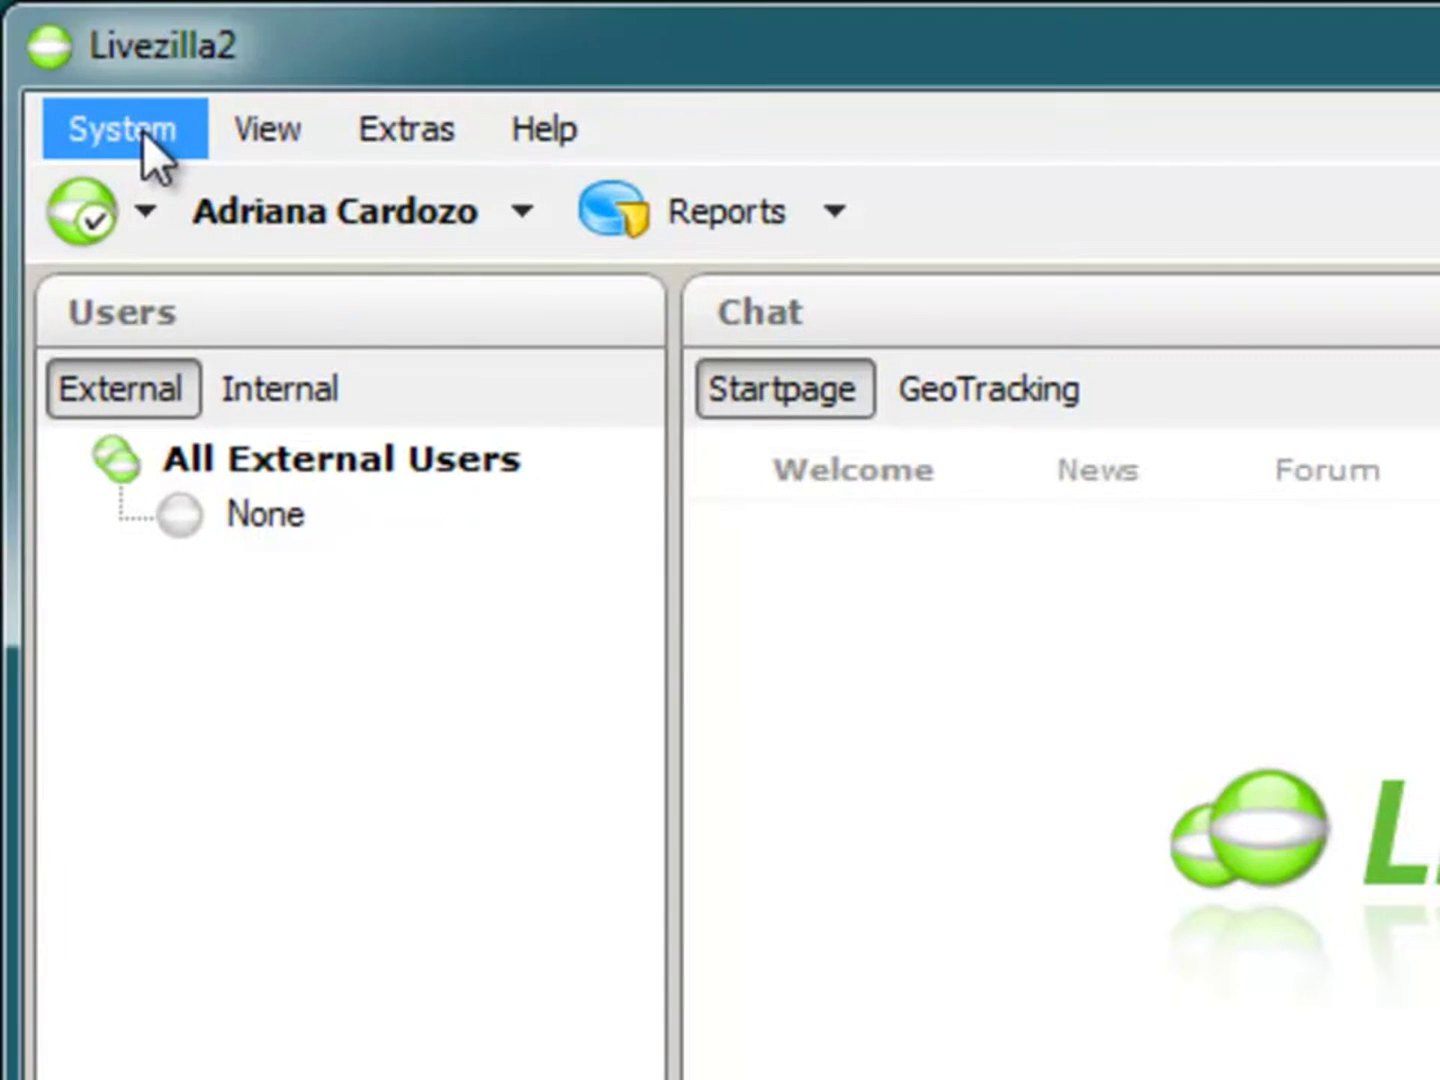
# Step: Show the System menu's My Account options: Change Password, Edit Profile and Personal Email Link
pyautogui.click(143, 131)
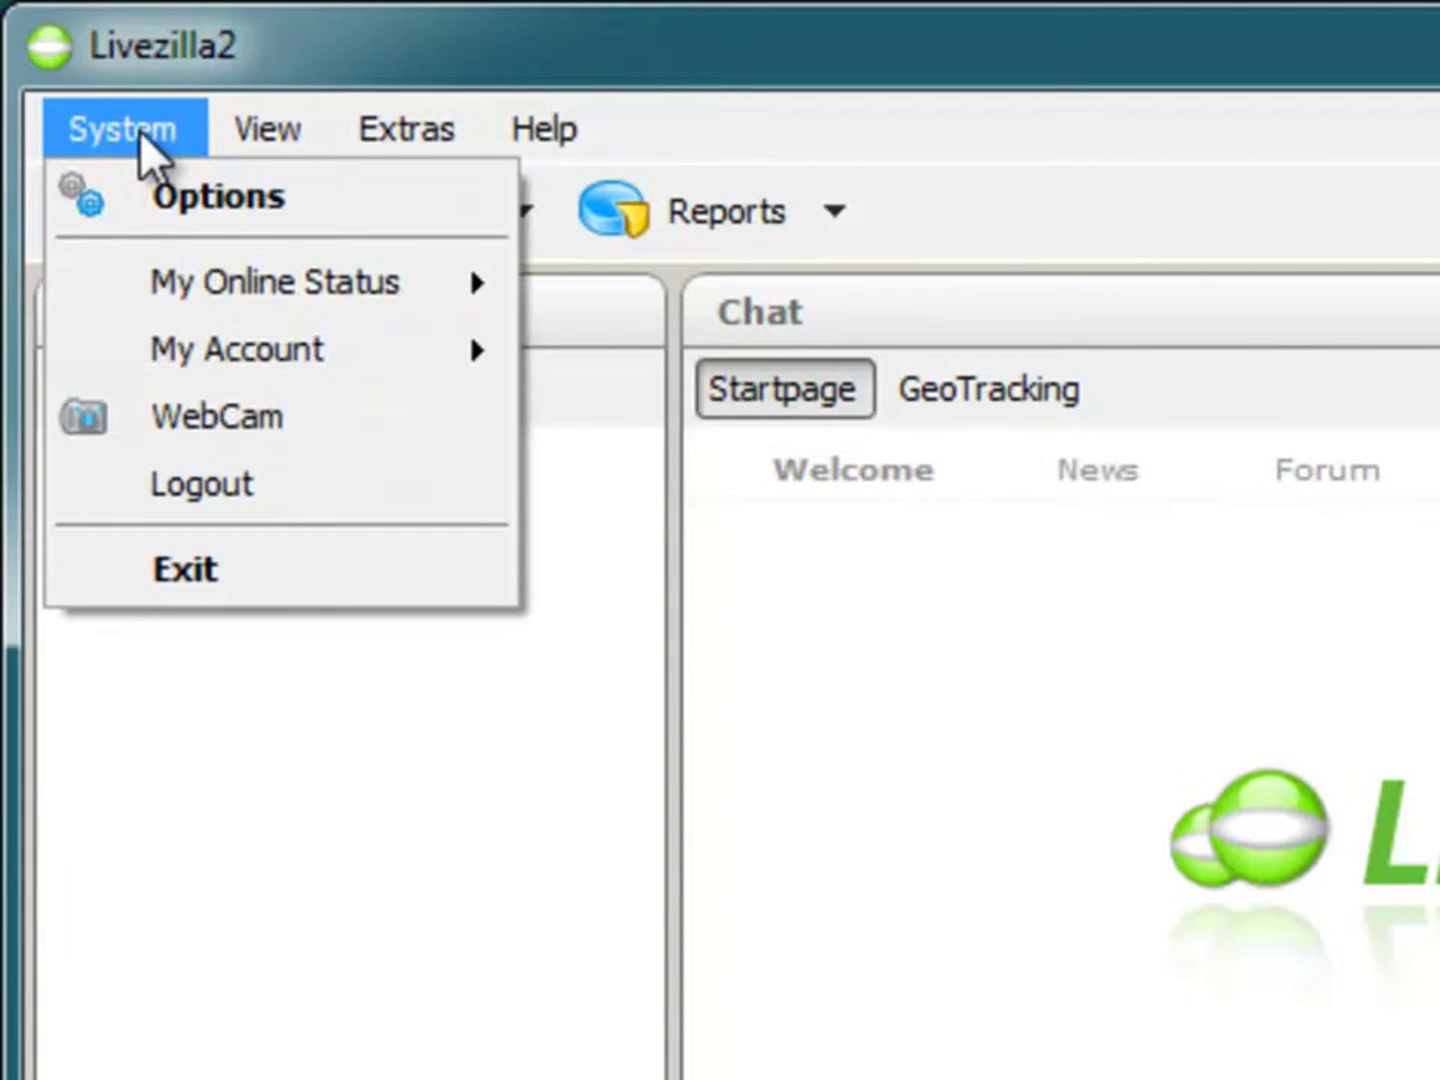
pyautogui.moveTo(173, 293)
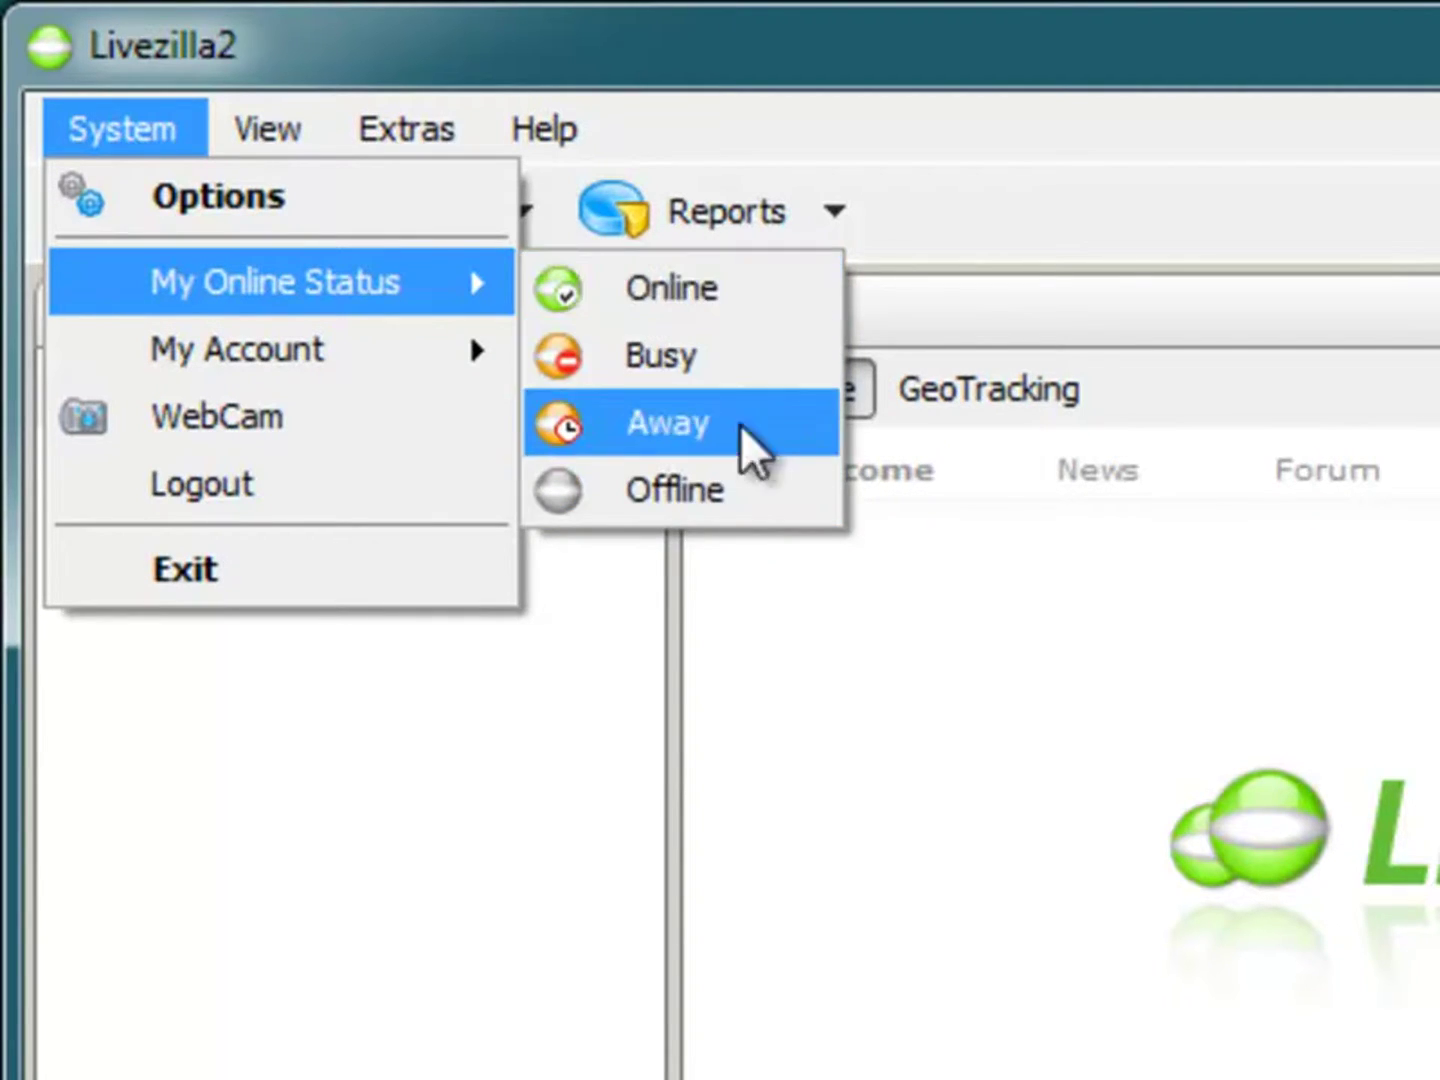
pyautogui.moveTo(428, 352)
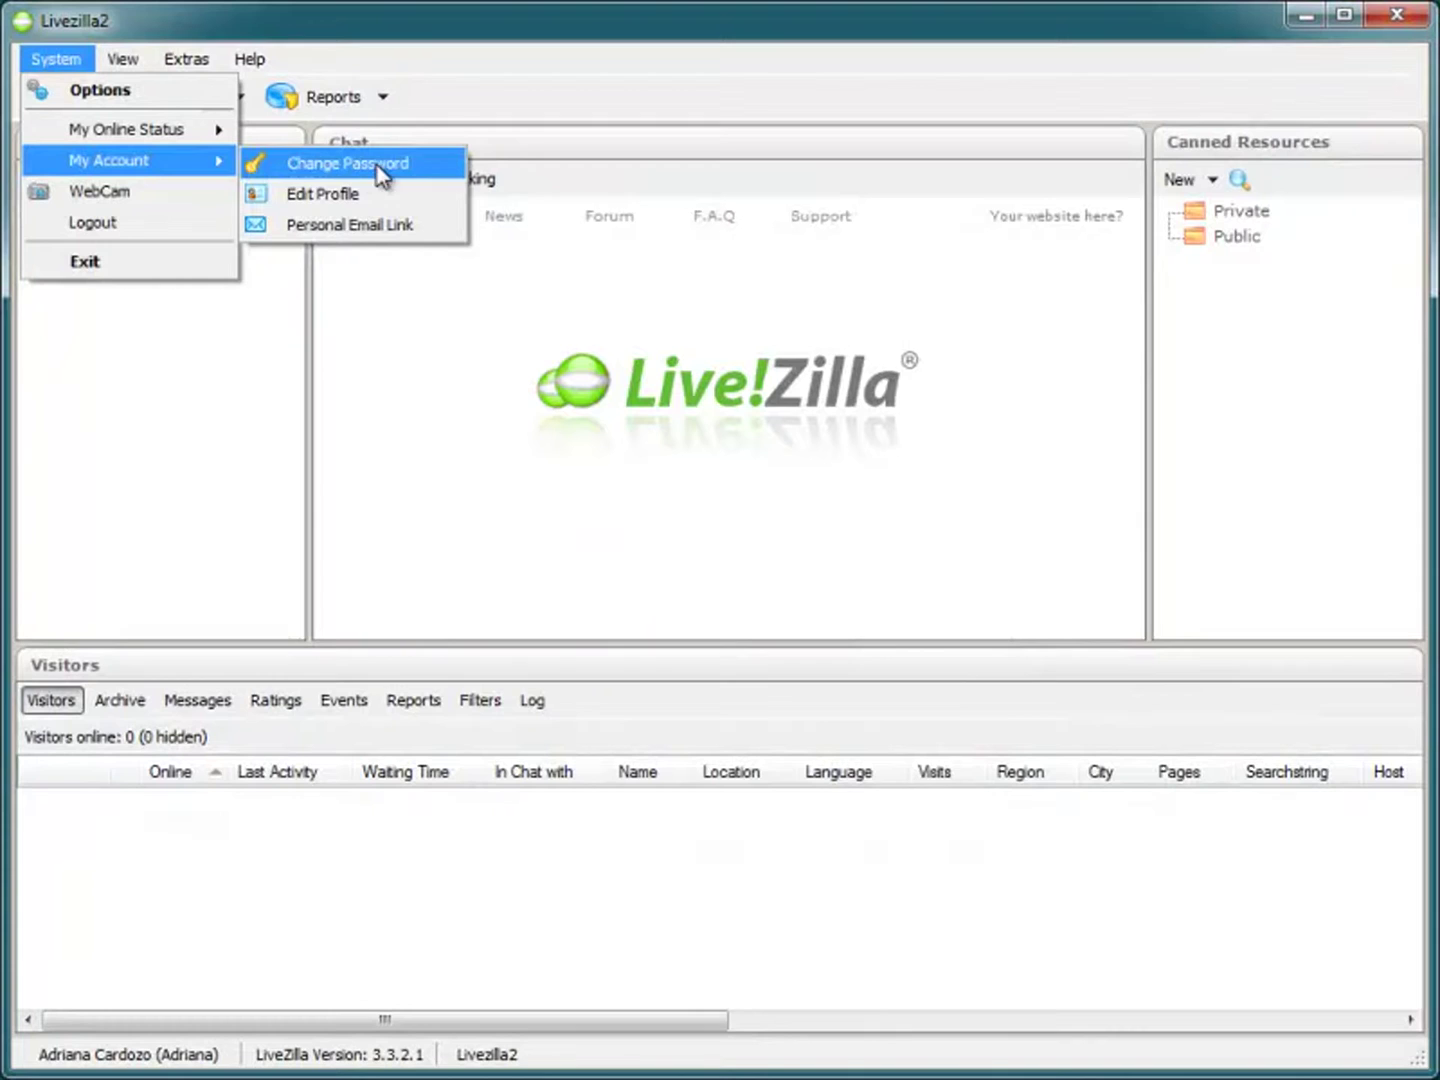
# Step: Change the account password, entering the current one and a strong new one twice
pyautogui.click(305, 167)
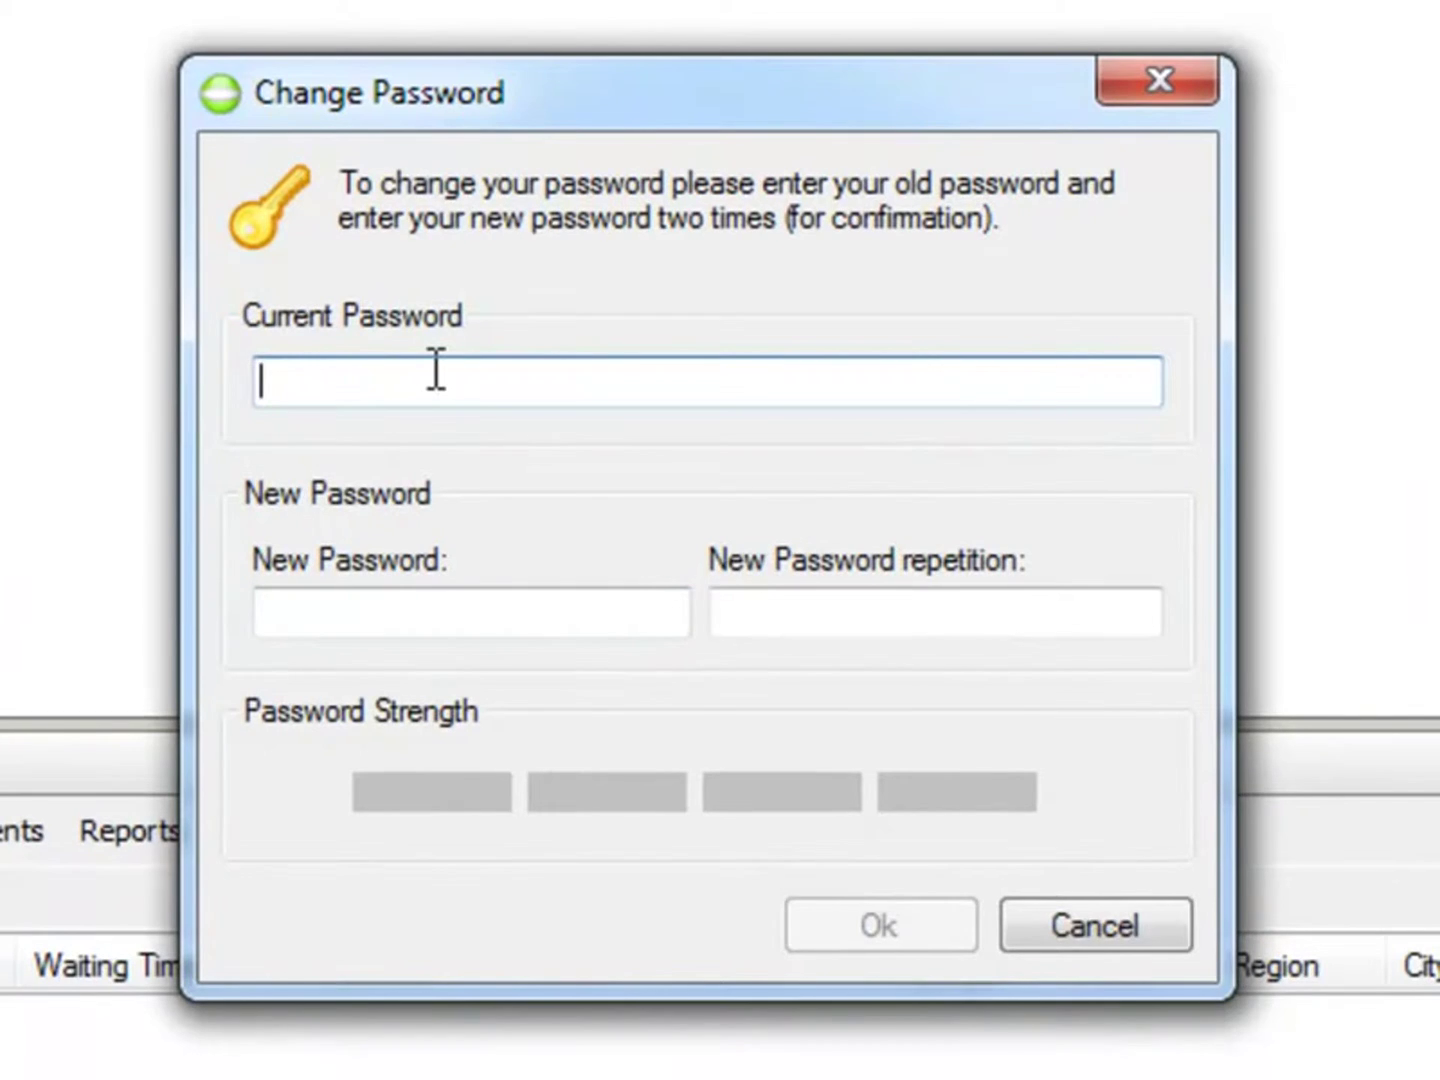
pyautogui.write('••••••••••••••')
pyautogui.press('Tab')
pyautogui.write('••••••••••••')
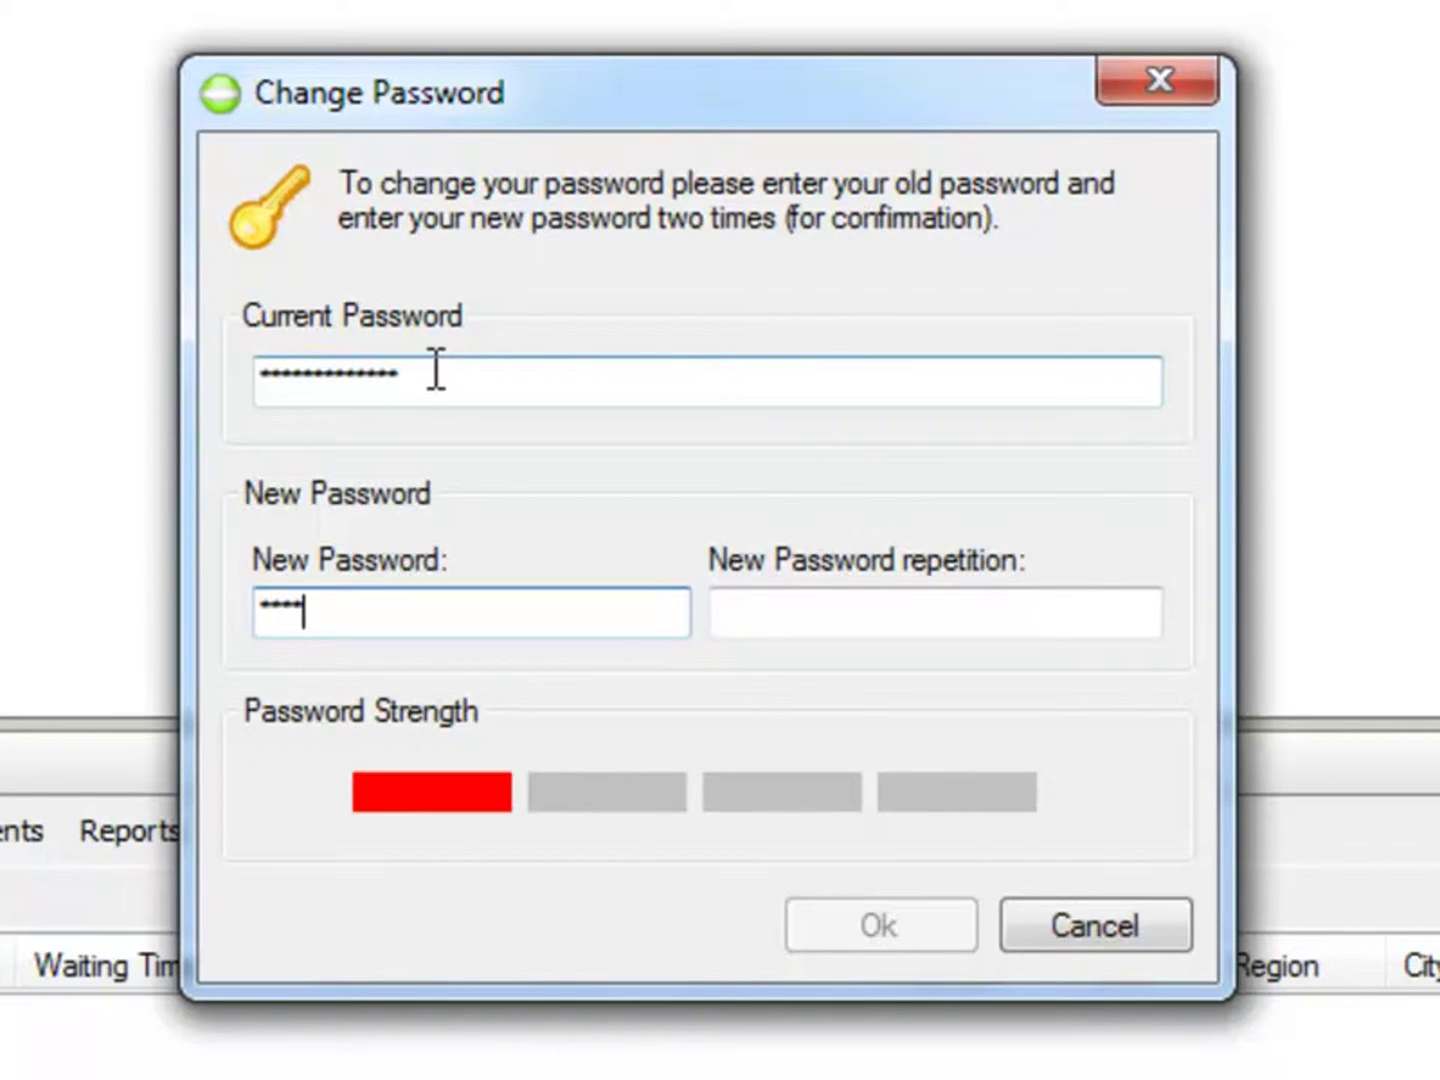
pyautogui.write('•')
pyautogui.press('Tab')
pyautogui.write('••••••••••••••')
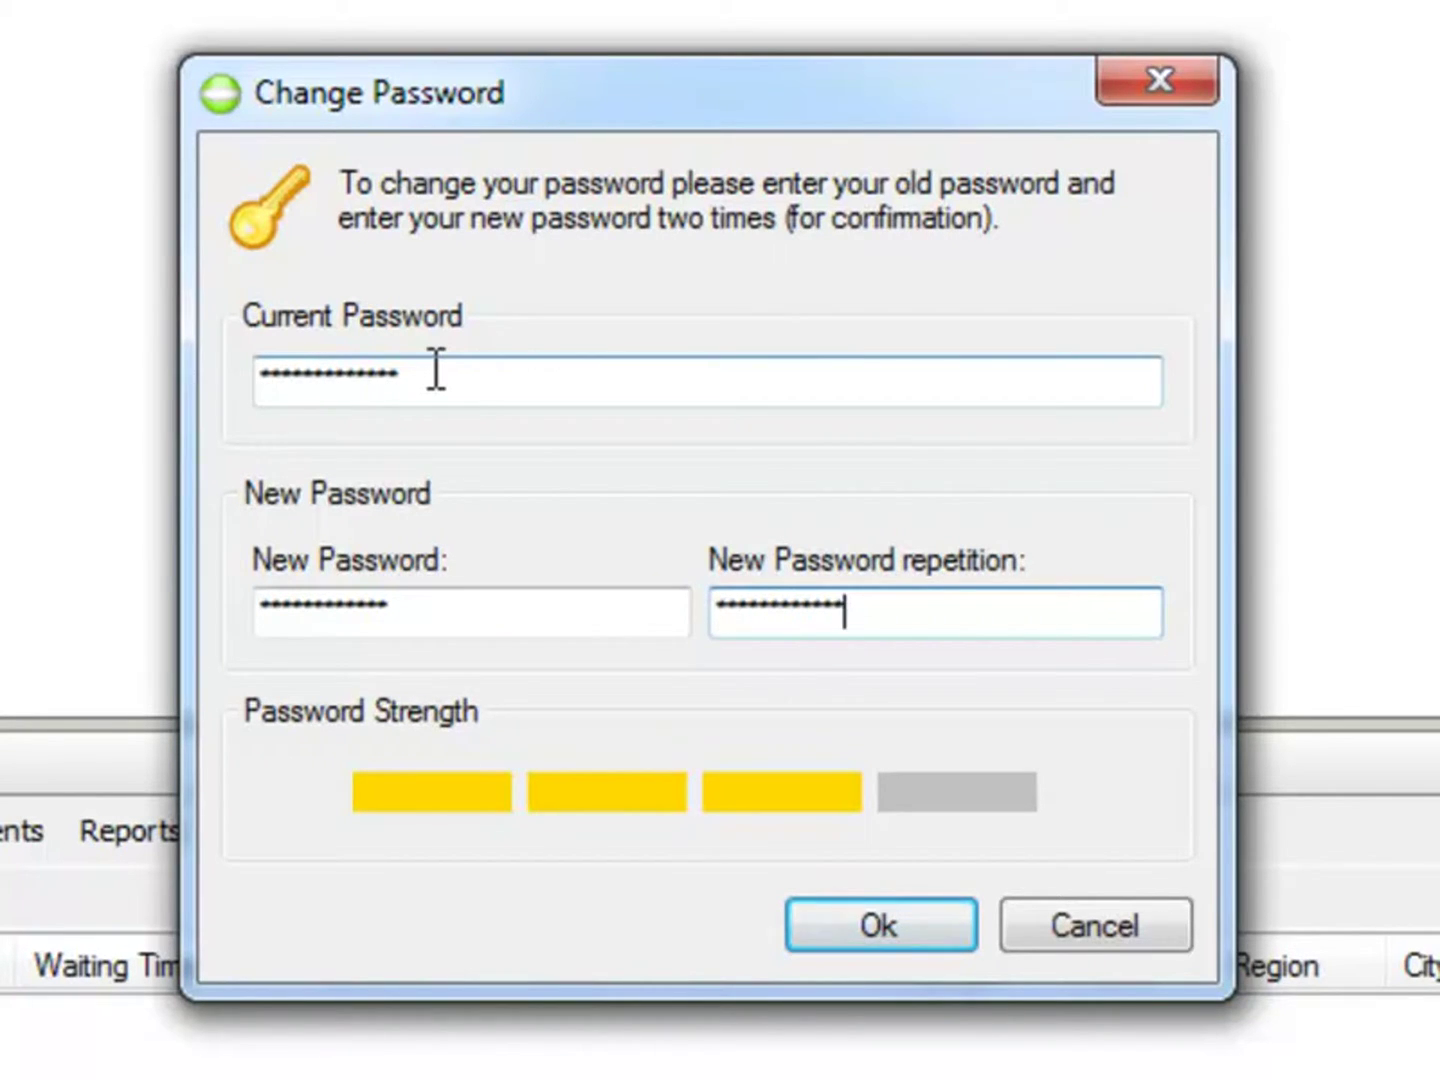
pyautogui.write('•••')
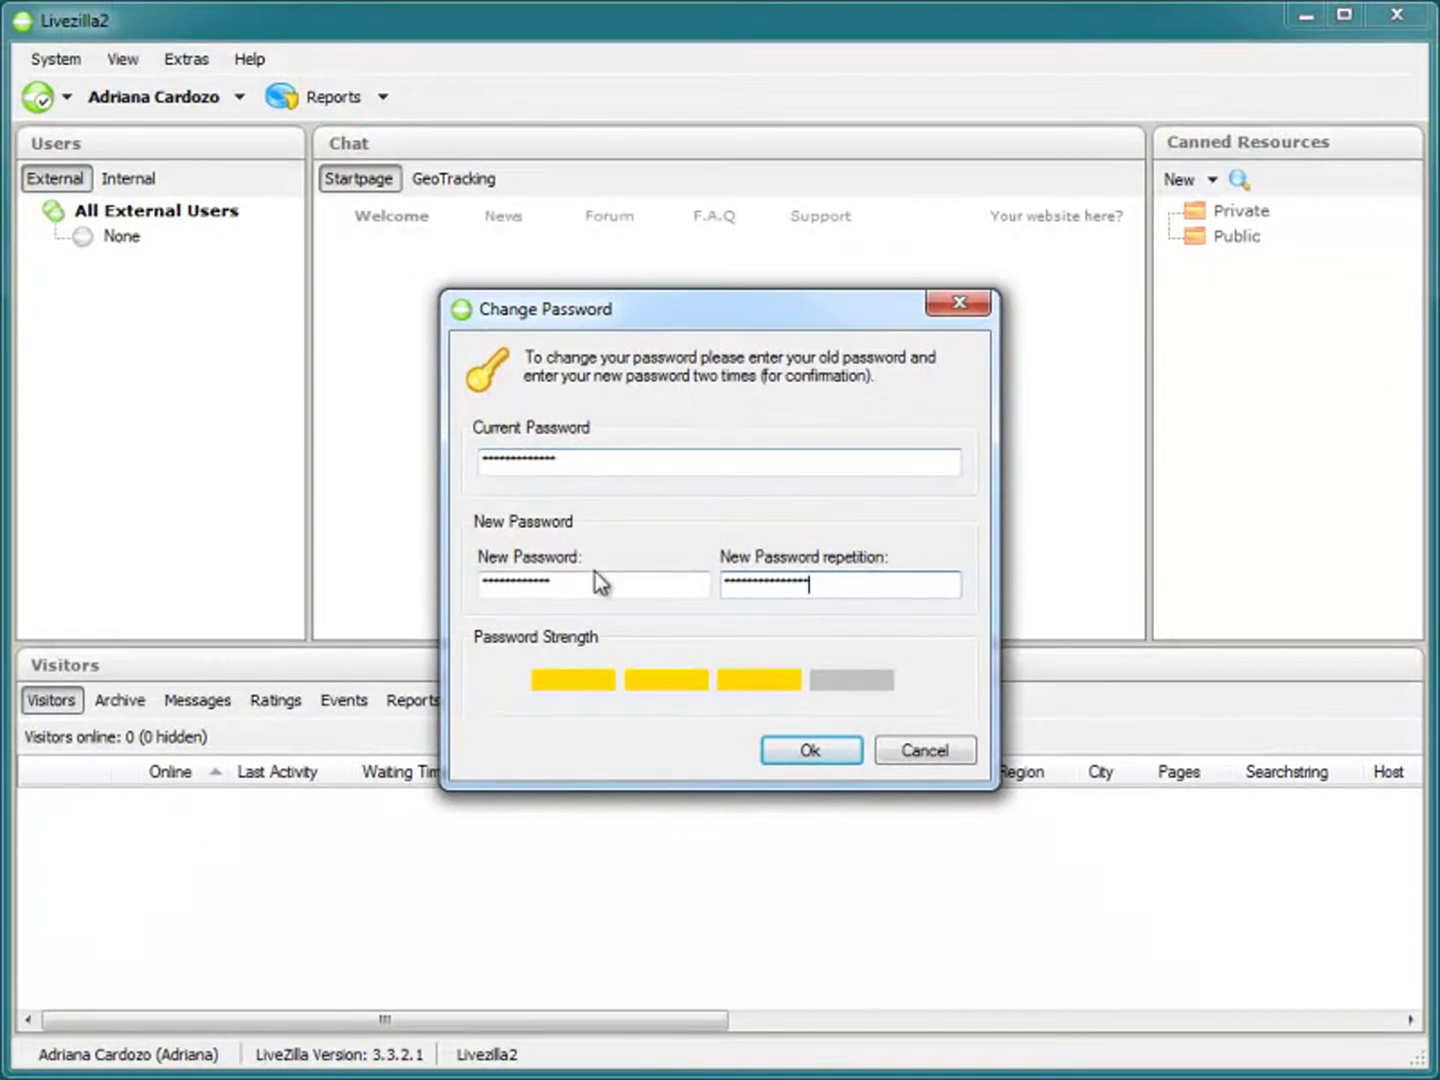
pyautogui.click(607, 583)
pyautogui.write('•')
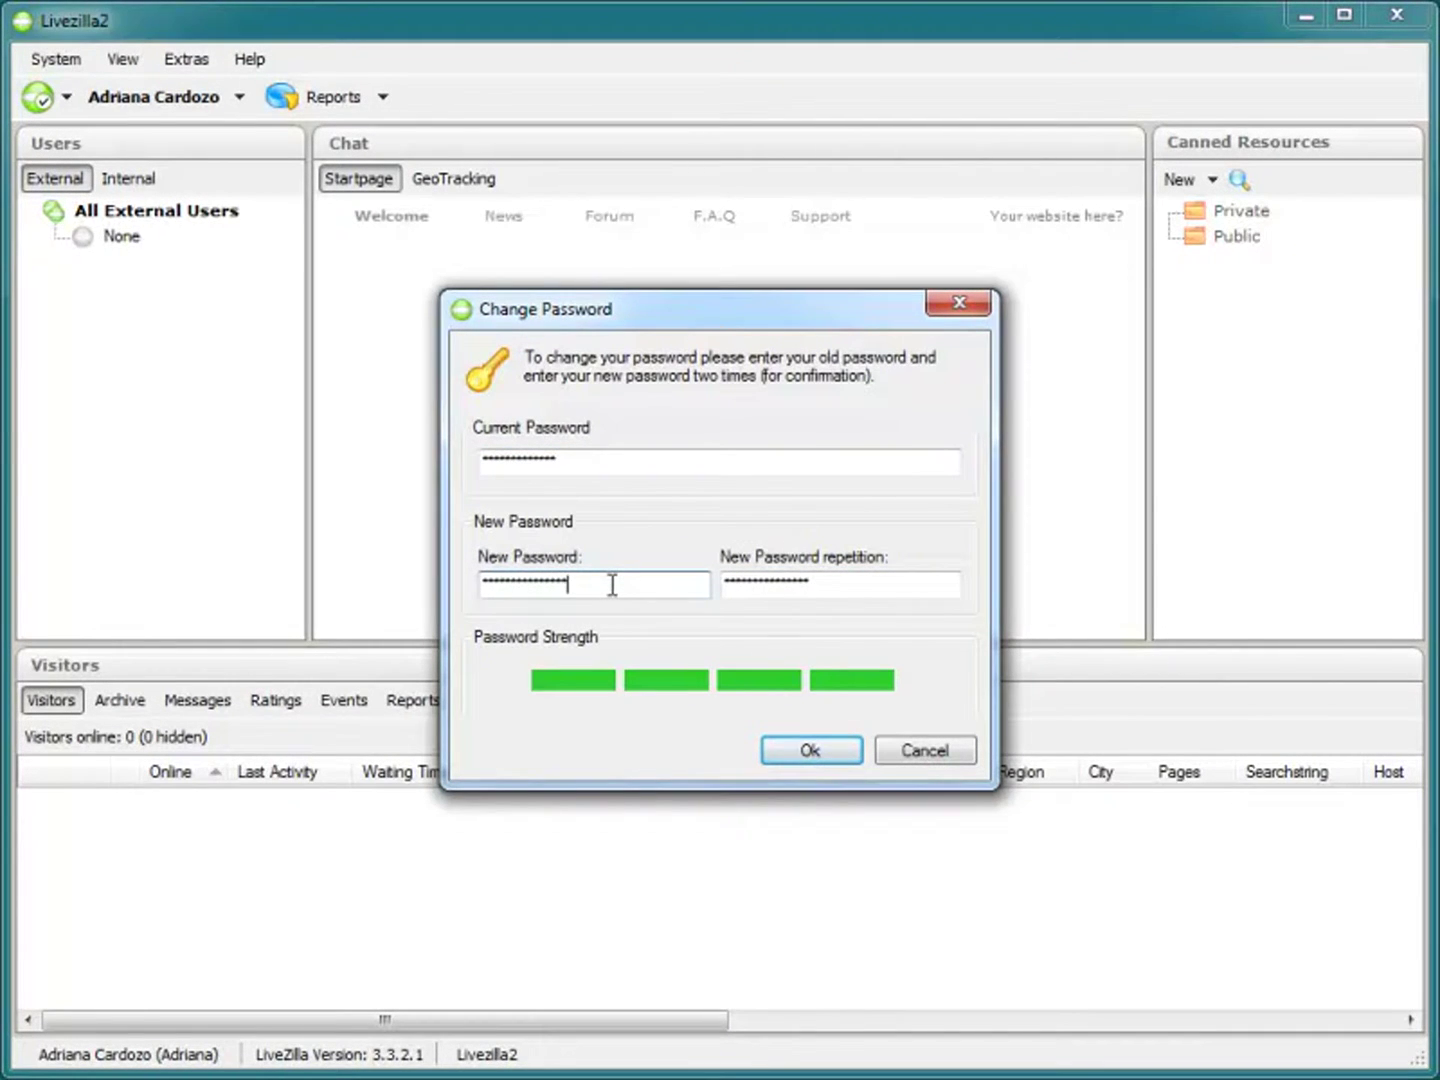
pyautogui.click(823, 758)
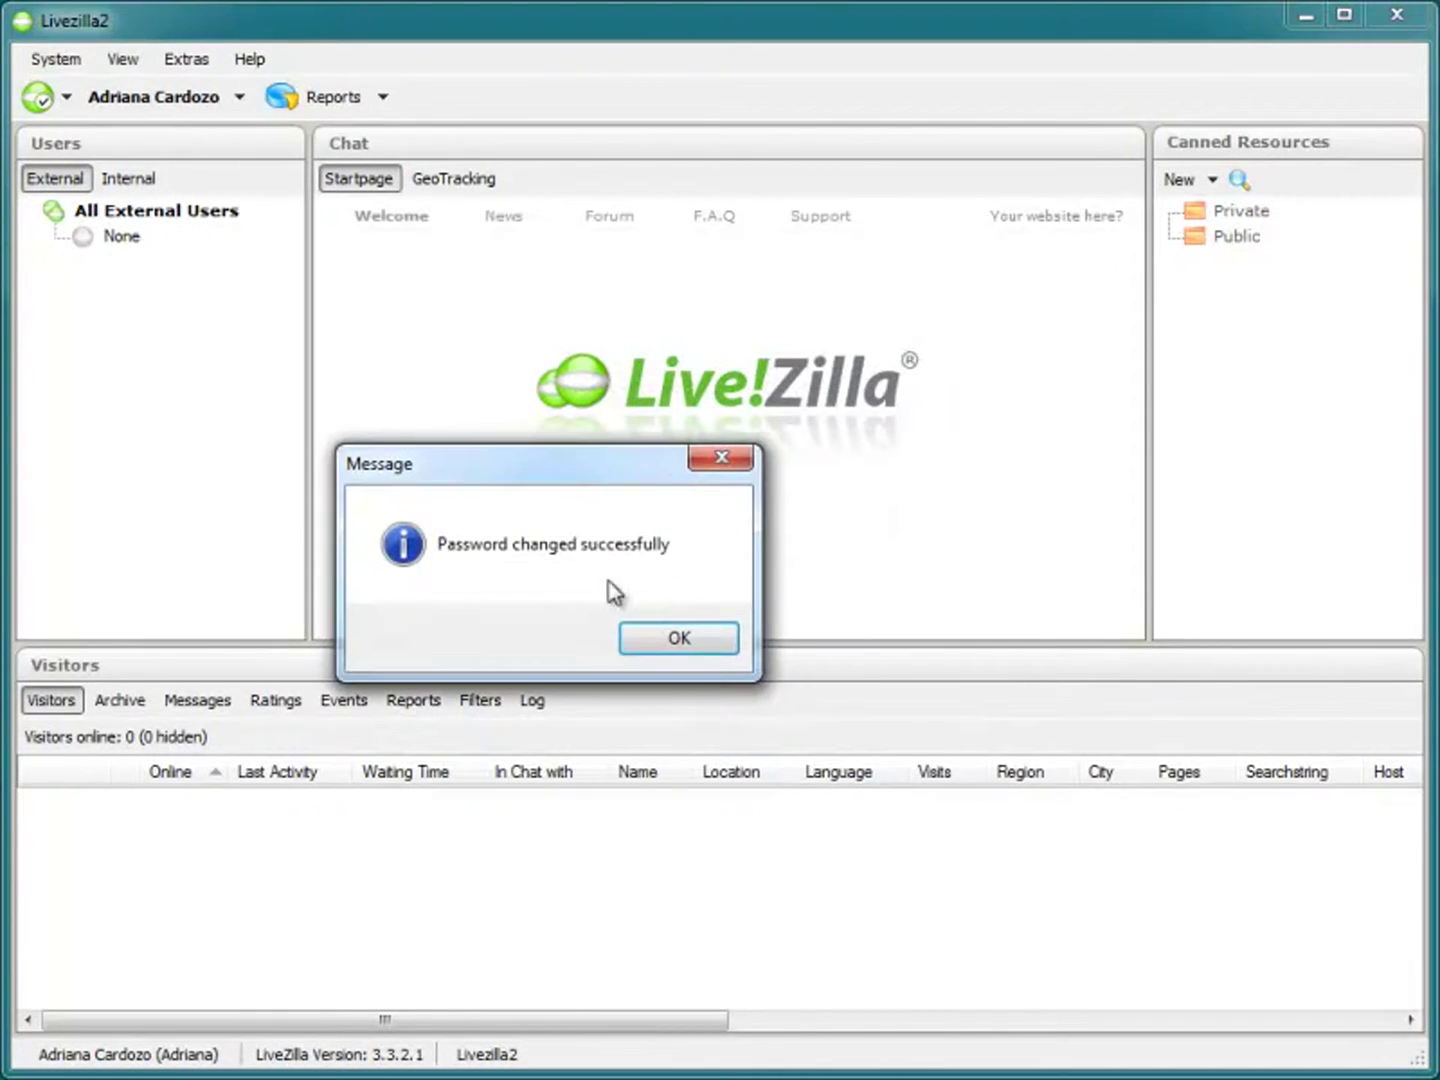
pyautogui.click(692, 649)
# Step: Open Edit Profile from System > My Account and place the cursor in the Lastname field
pyautogui.click(58, 65)
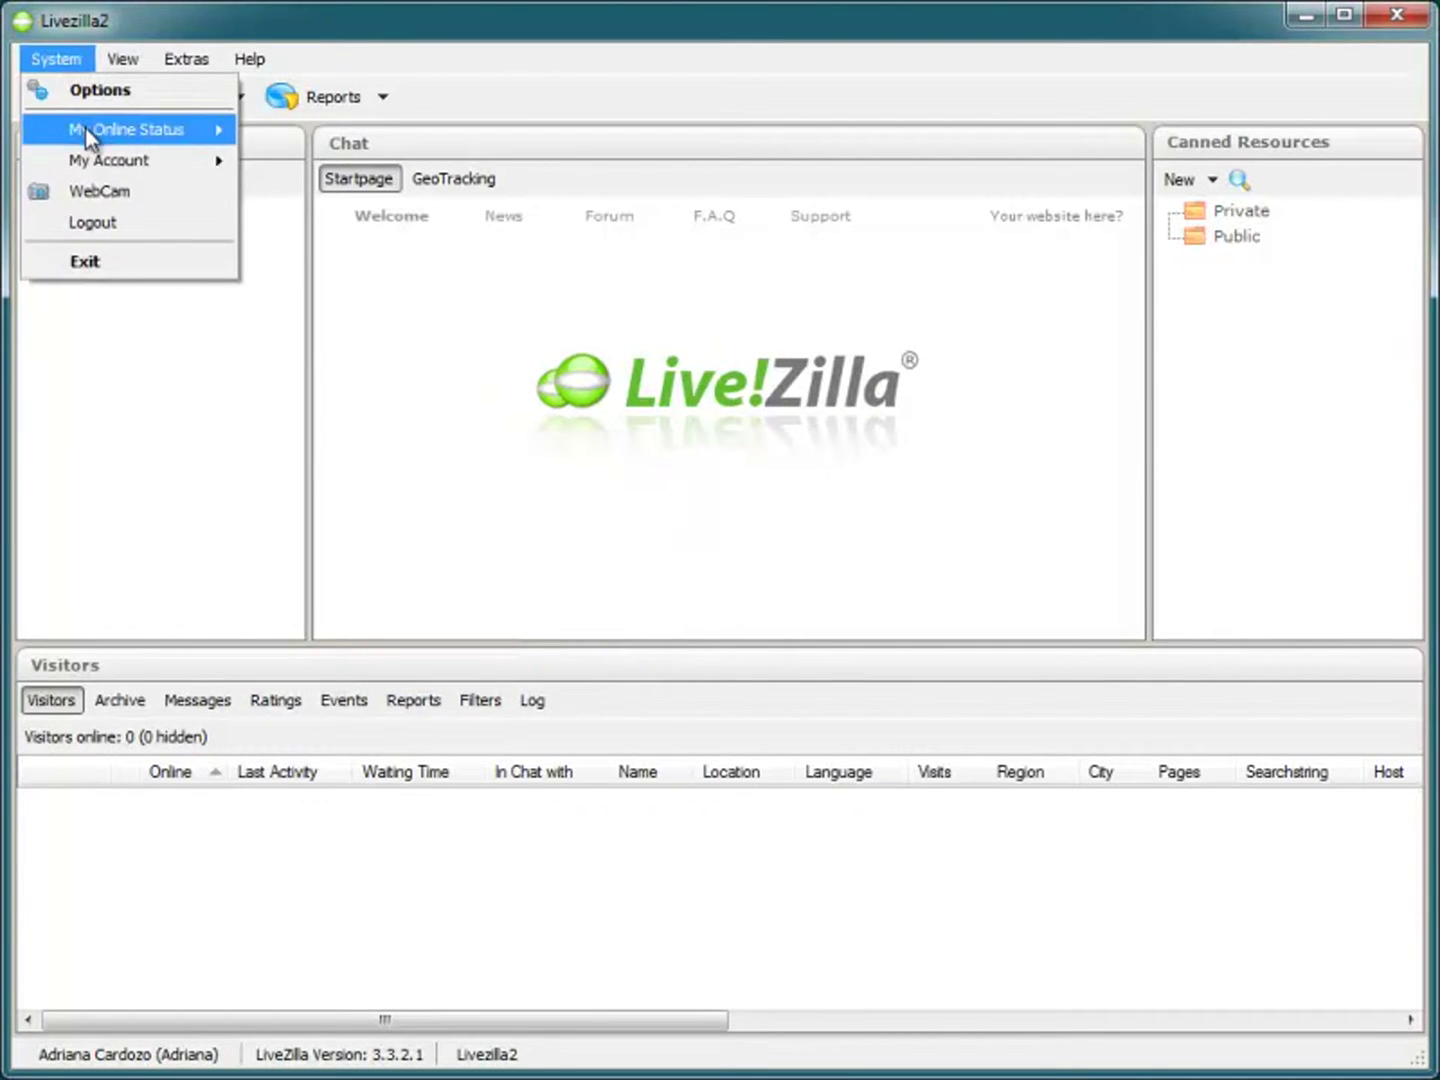
pyautogui.moveTo(98, 159)
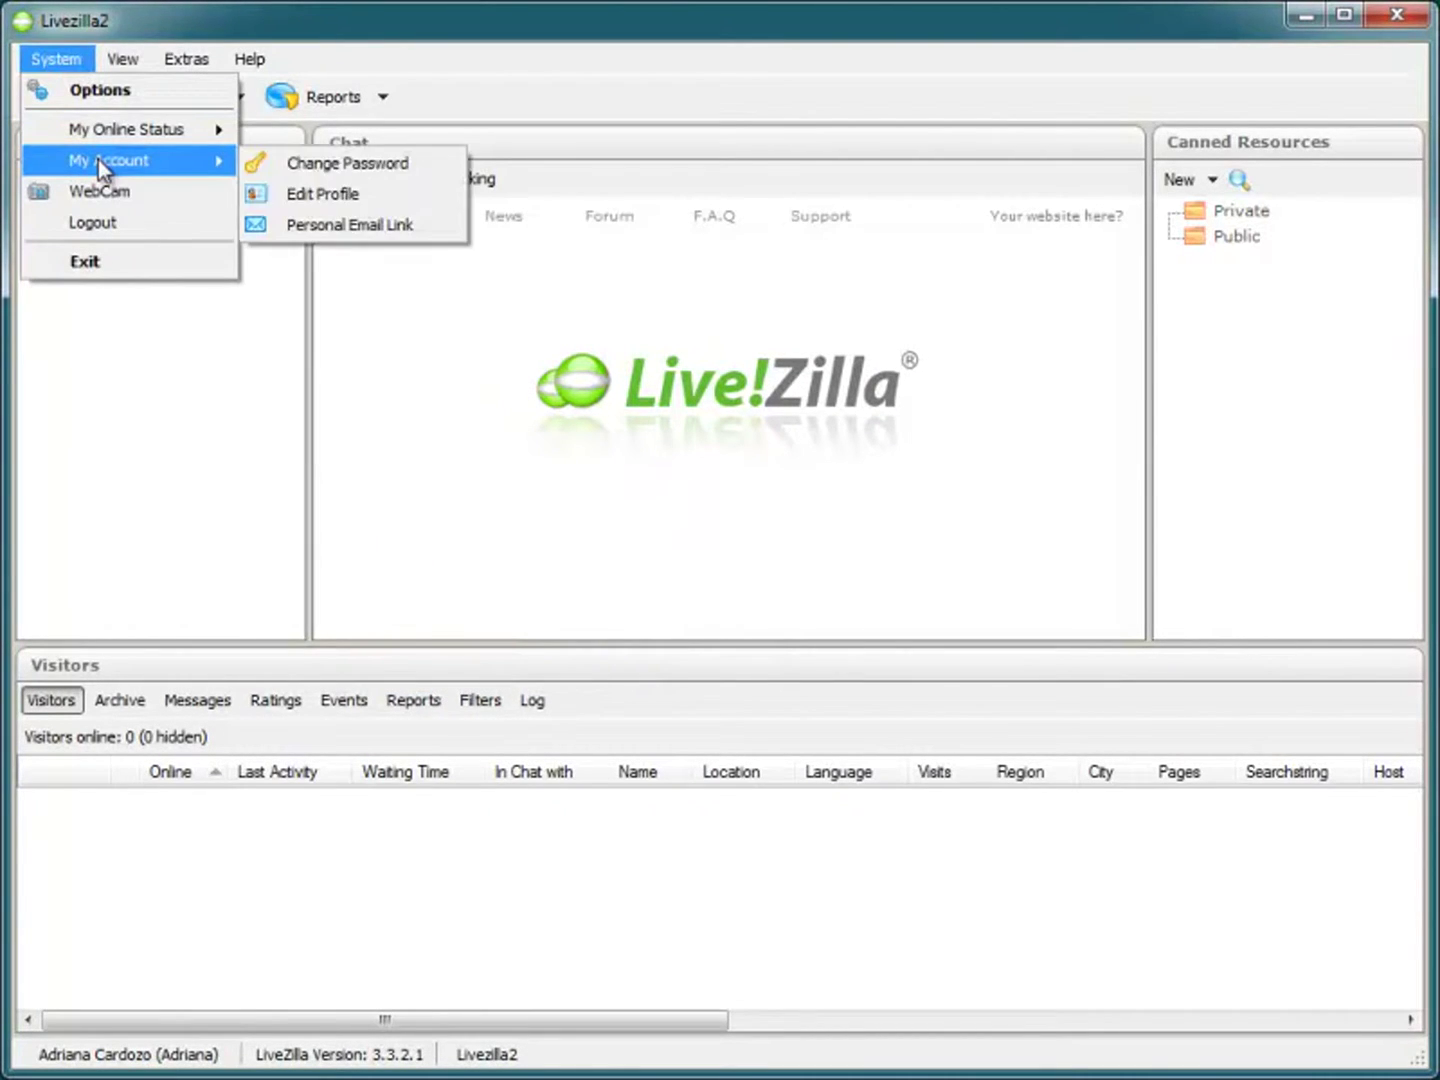
pyautogui.click(296, 199)
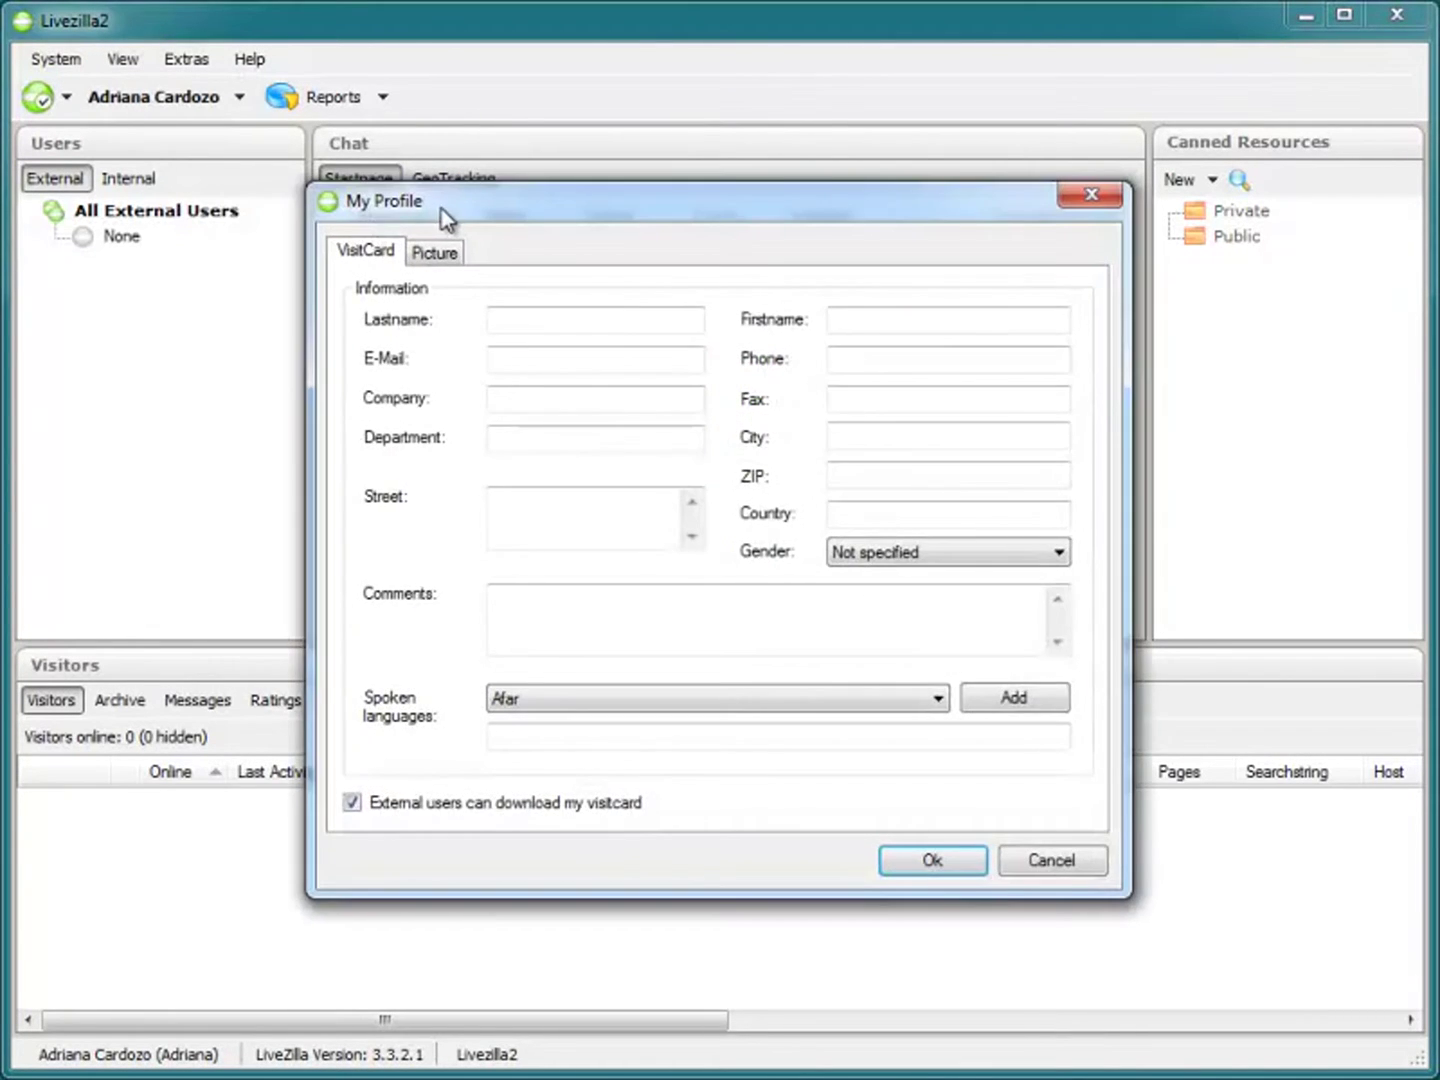
pyautogui.moveTo(452, 220); pyautogui.dragTo(333, 184)
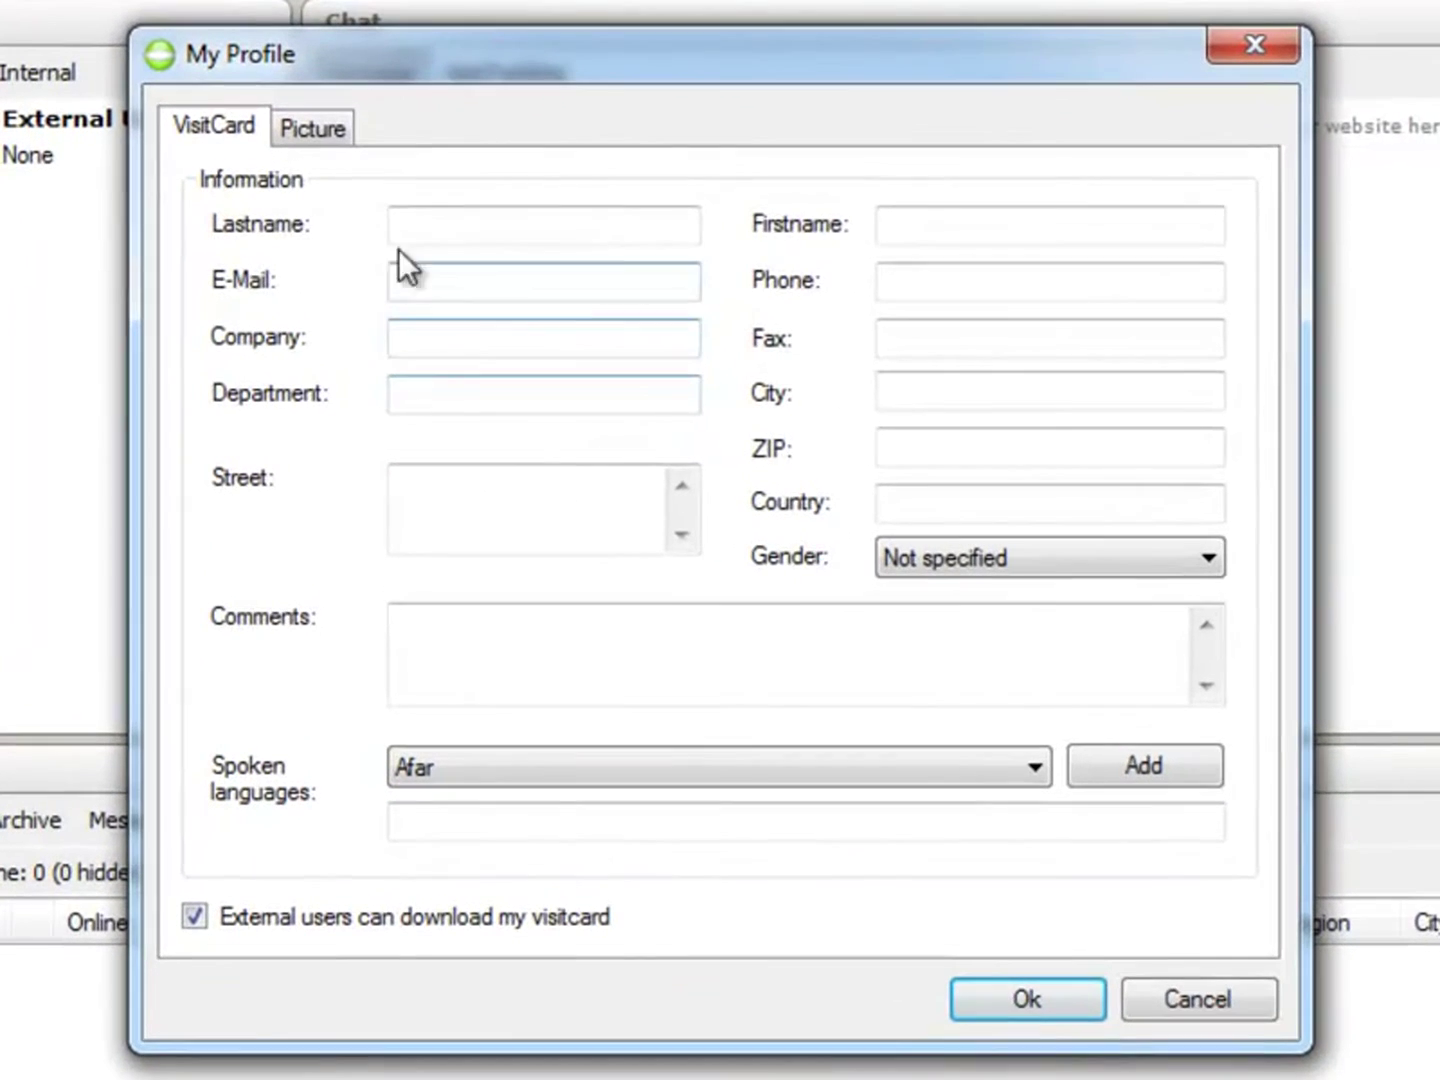
pyautogui.click(421, 228)
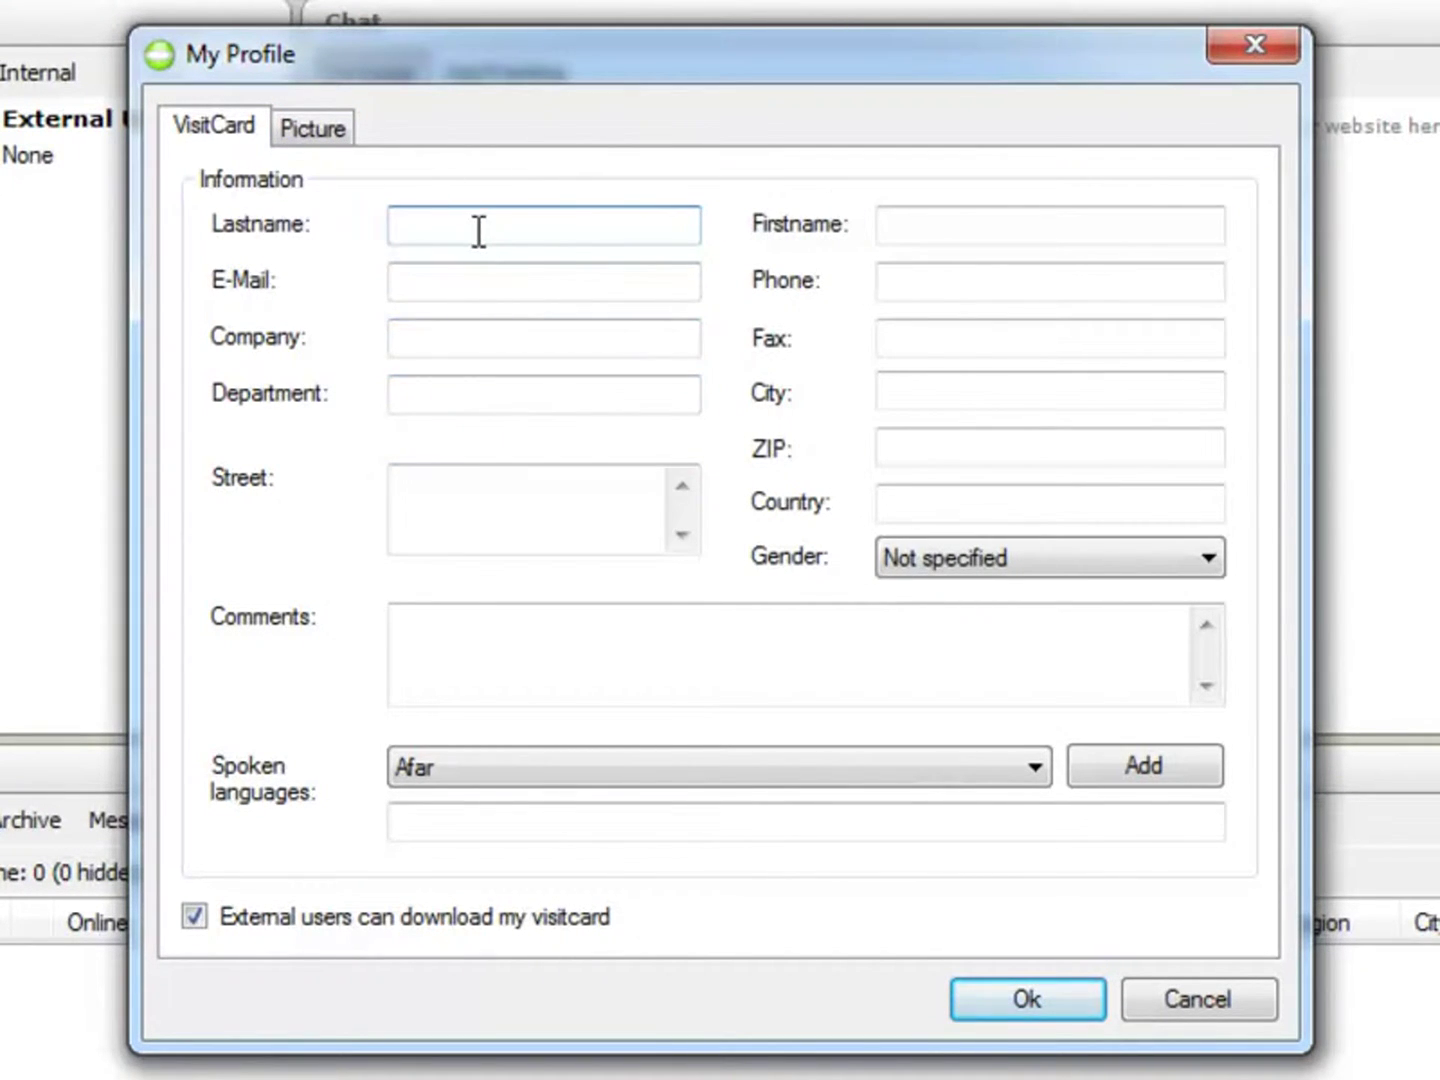
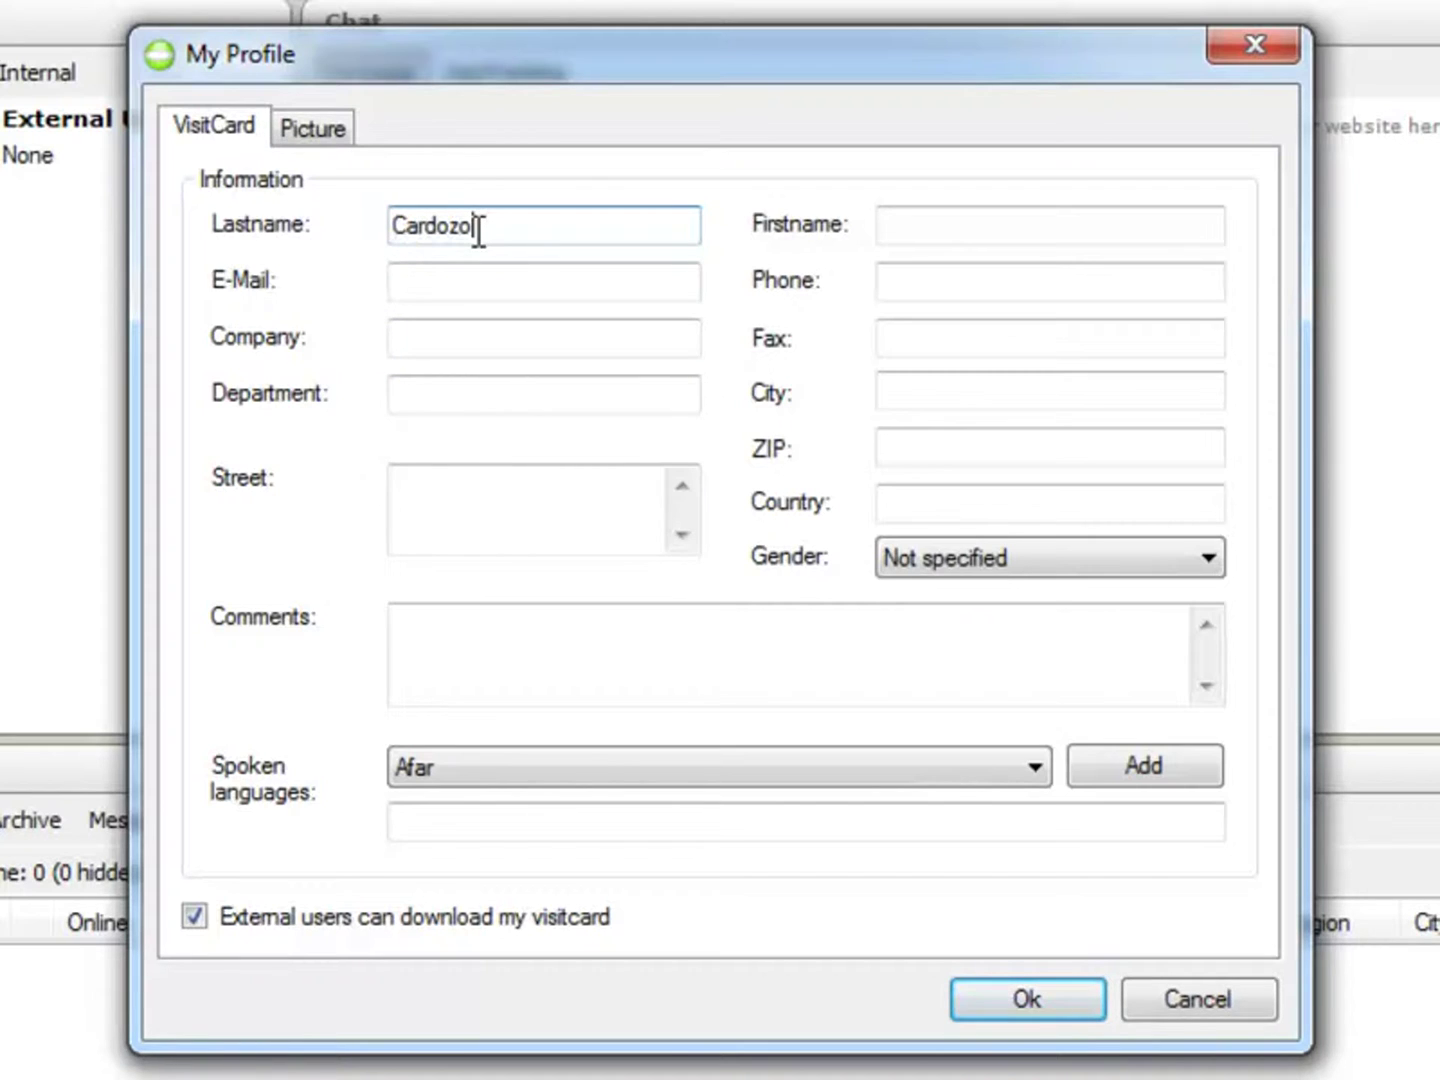
# Step: Enter the operator's last and first name, e-mail, phone, company MX Cursos and department Suporte
pyautogui.press('Tab')
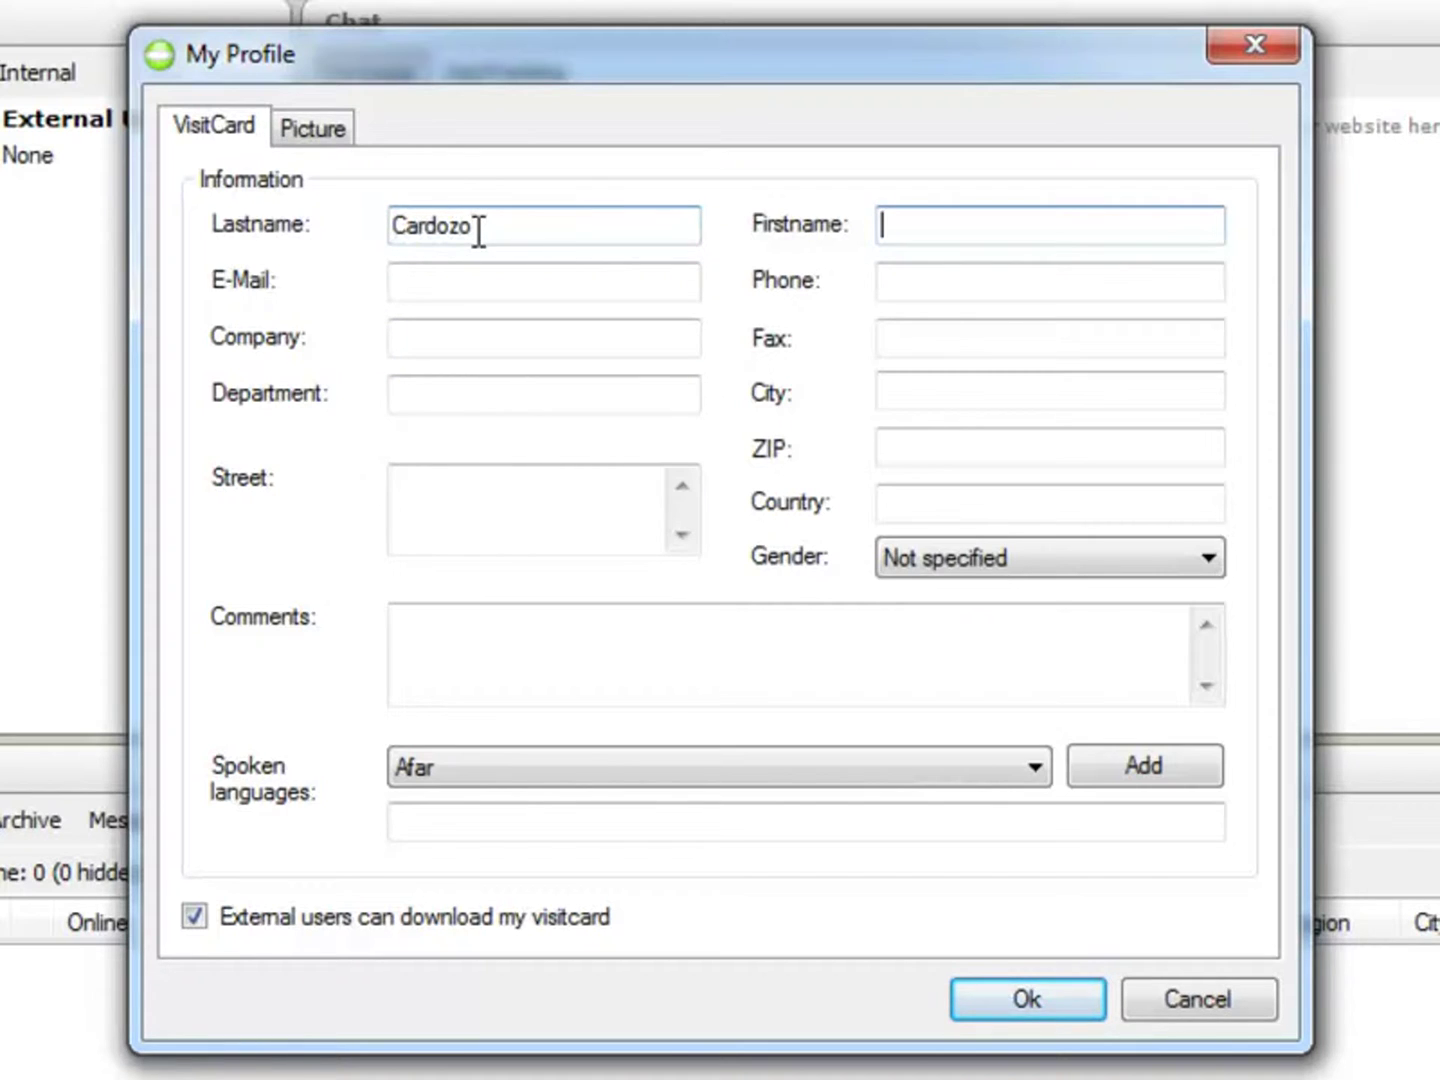
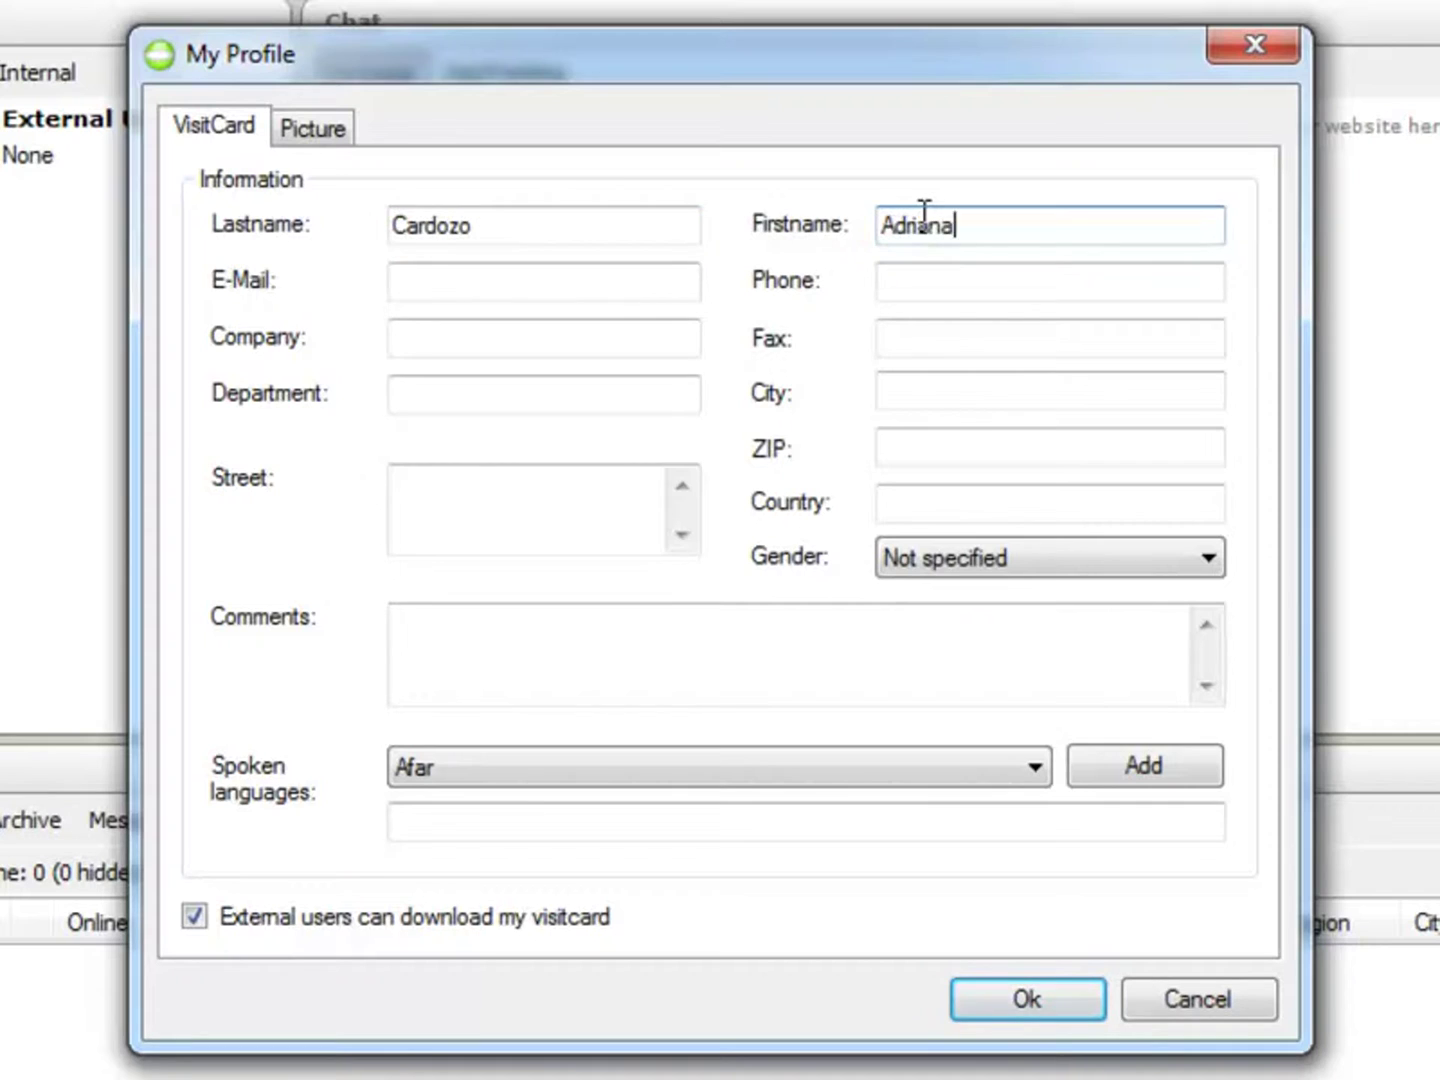
pyautogui.press('Tab')
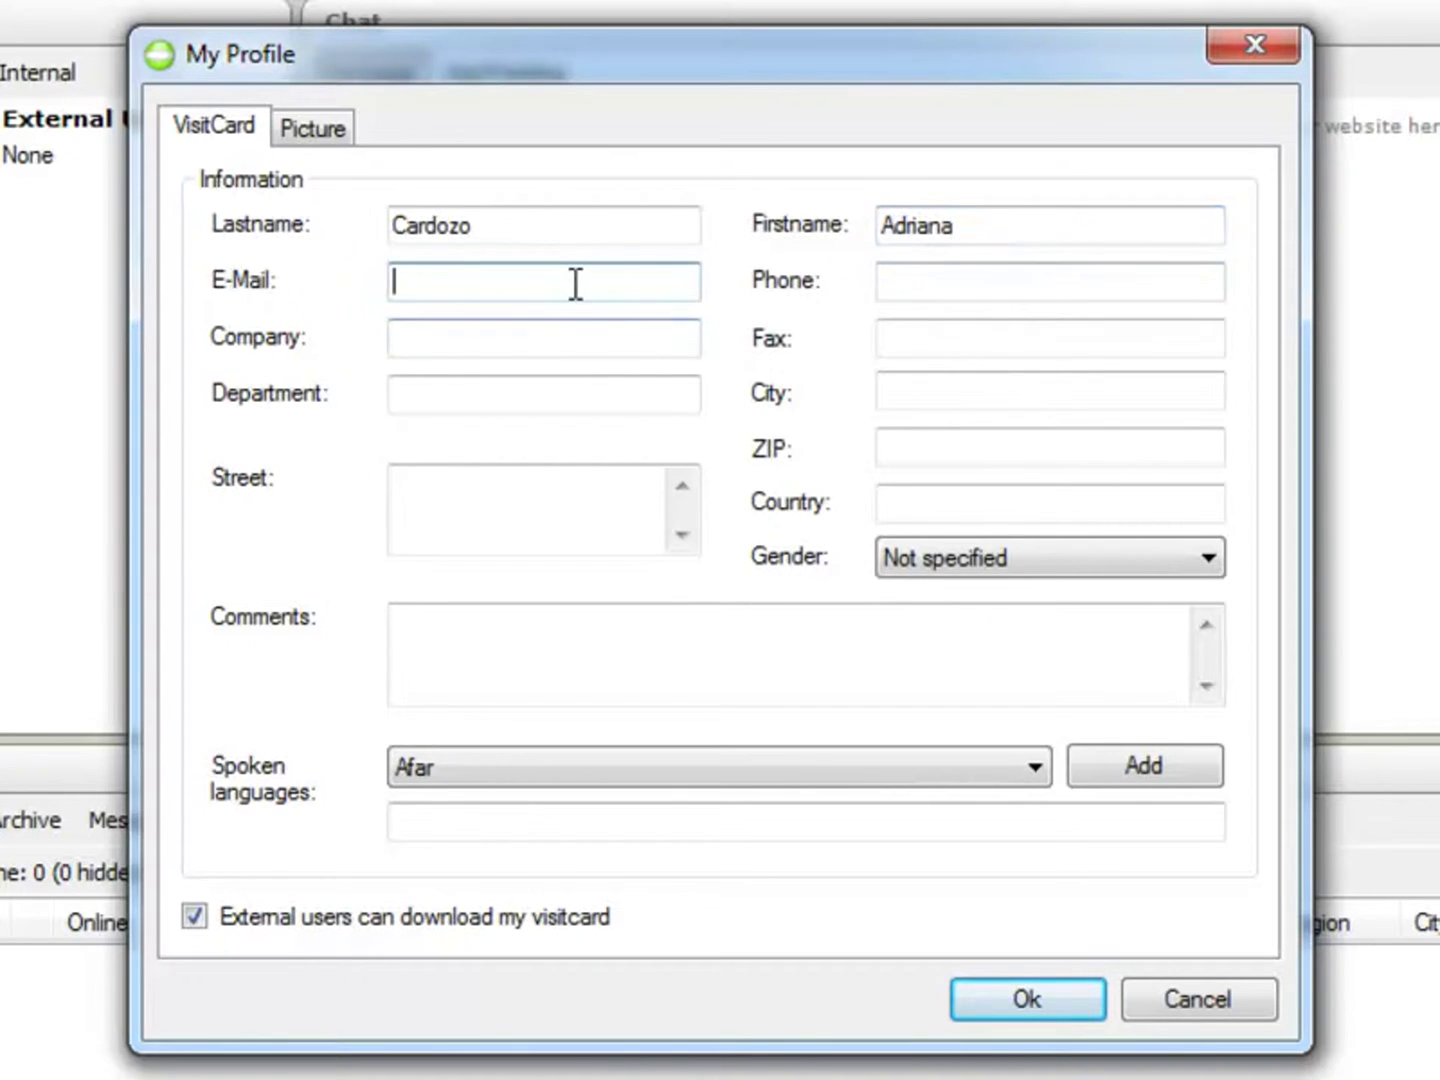
pyautogui.press('Tab')
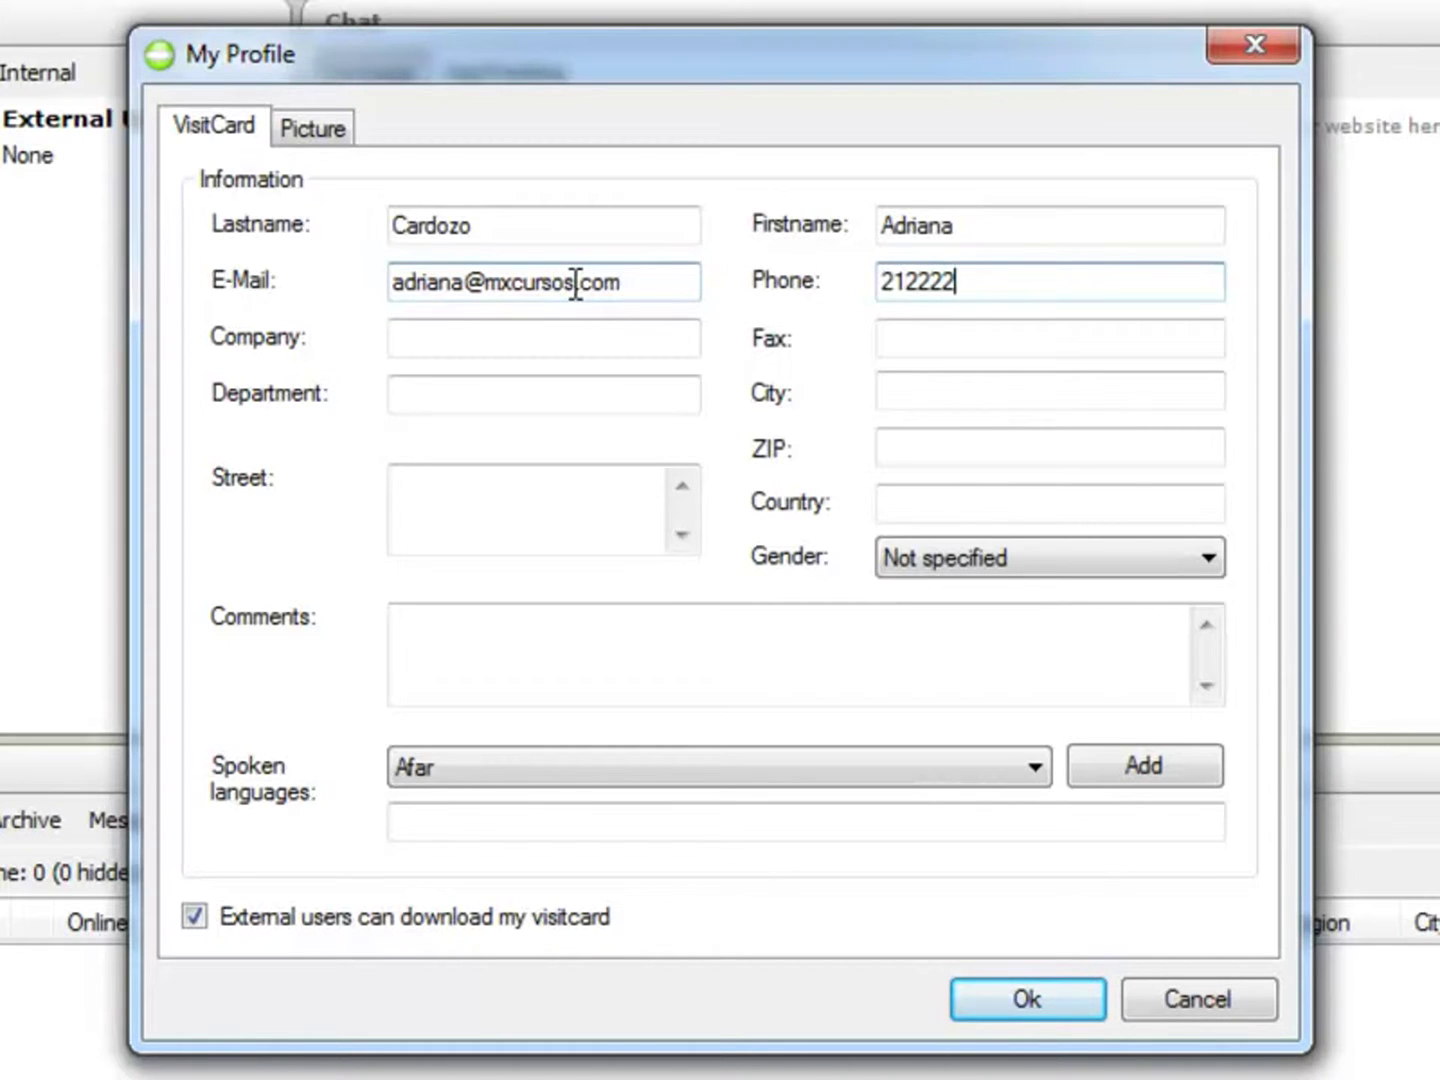
pyautogui.press('Tab')
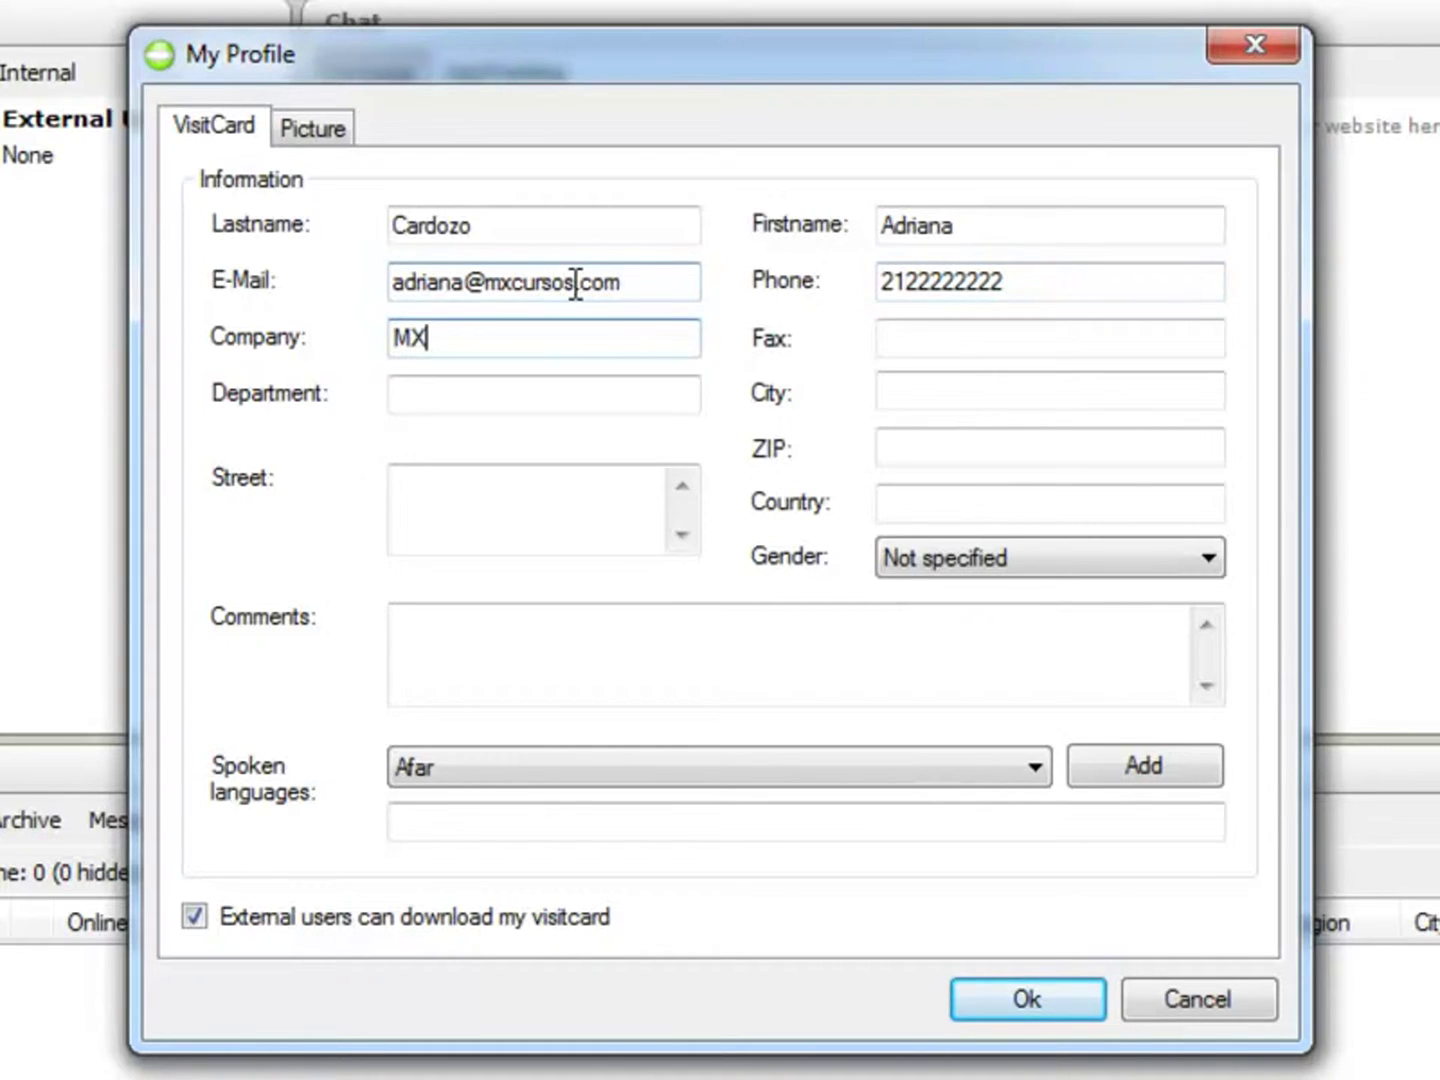
pyautogui.press('Tab')
pyautogui.press('Tab')
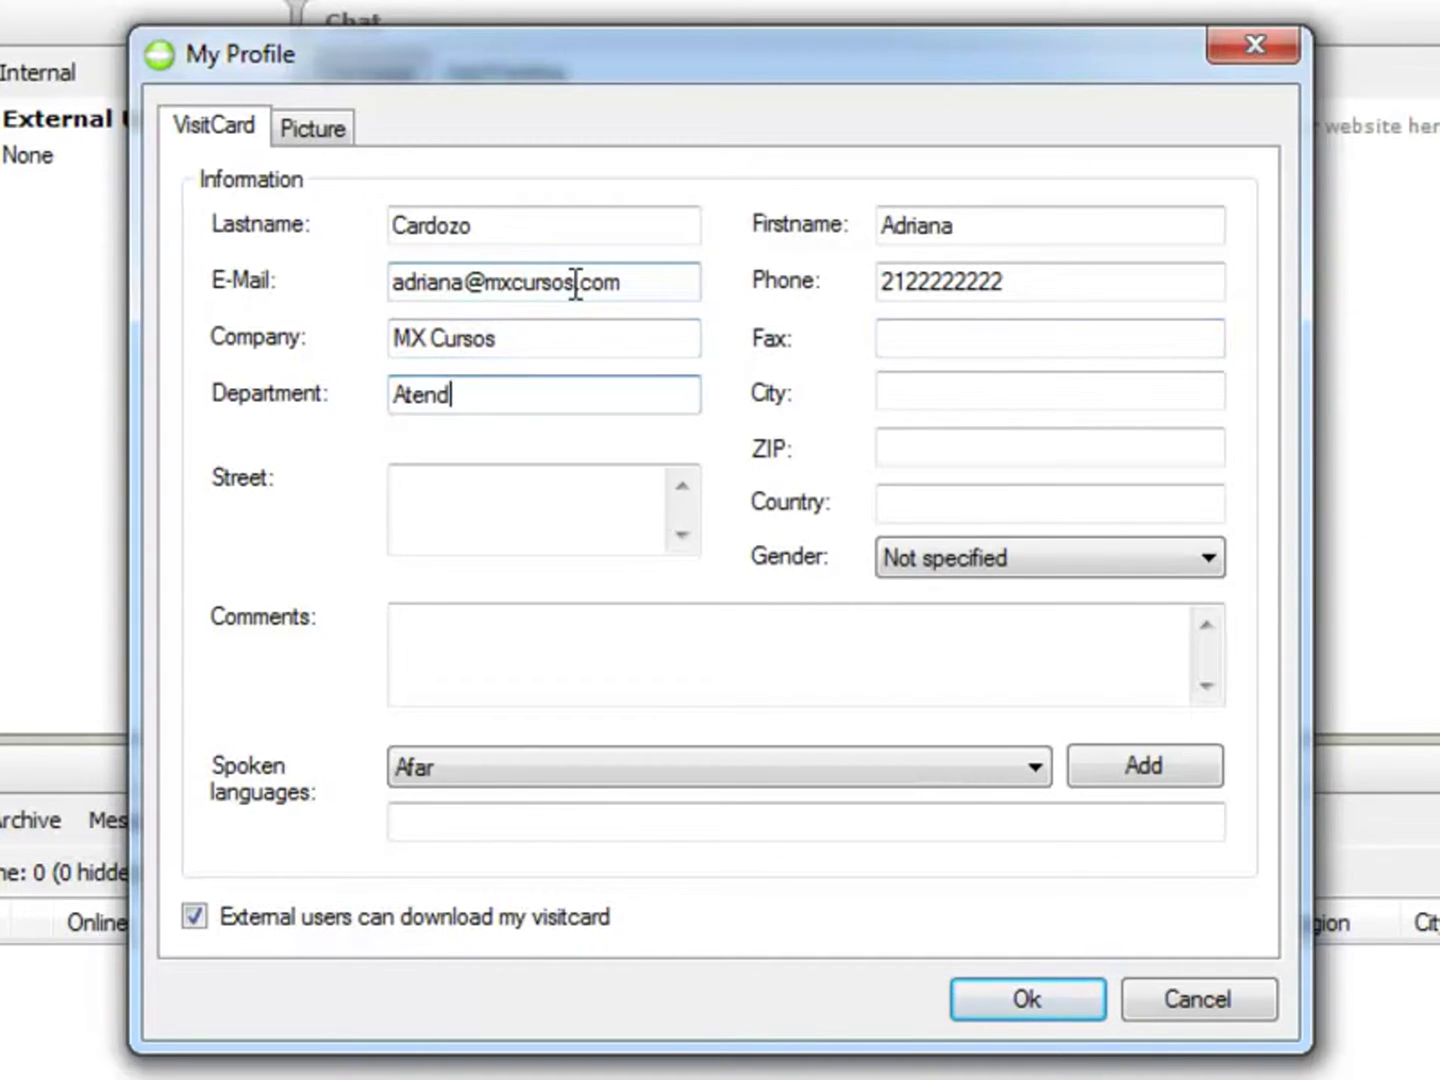
pyautogui.hotkey('shift', 'Home')
pyautogui.press('Tab')
# Step: Fill in city, street address, ZIP, country Brasil, gender Female and a support-role comment
pyautogui.write('Nova Iguaçu')
pyautogui.press('Tab')
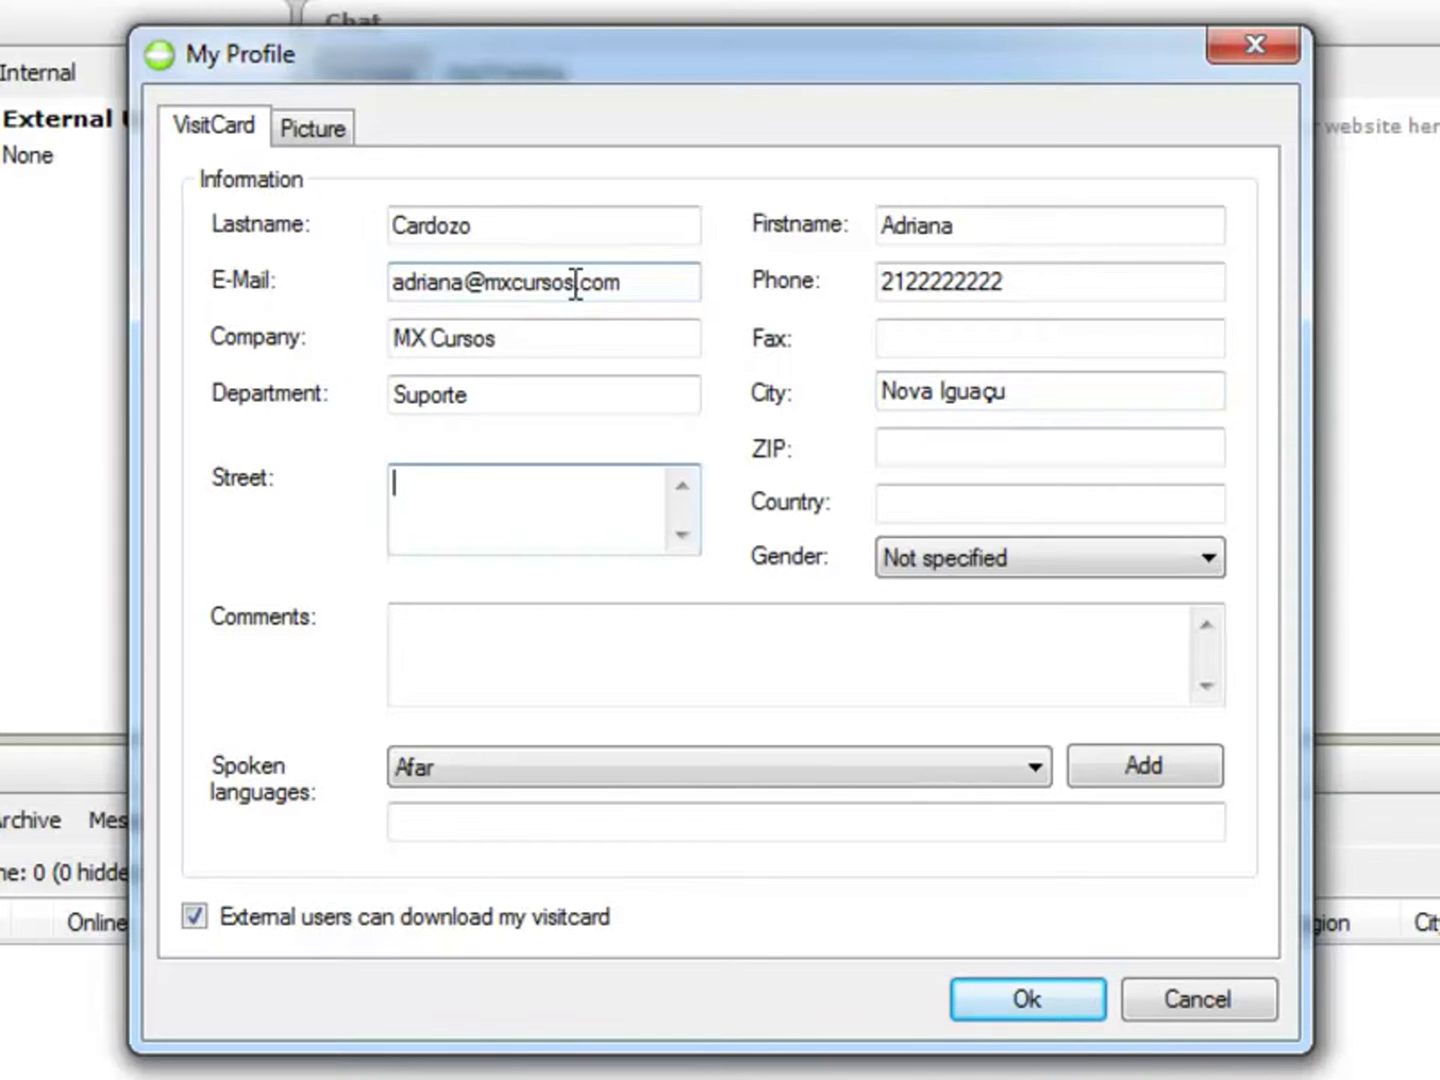
pyautogui.click(936, 454)
pyautogui.write('26255170')
pyautogui.press('Tab')
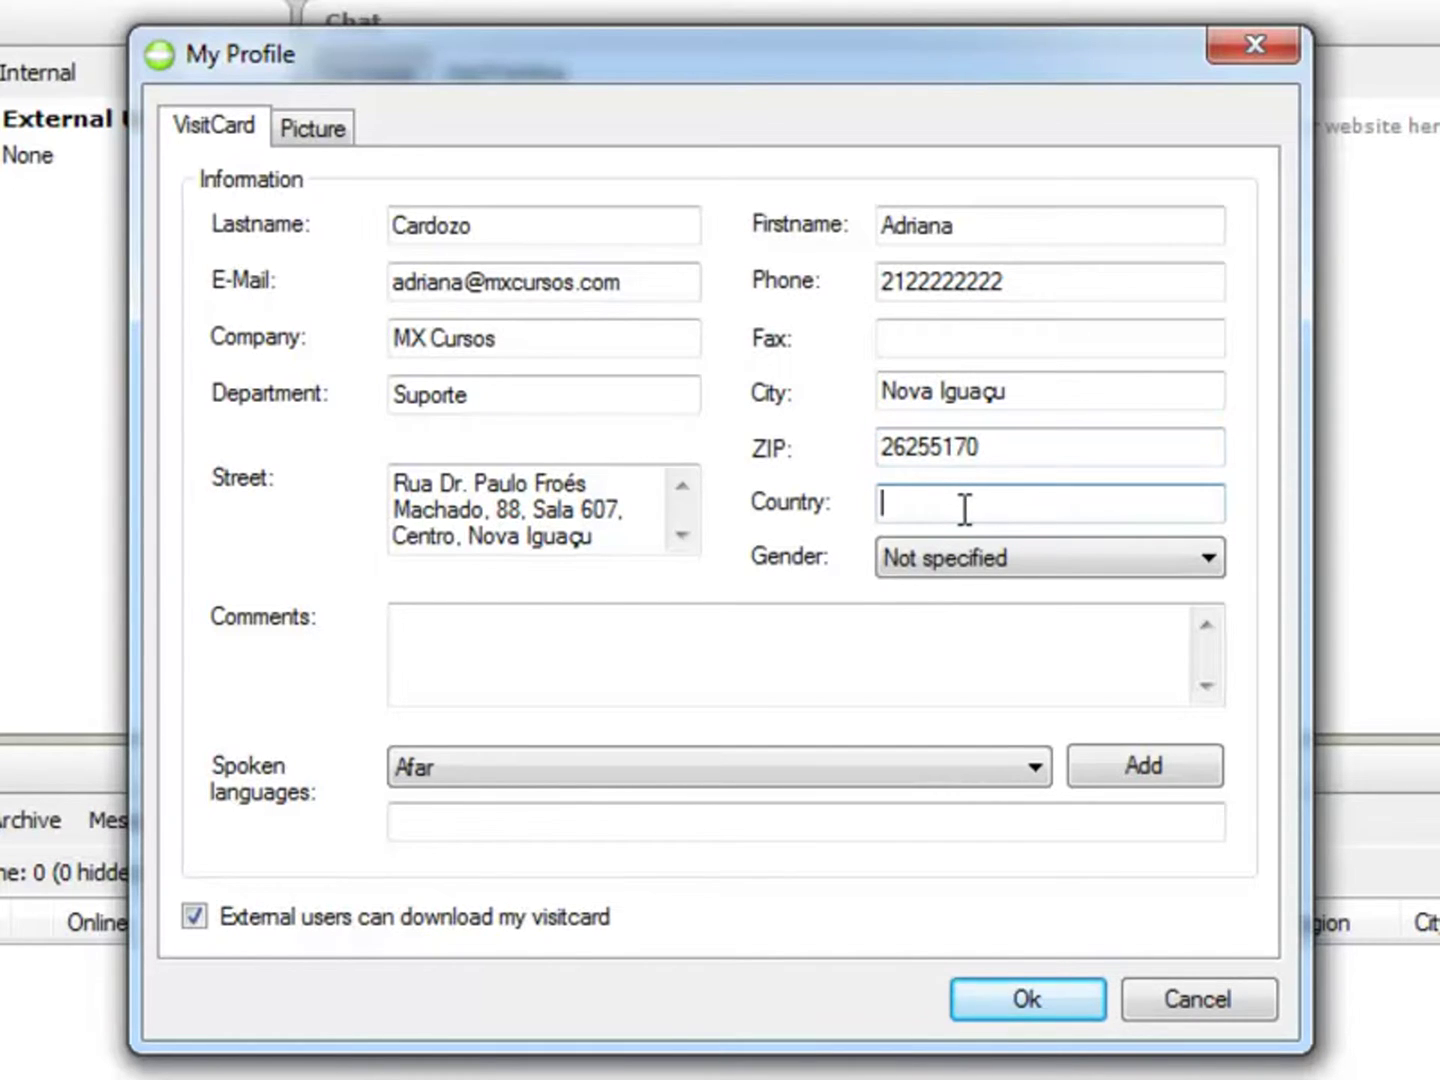
pyautogui.write('Brasil')
pyautogui.press('Tab')
pyautogui.click(1002, 557)
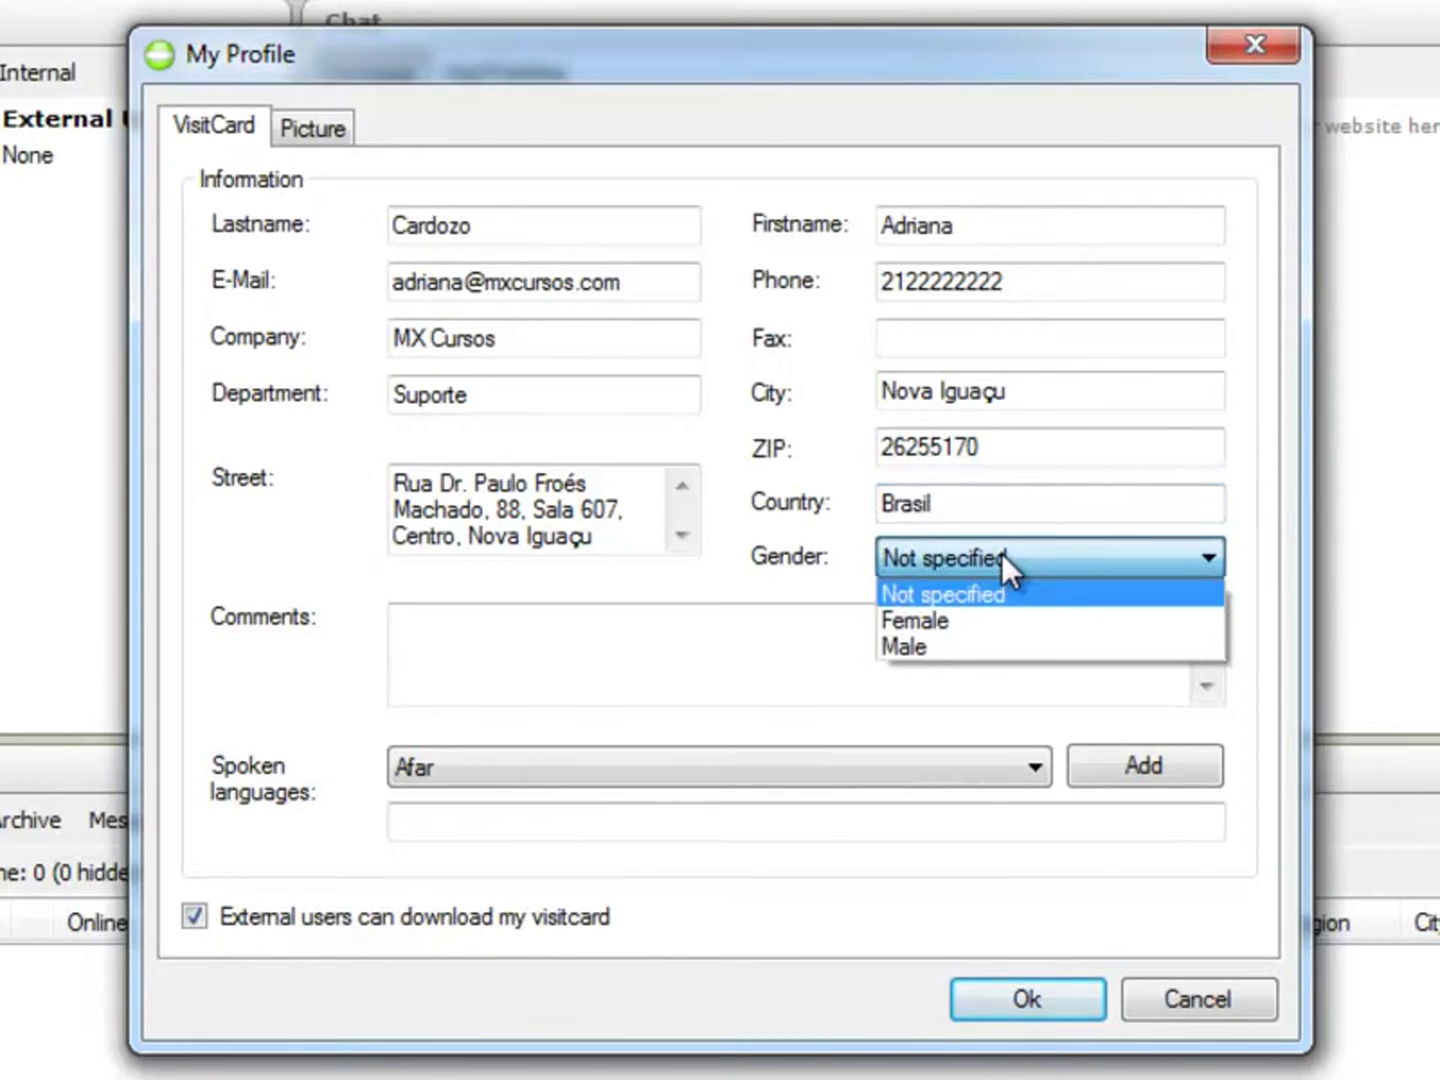
pyautogui.click(970, 620)
pyautogui.click(461, 675)
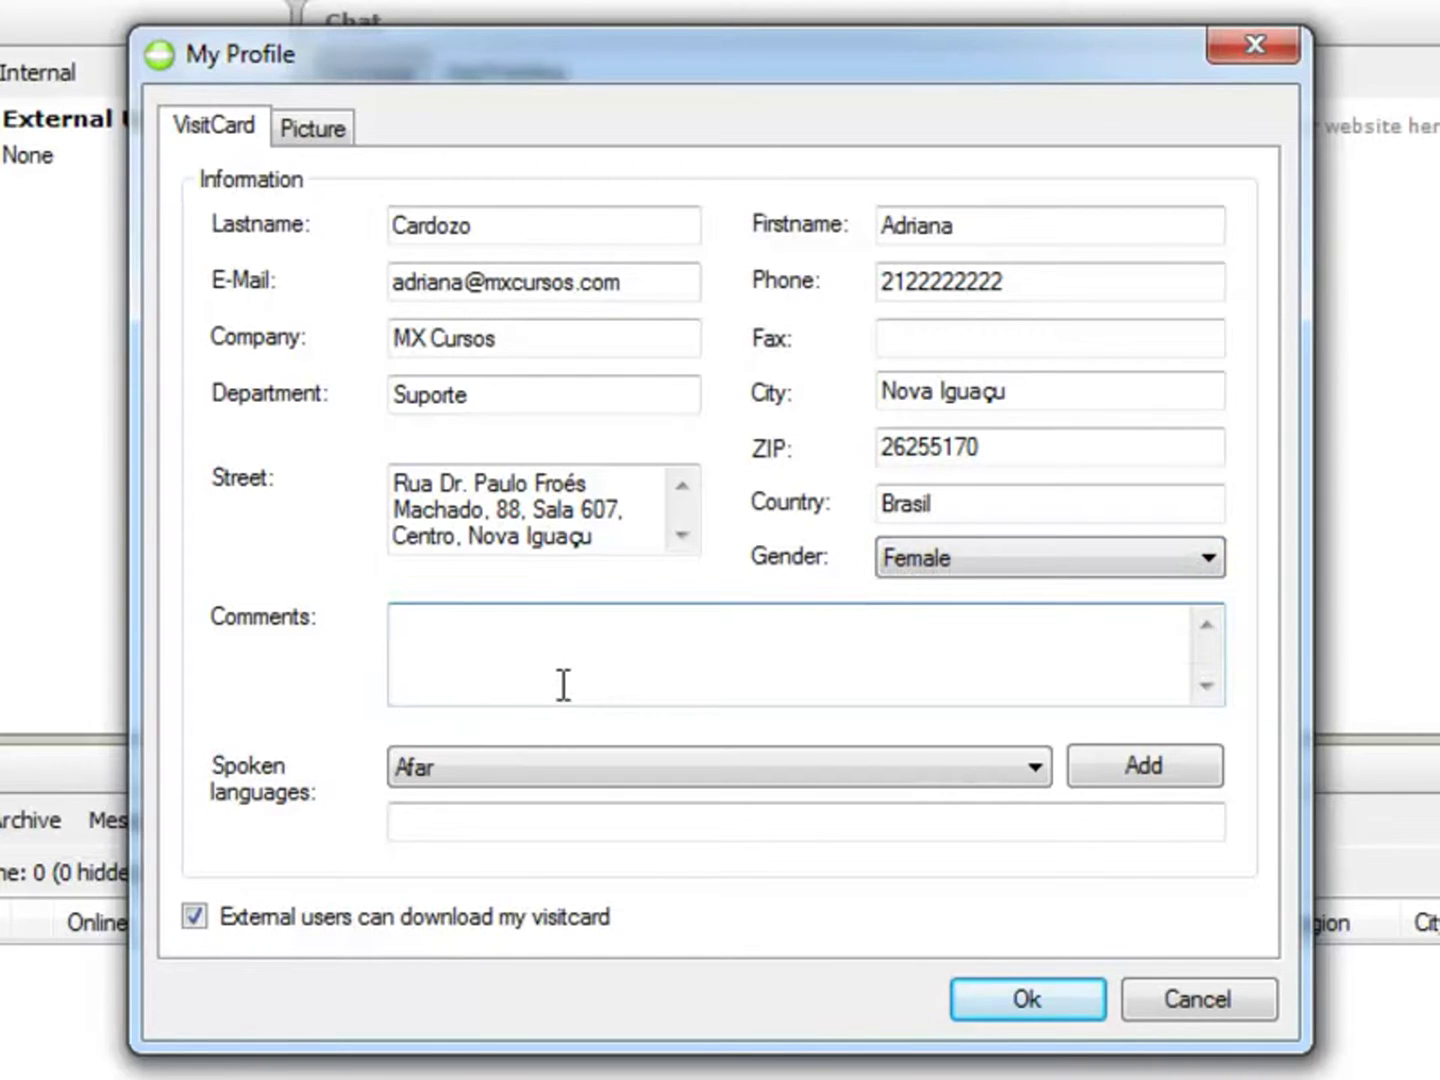
pyautogui.write('Responsável pelo suporte técnico do MX Cursos')
pyautogui.press('Tab')
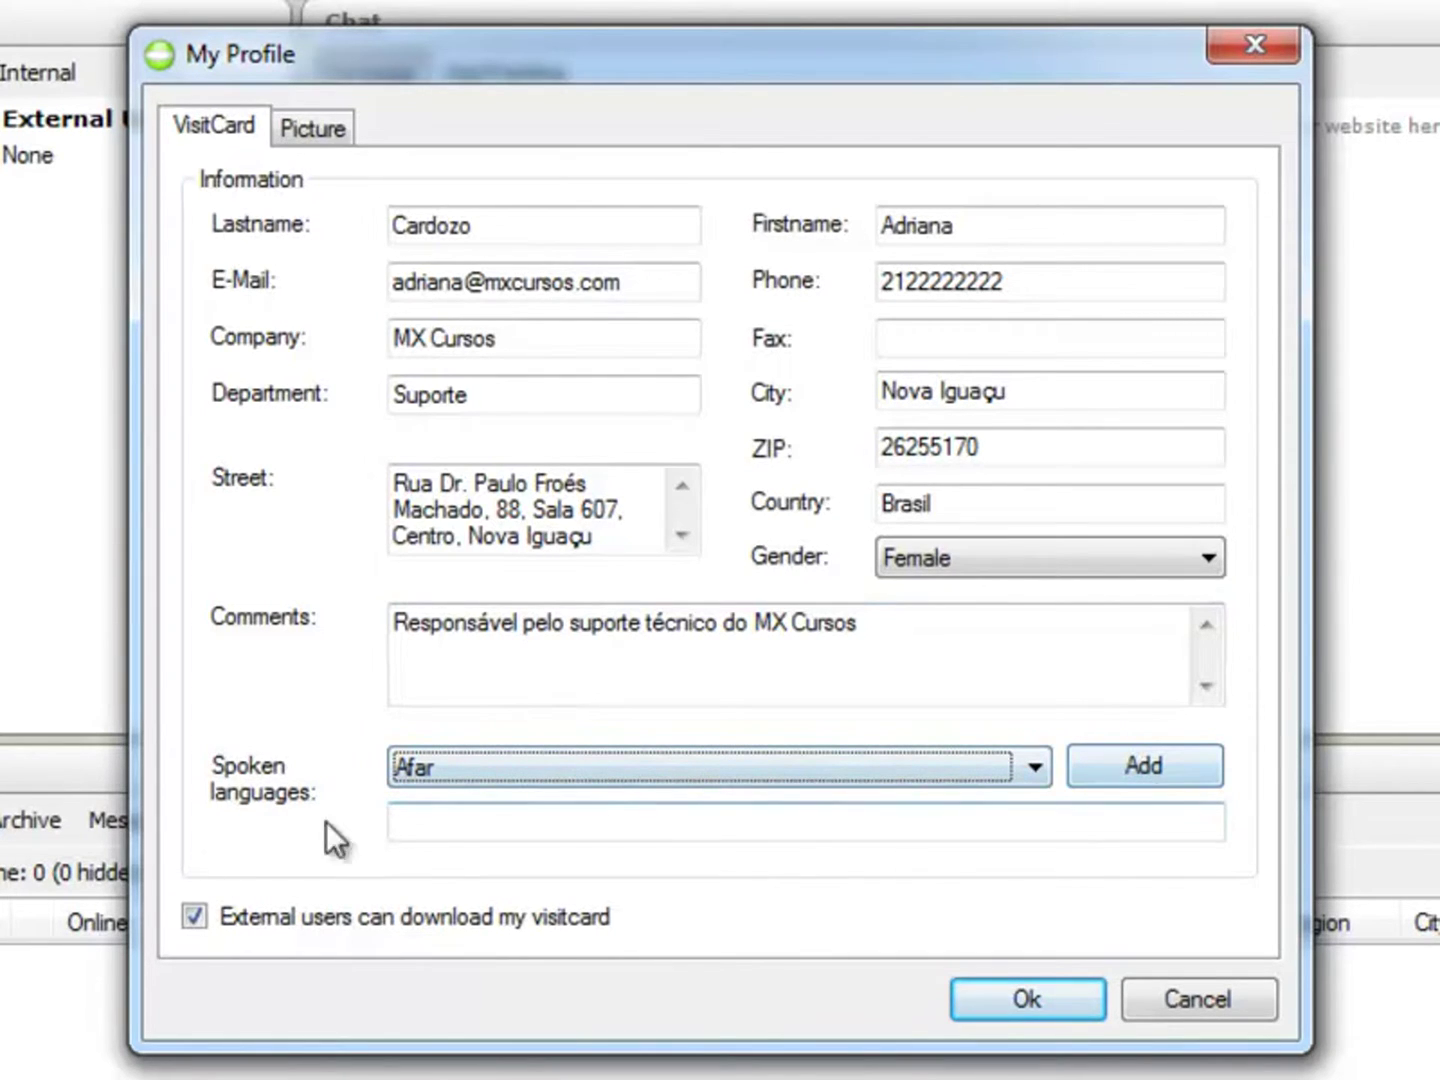
# Step: Add Portuguese (Brazil) as a spoken language, then glance at the Picture tab
pyautogui.click(1039, 768)
pyautogui.moveTo(1021, 16); pyautogui.dragTo(1065, 437)
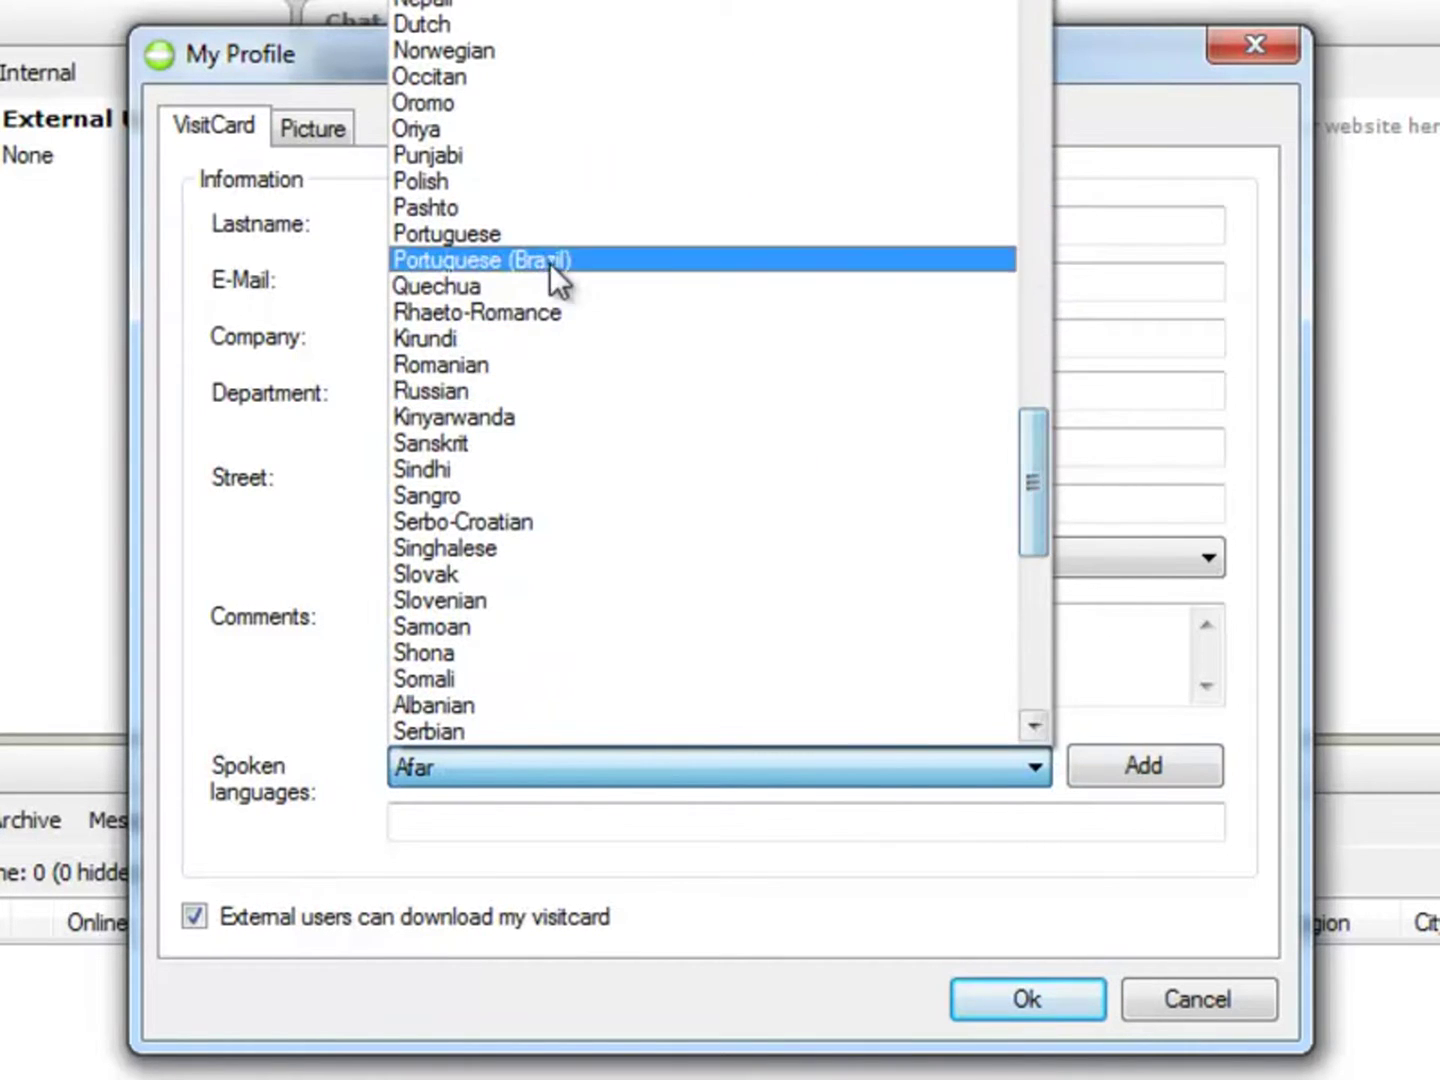
pyautogui.click(549, 262)
pyautogui.click(1094, 768)
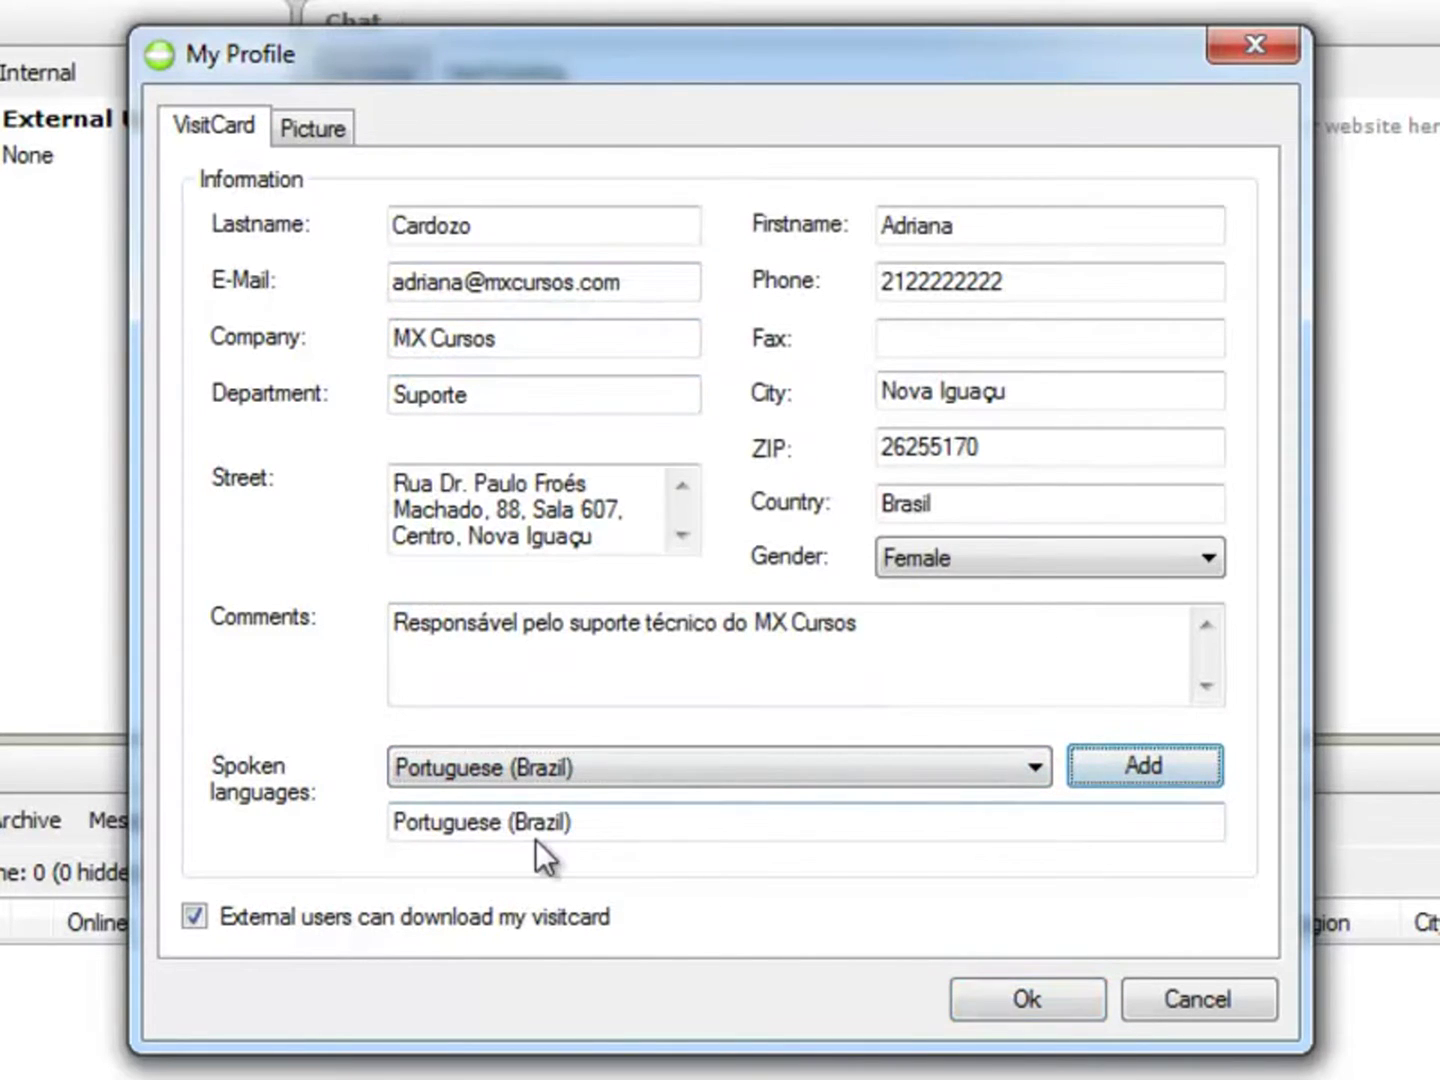
pyautogui.click(324, 126)
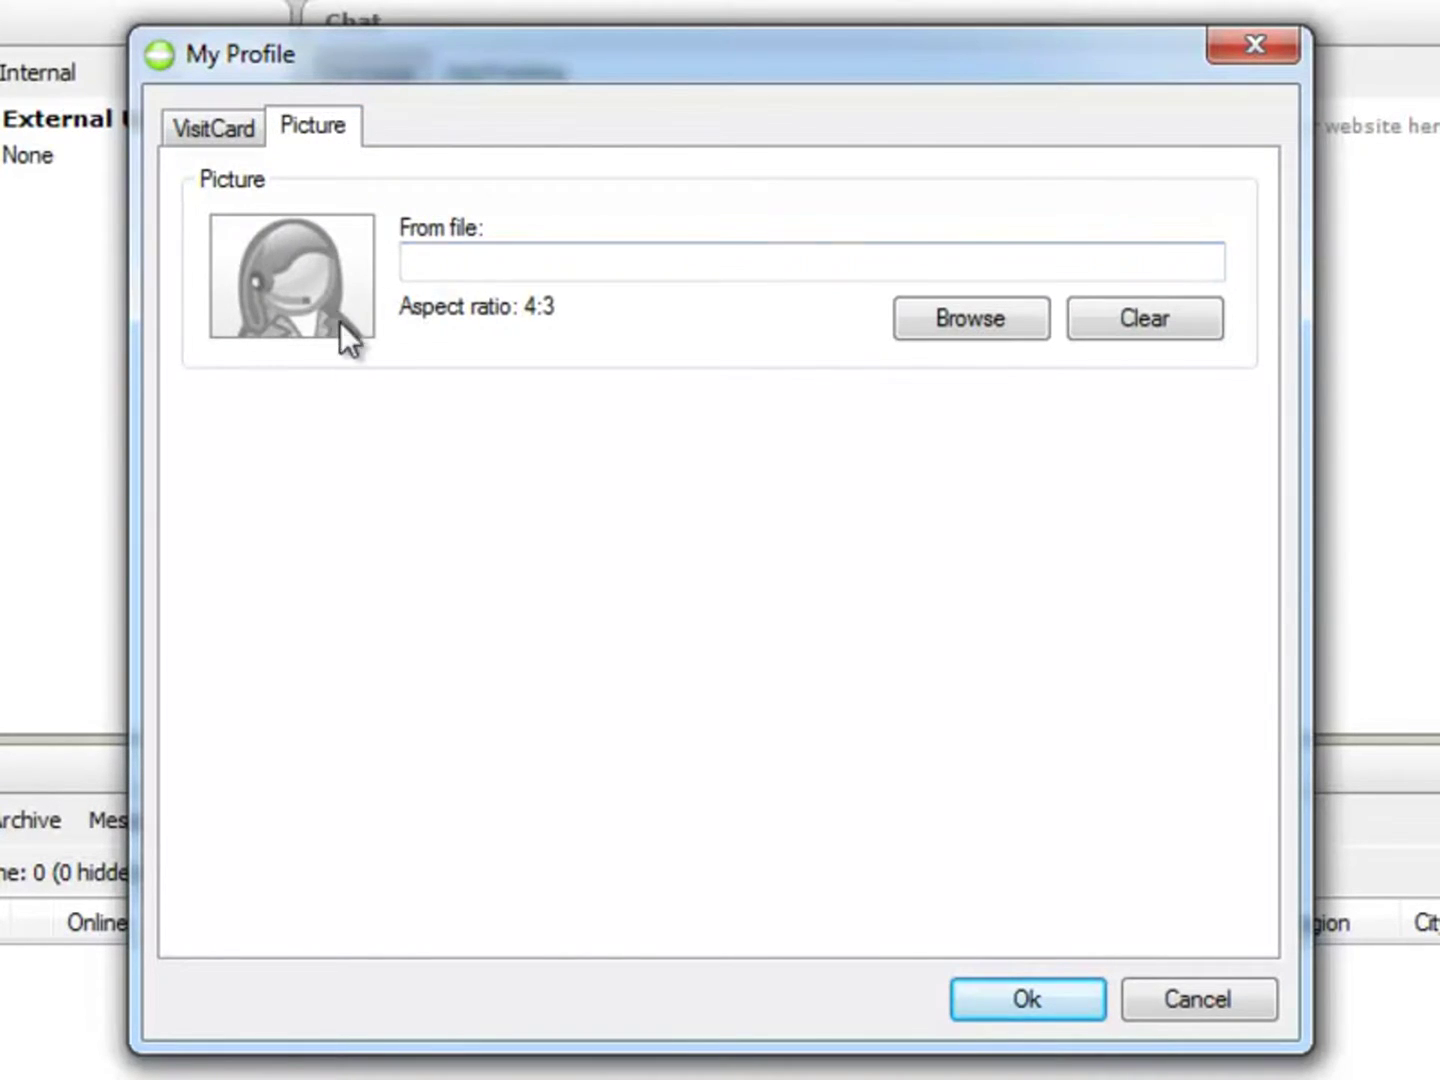
pyautogui.click(202, 121)
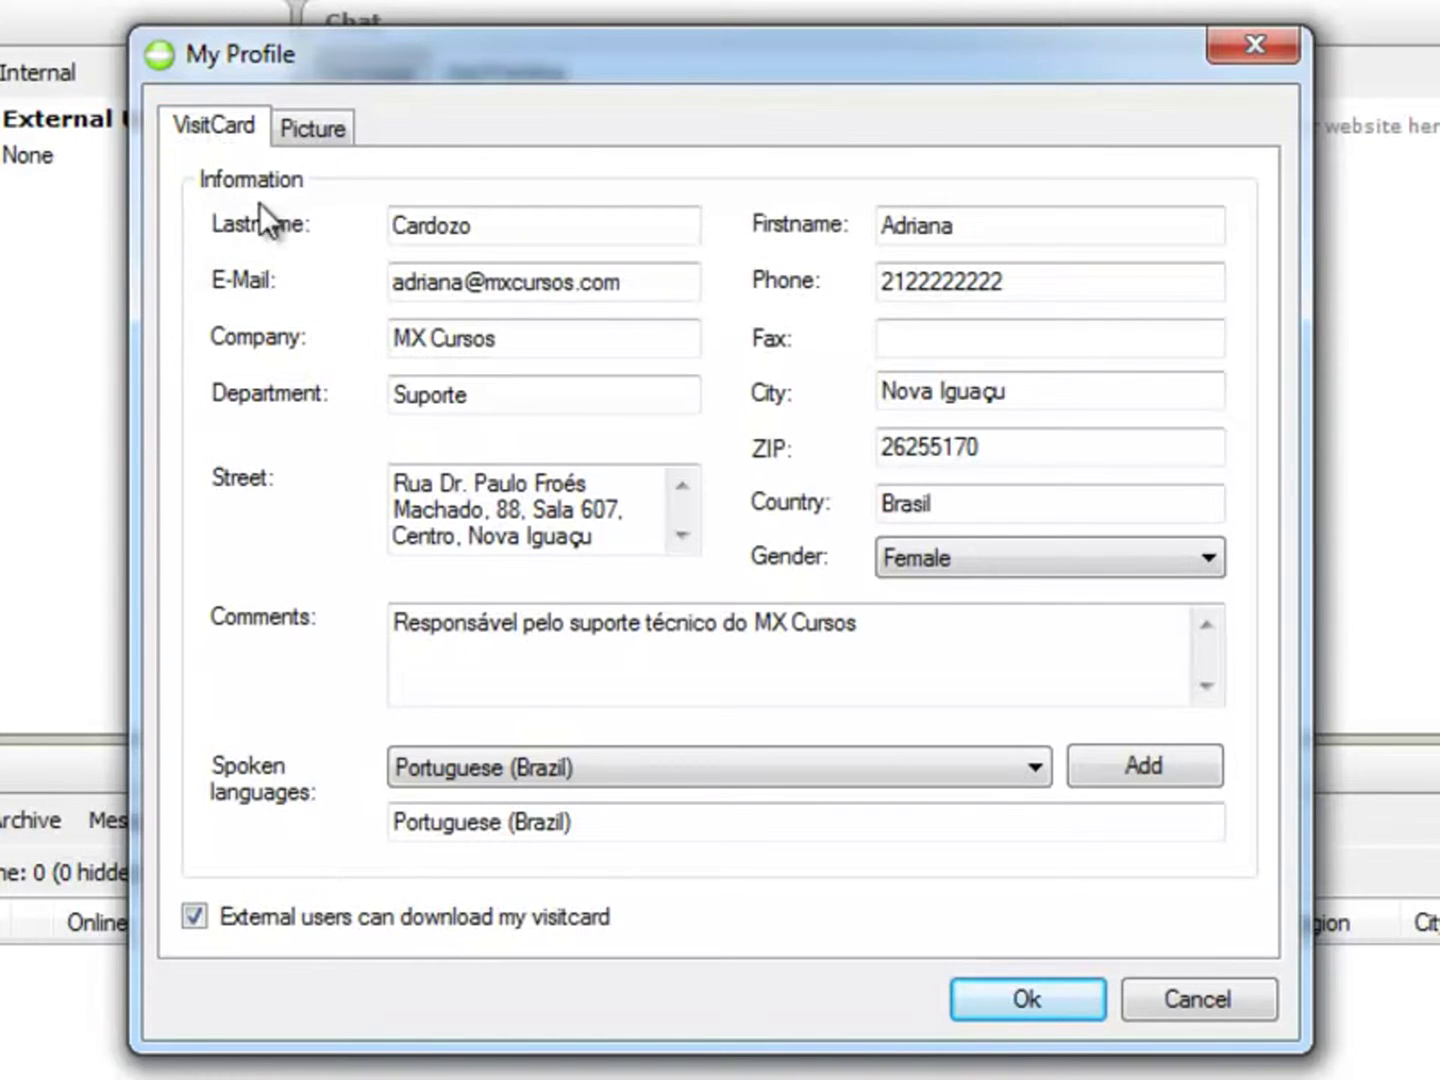
# Step: Load madruga from Documentos > LiveZilla_2 > banners as the profile picture
pyautogui.click(300, 130)
pyautogui.click(935, 318)
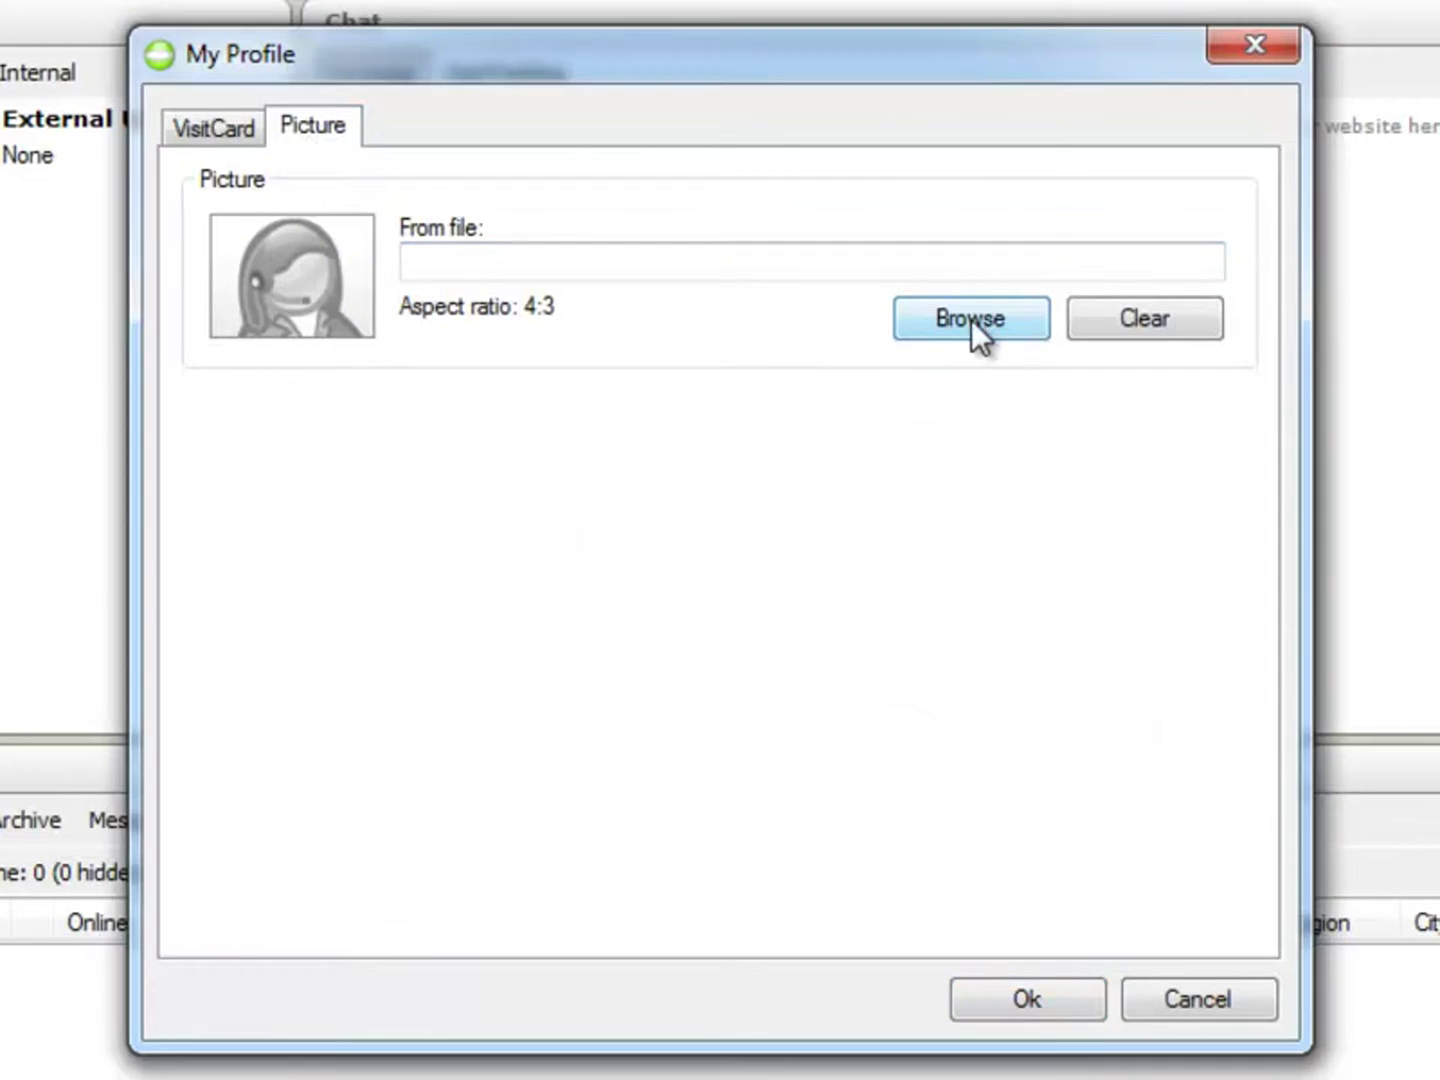
pyautogui.click(962, 330)
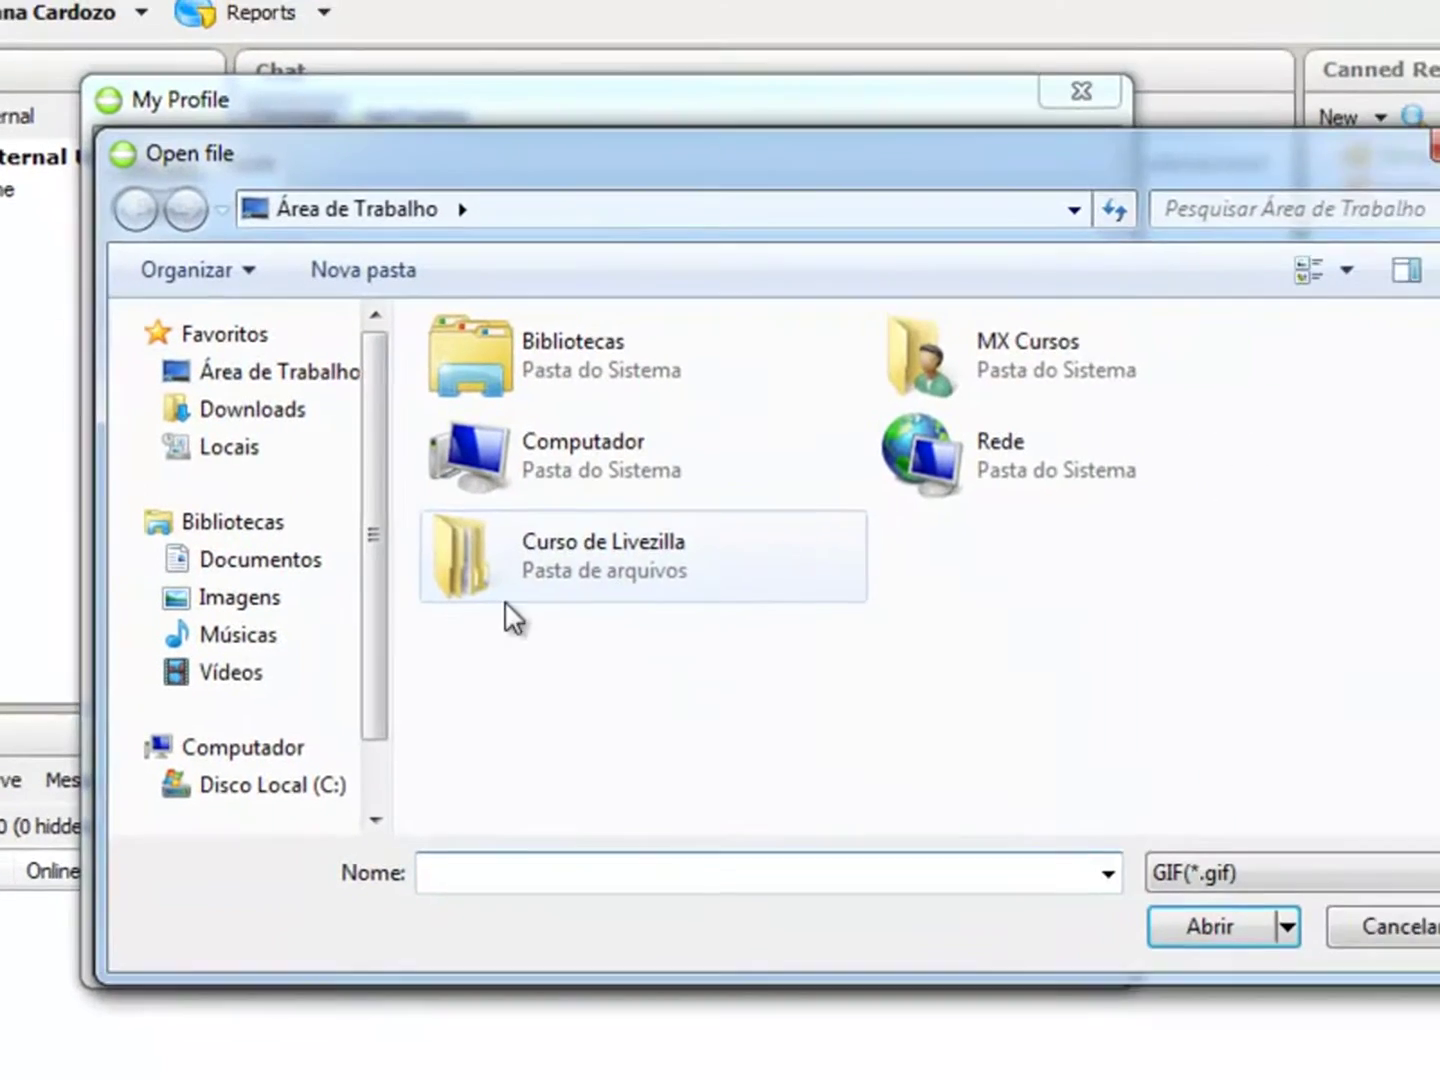
pyautogui.click(319, 568)
pyautogui.doubleClick(571, 699)
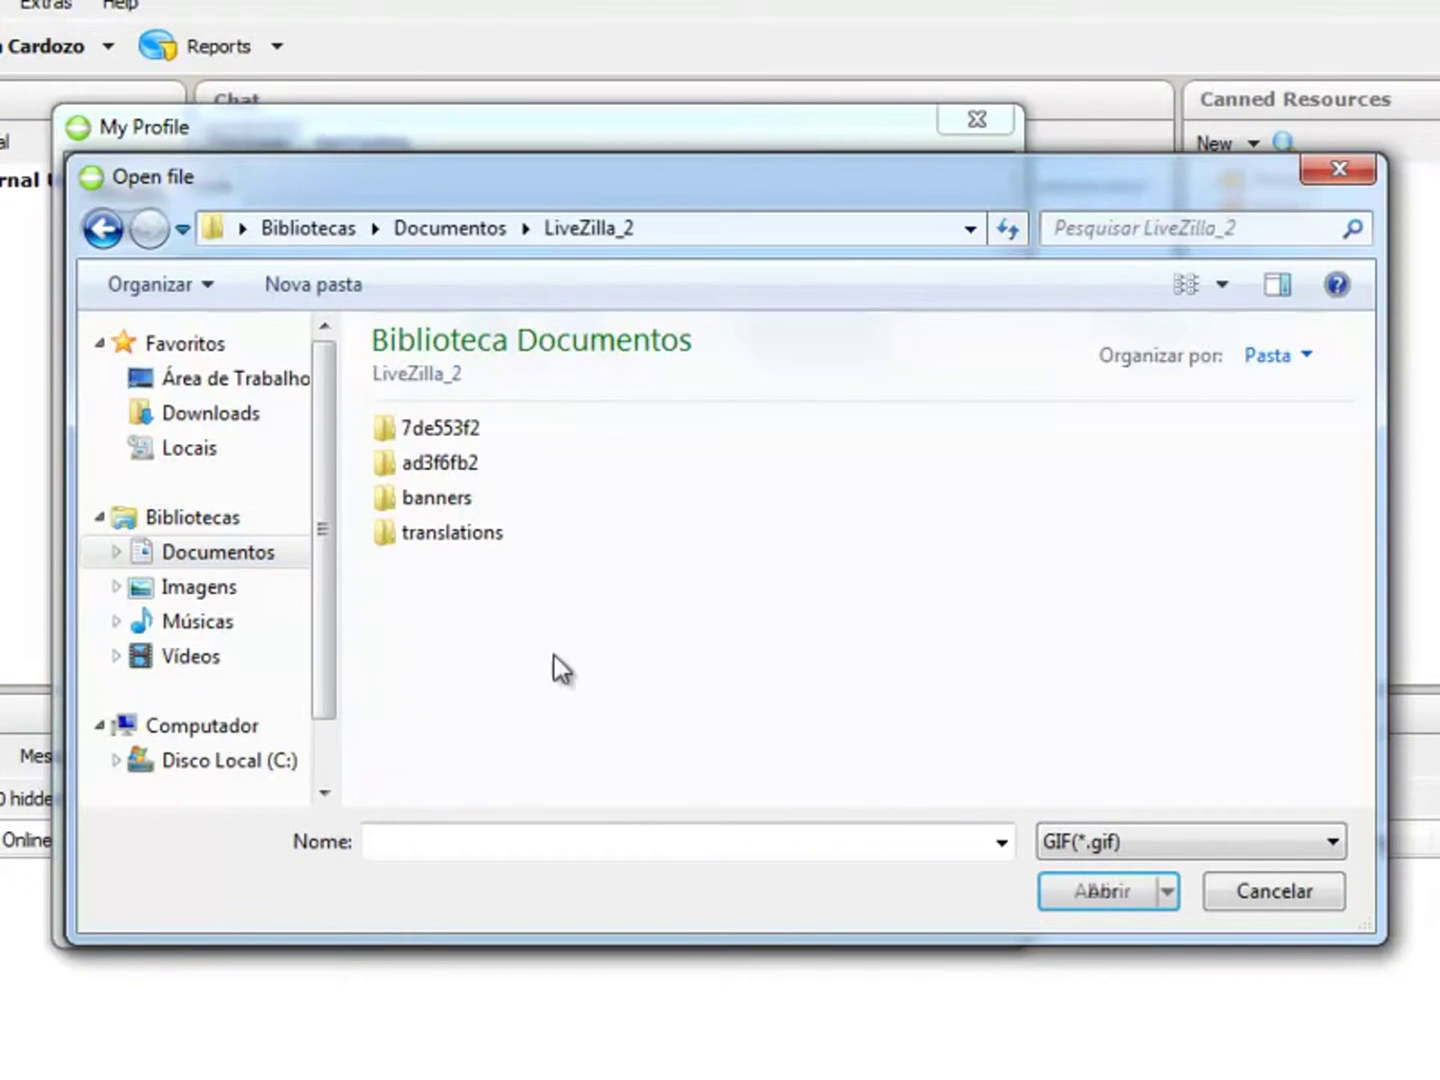
pyautogui.doubleClick(454, 499)
pyautogui.click(440, 571)
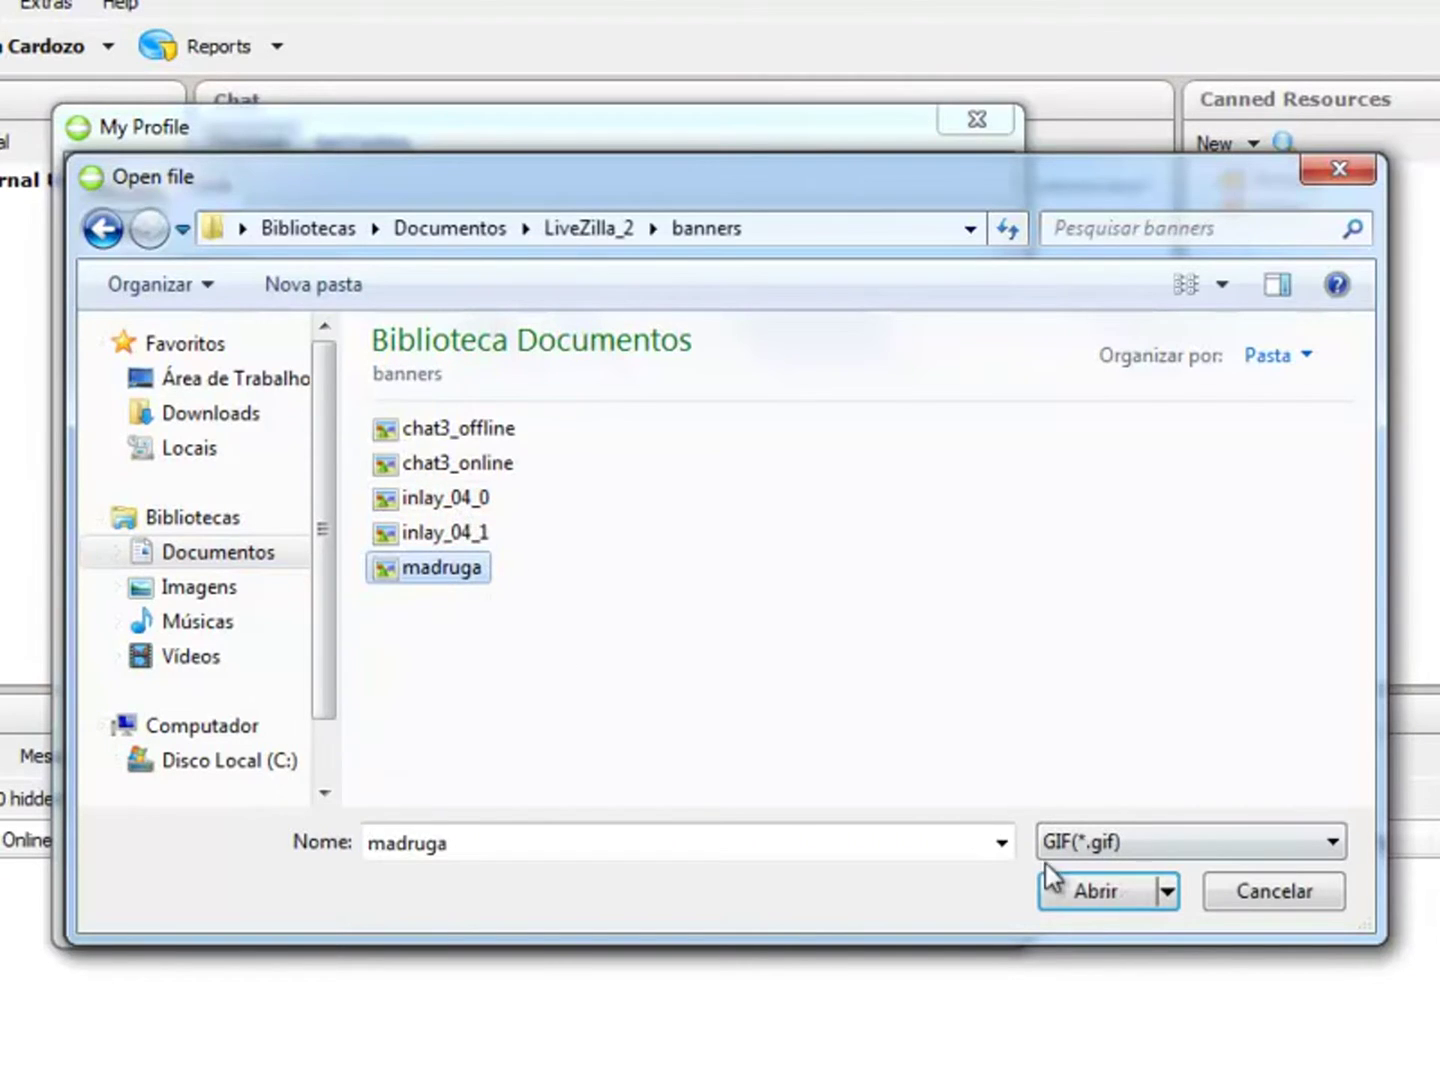
pyautogui.click(1052, 880)
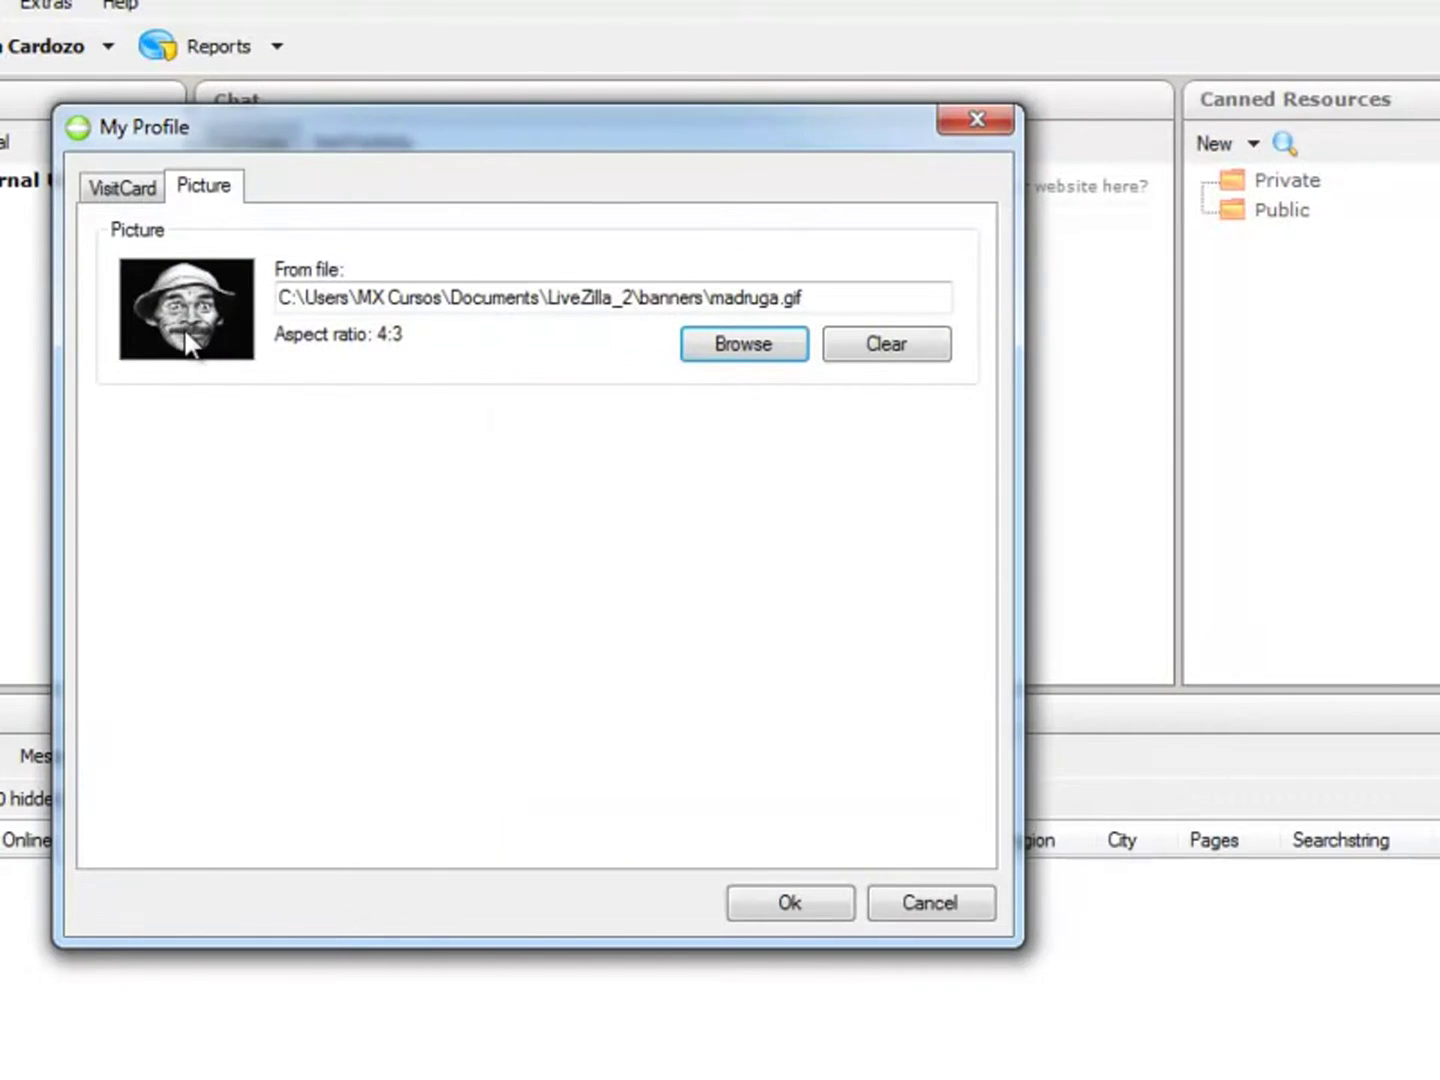
# Step: Review the VisitCard and Picture tabs, then save the profile with Ok
pyautogui.click(122, 193)
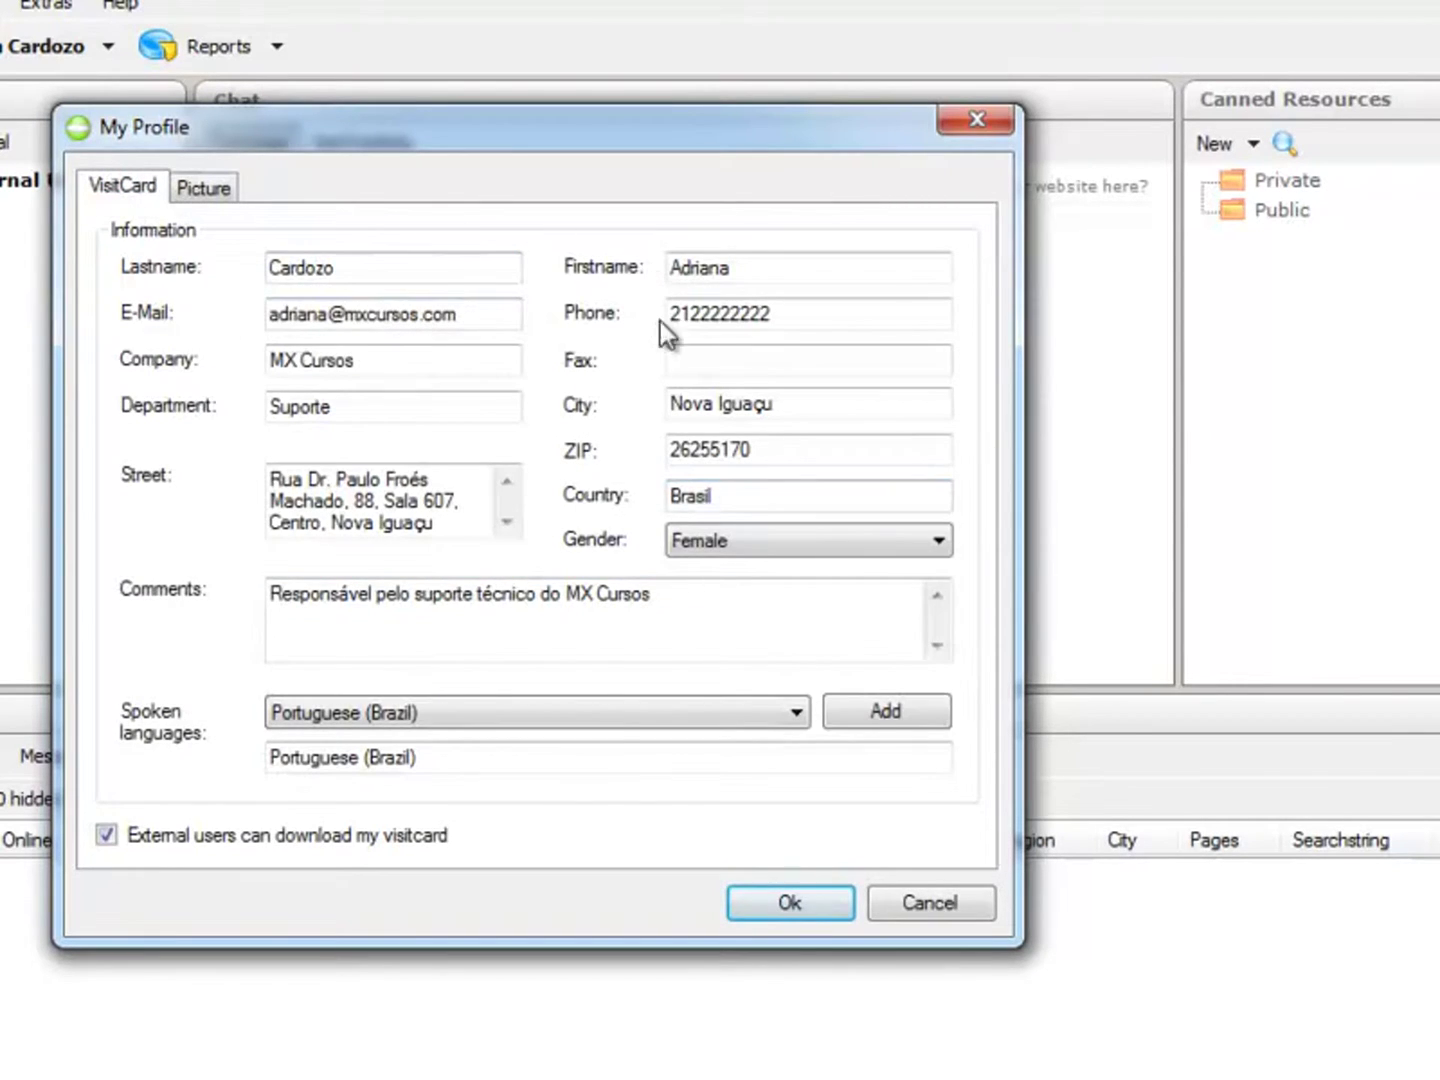
pyautogui.click(238, 193)
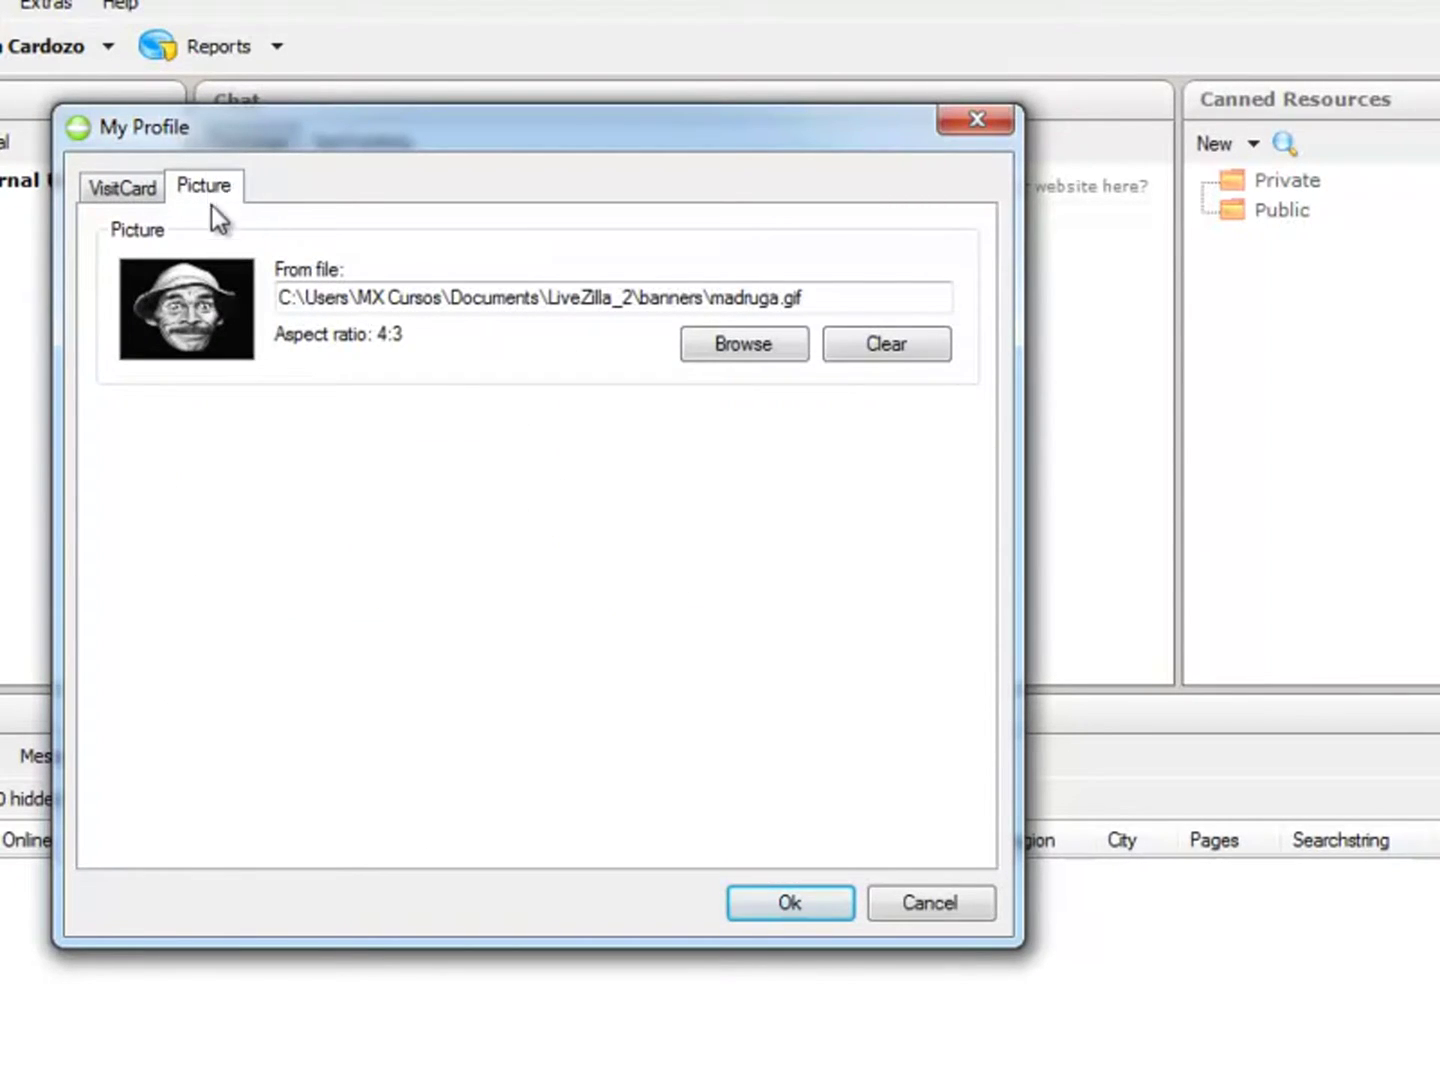
pyautogui.click(121, 190)
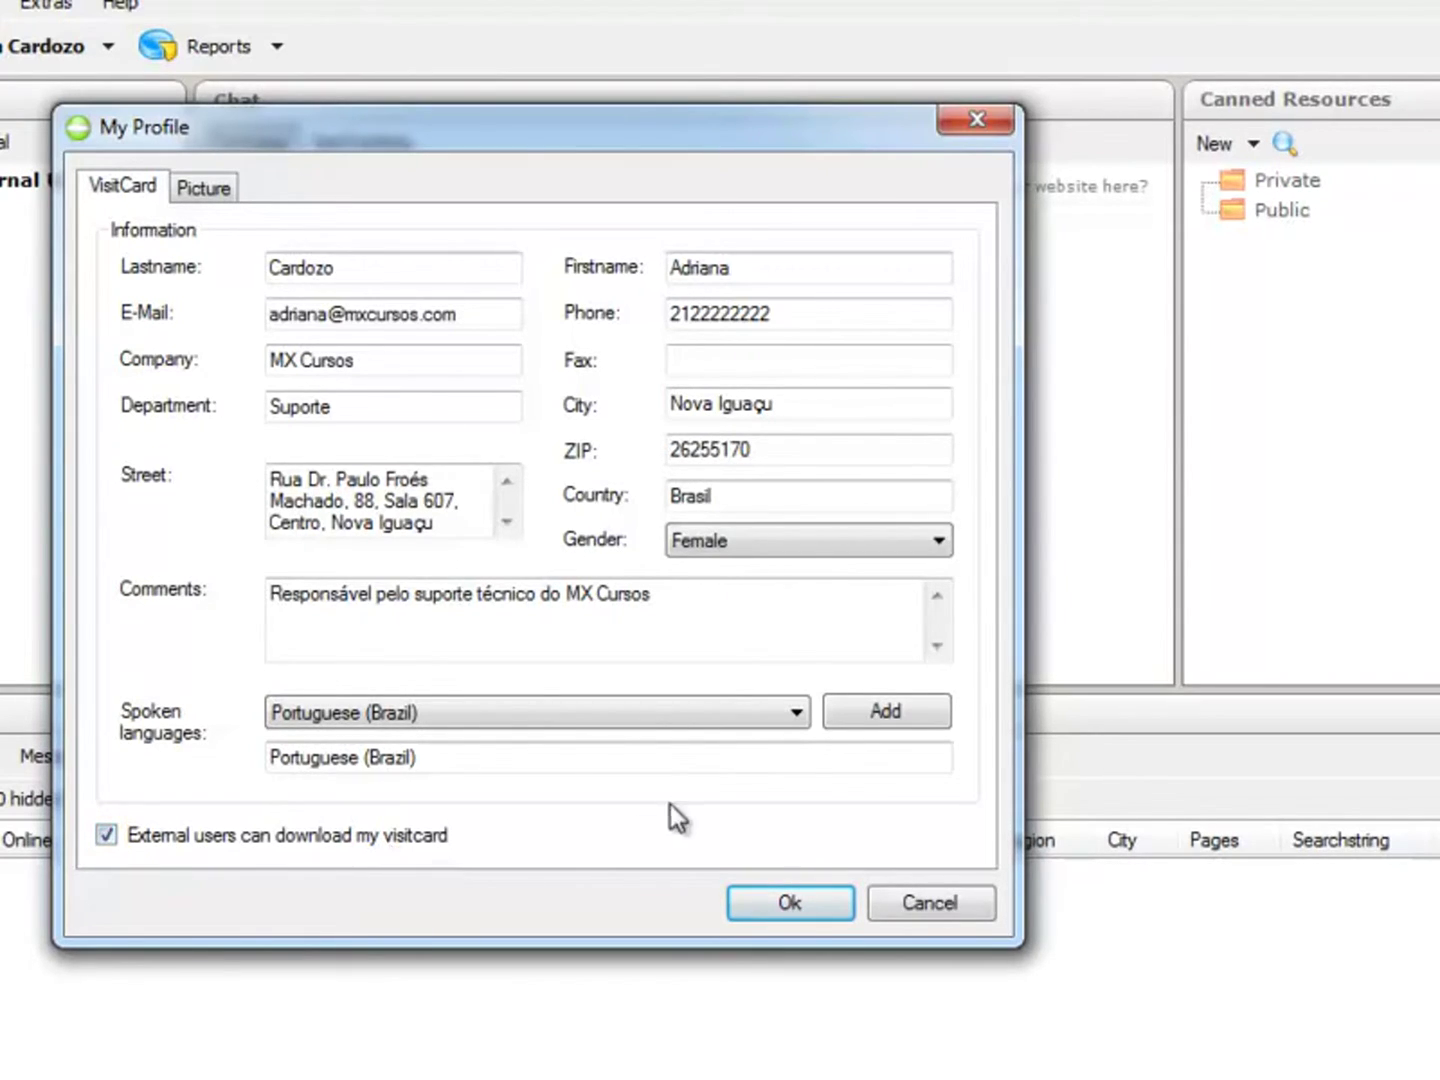
pyautogui.click(789, 904)
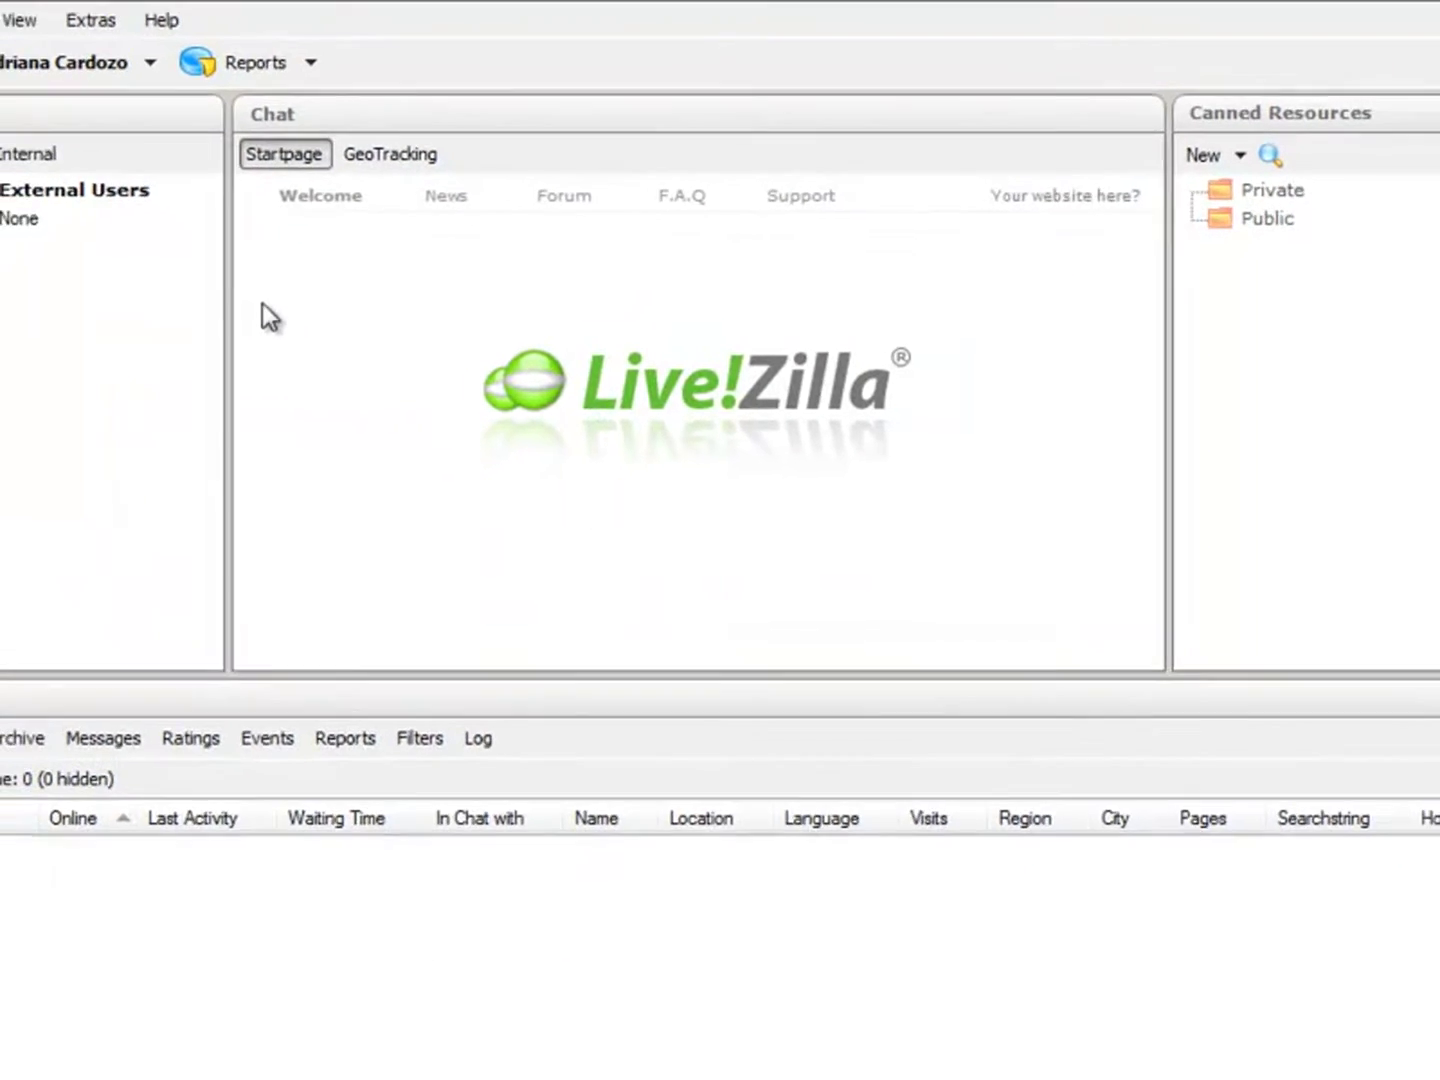
# Step: Open the WebCam window from System, close it with Esc, and reopen the System menu
pyautogui.click(61, 55)
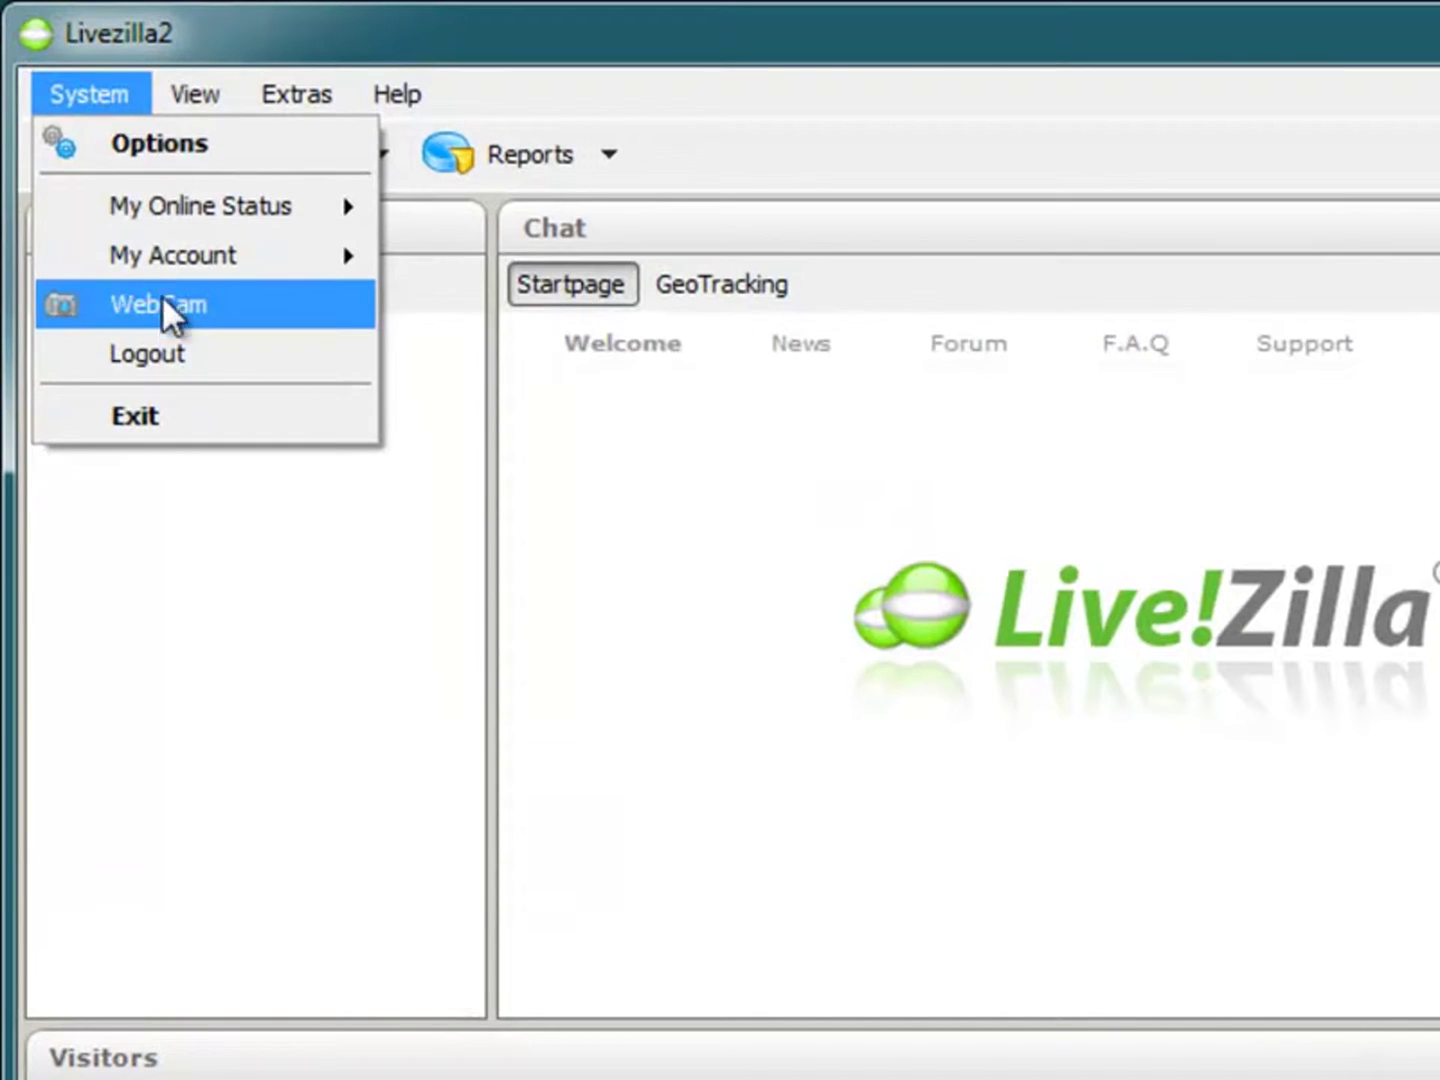
pyautogui.click(160, 306)
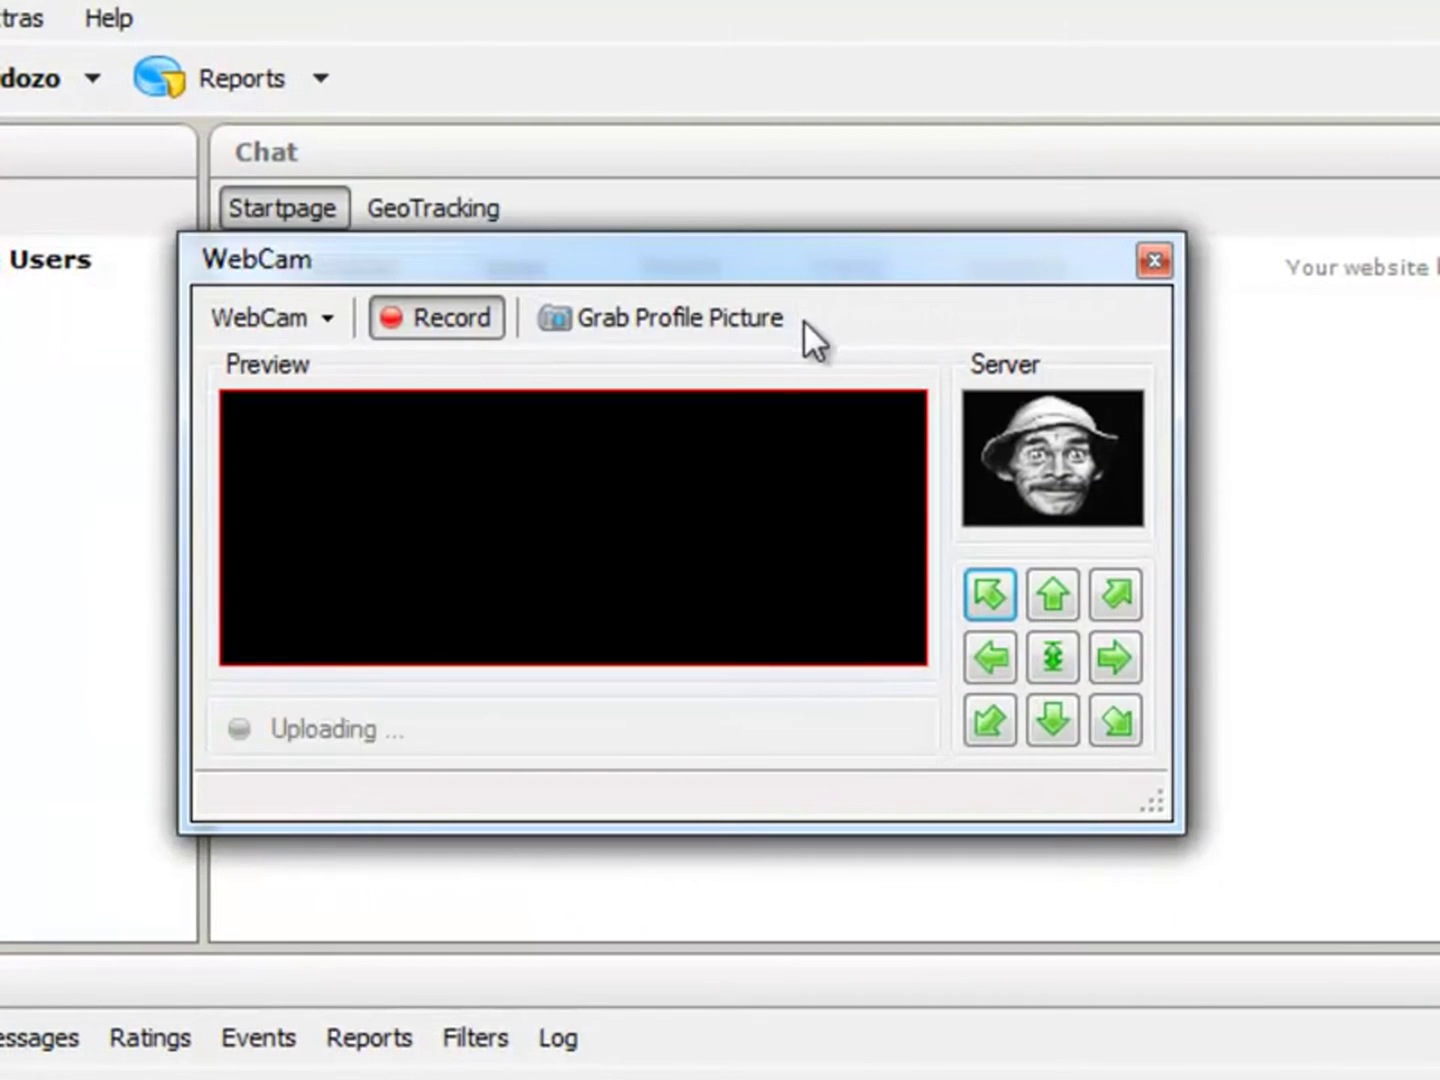
pyautogui.press('Escape')
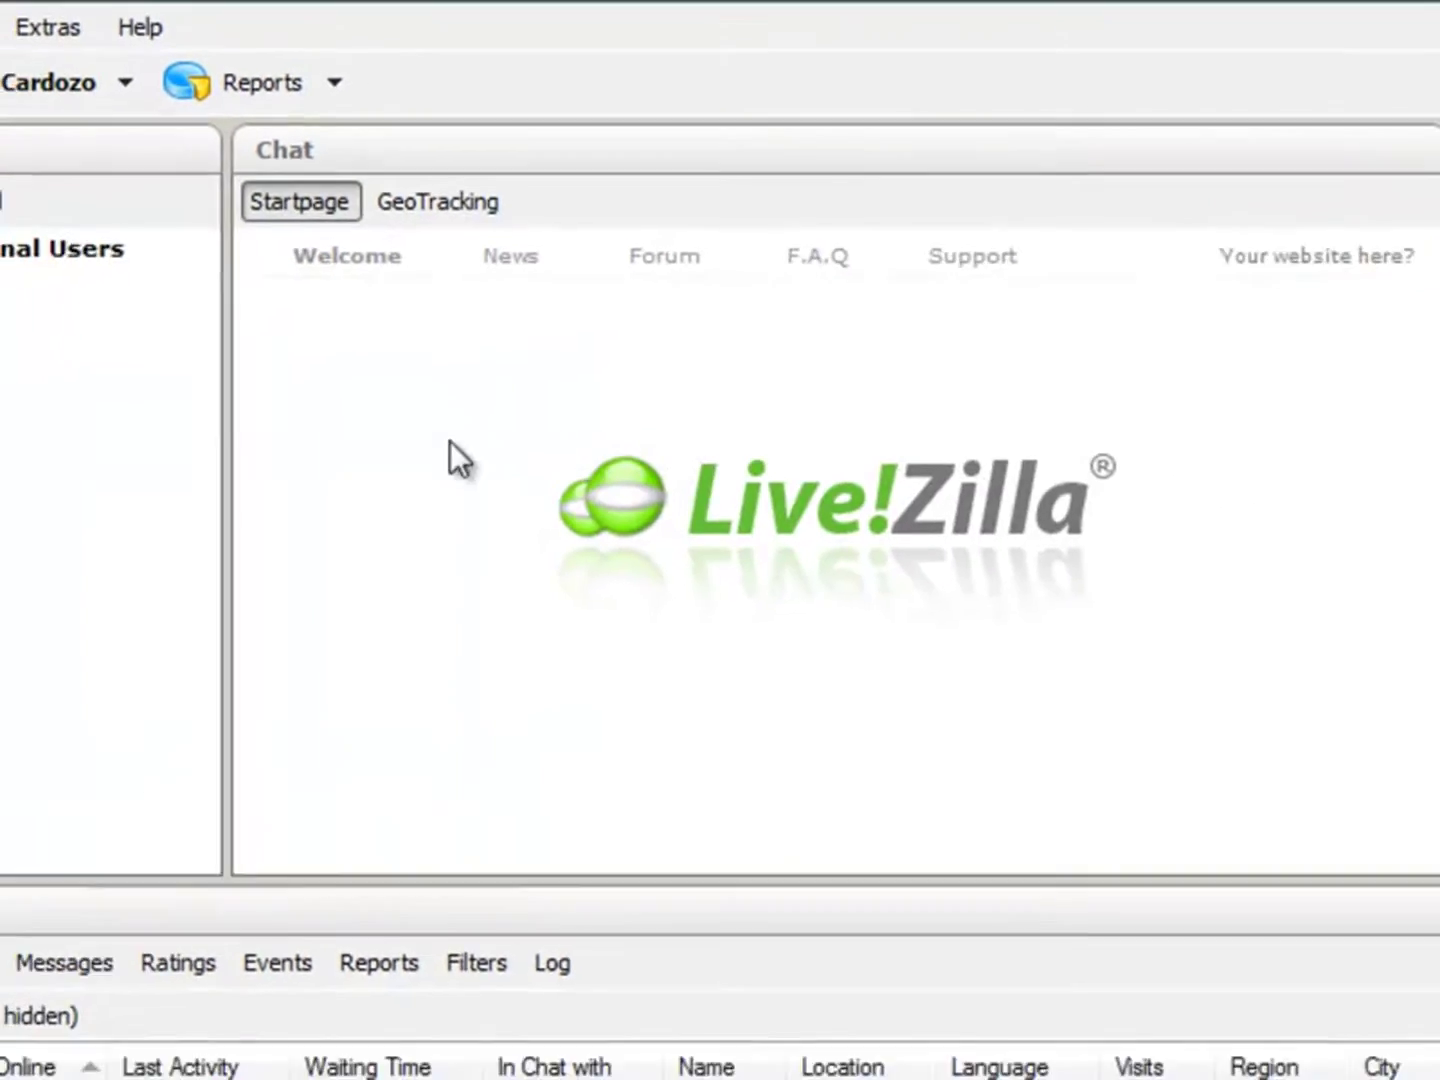
pyautogui.click(59, 62)
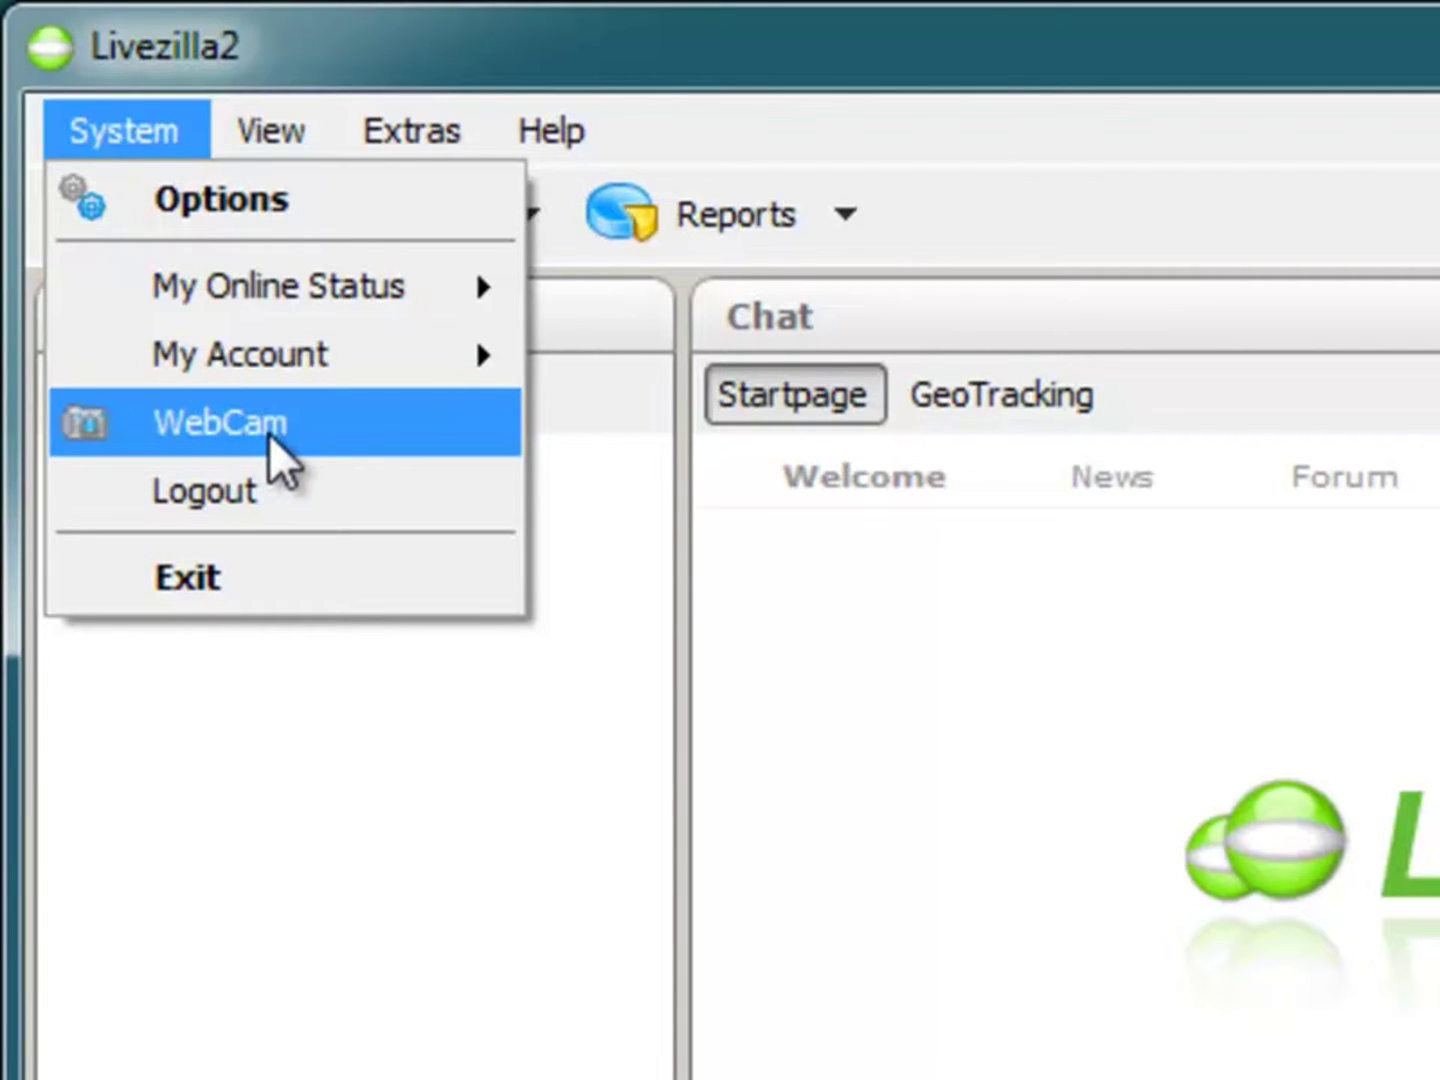
# Step: Choose Options in the System menu to open Client Configuration
pyautogui.moveTo(311, 376)
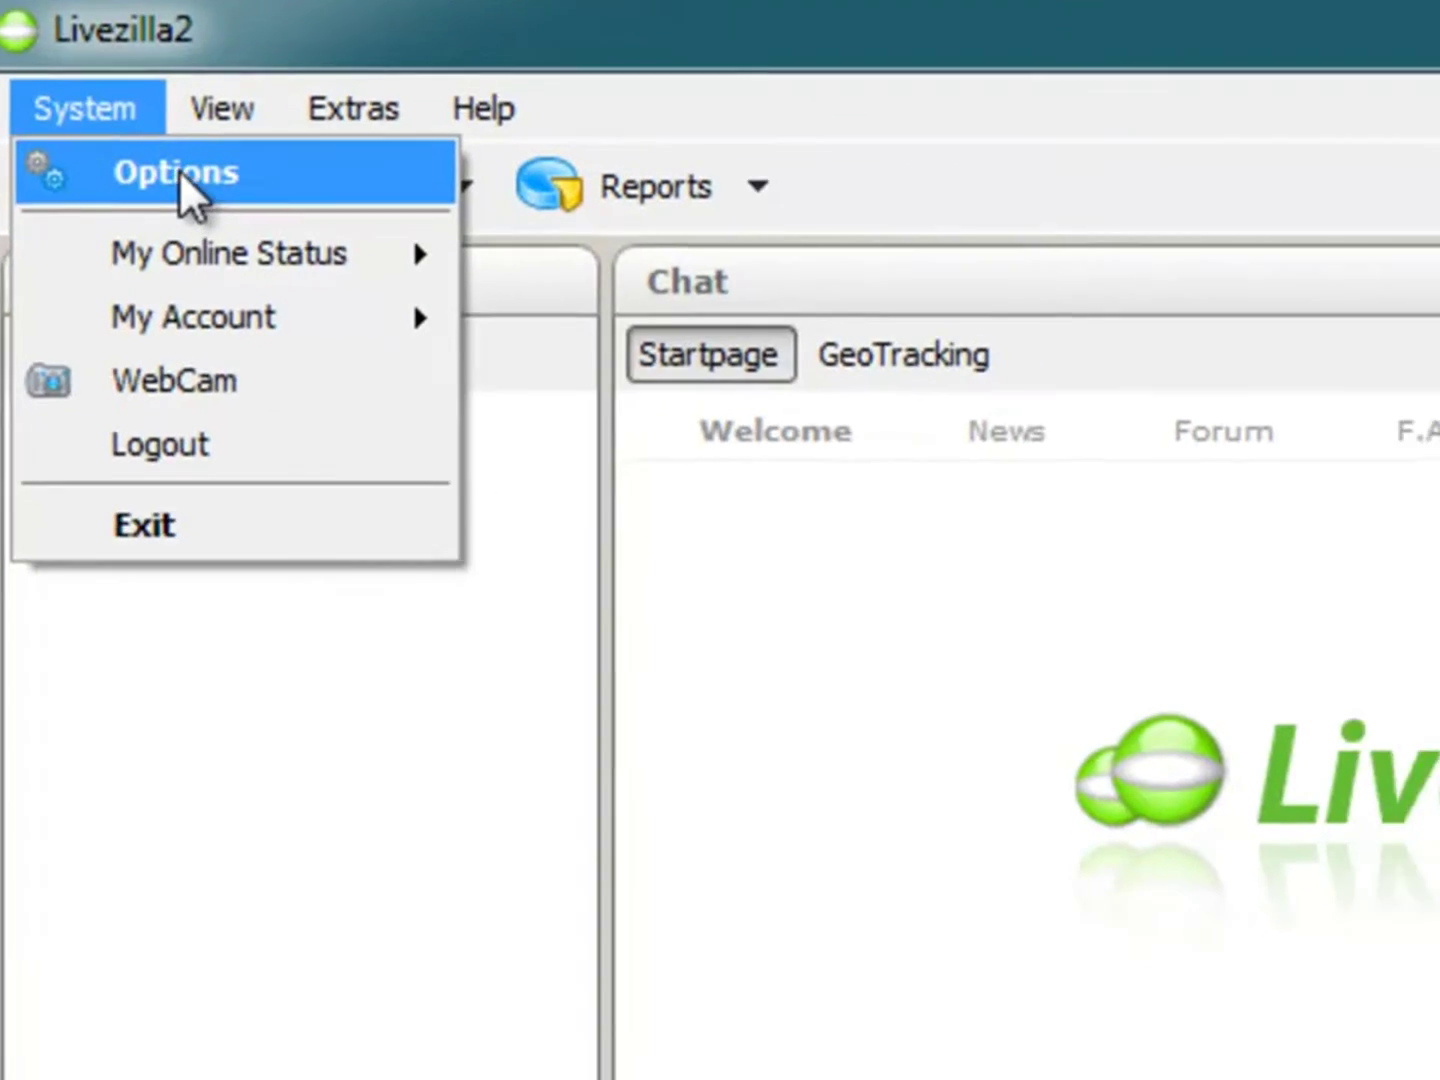
pyautogui.click(230, 198)
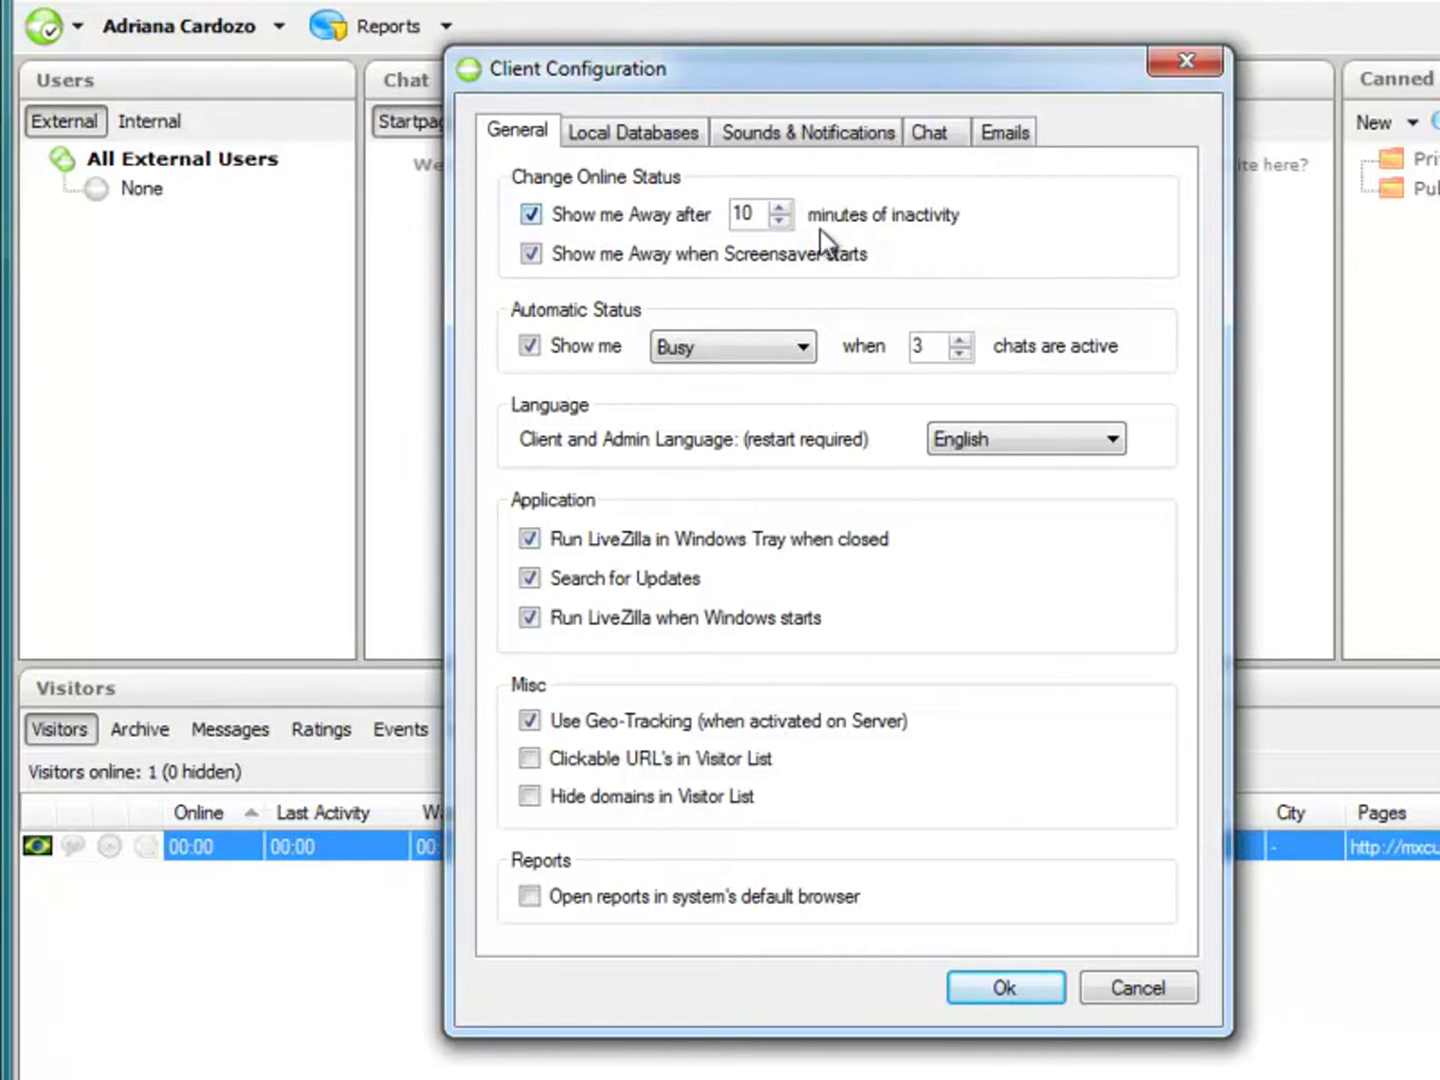
# Step: Change the 'Show me Away after' idle minutes on the General tab from 10 to 6
pyautogui.doubleClick(745, 213)
pyautogui.write('6')
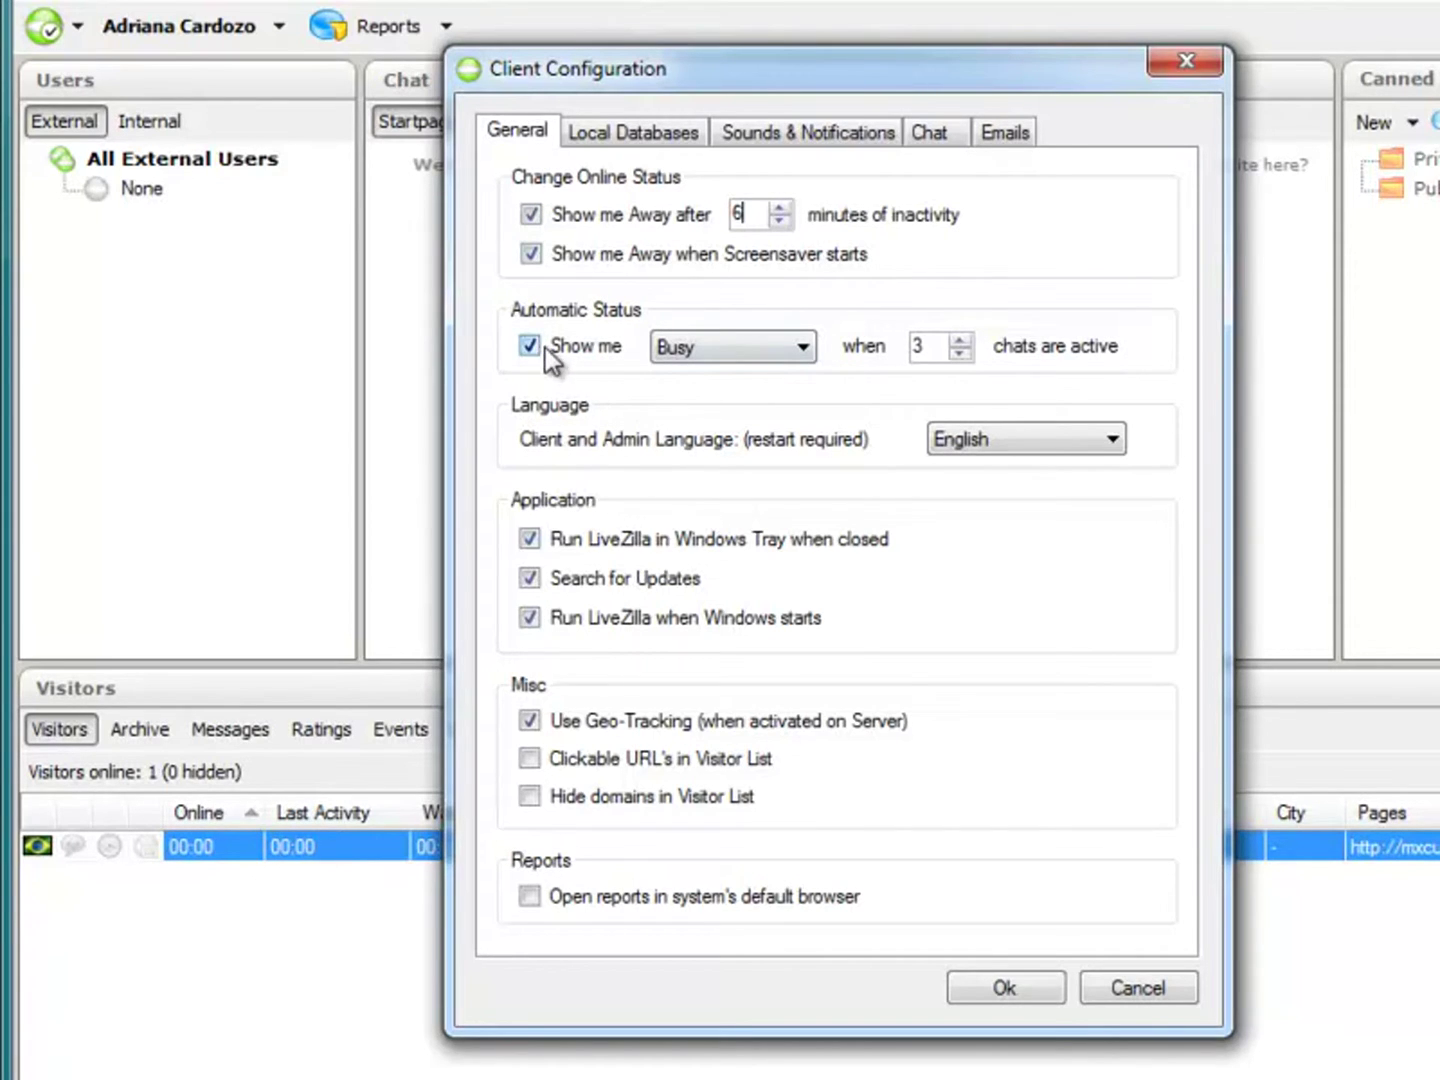
pyautogui.click(704, 347)
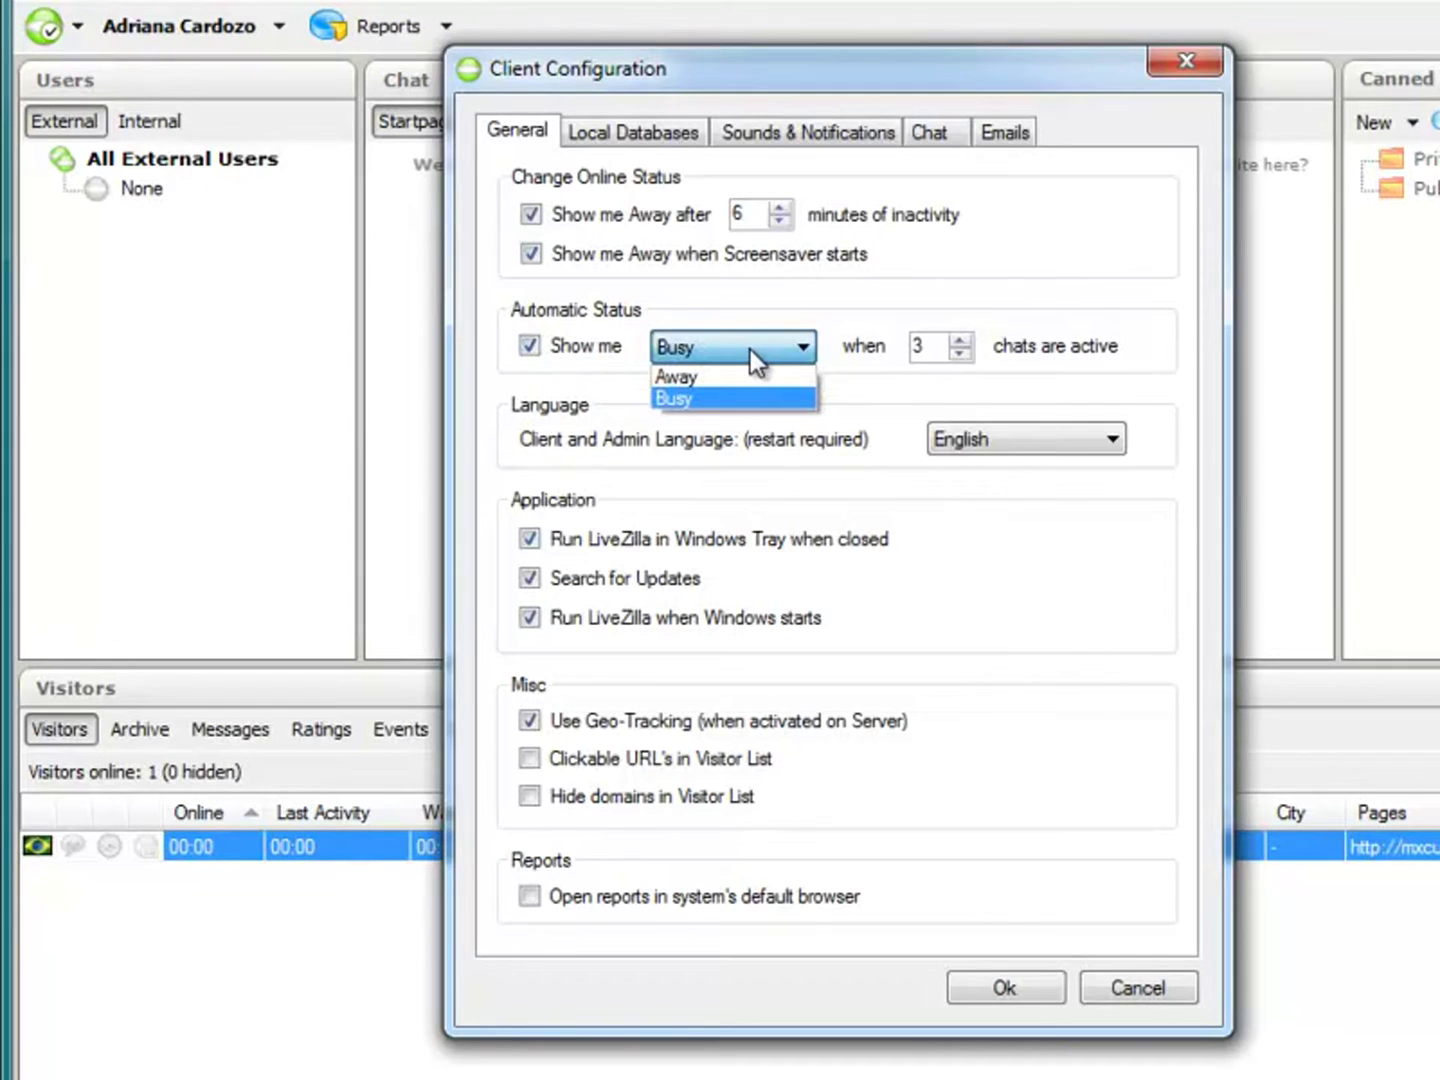
pyautogui.click(704, 401)
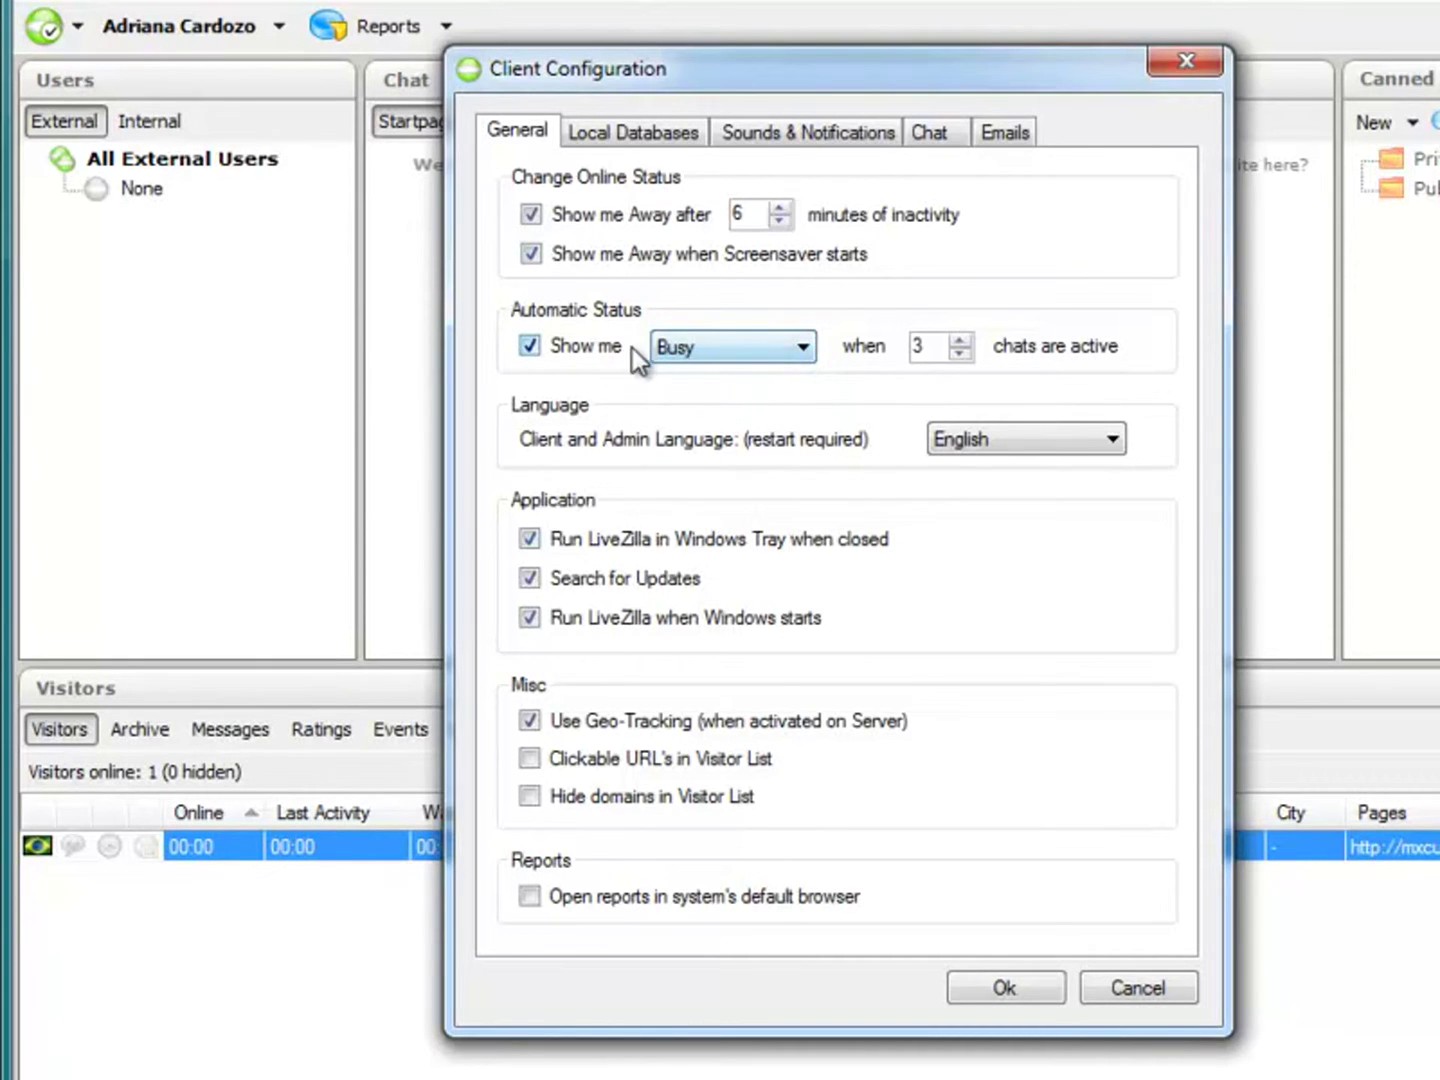
pyautogui.click(698, 355)
pyautogui.click(711, 349)
pyautogui.click(712, 351)
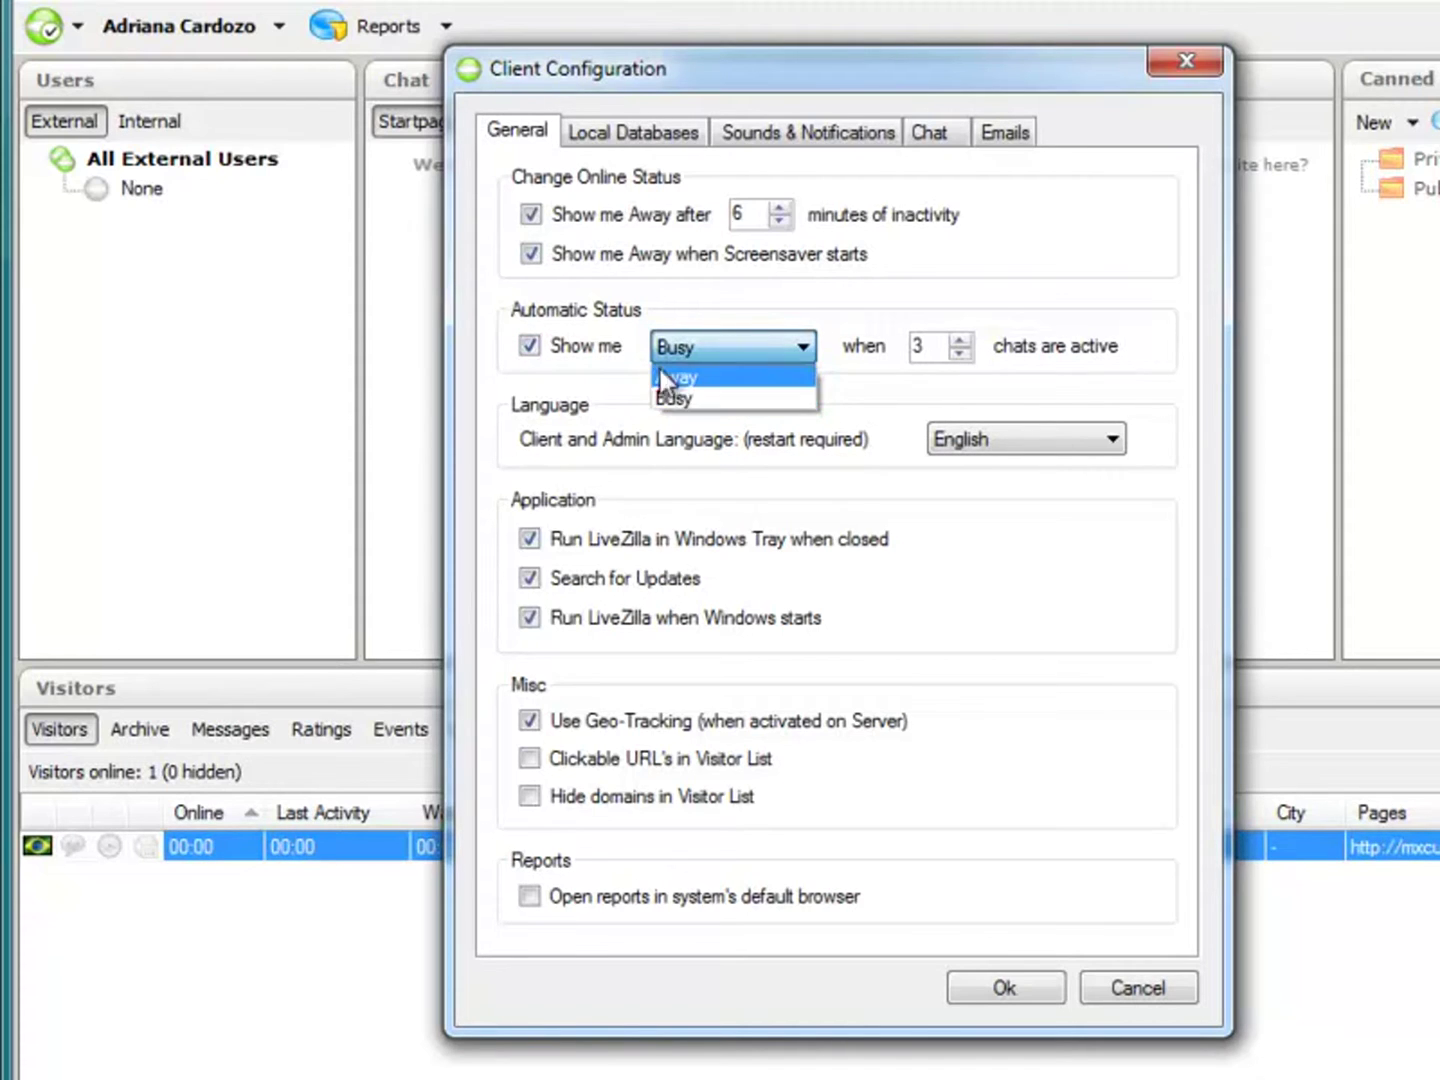
pyautogui.click(594, 383)
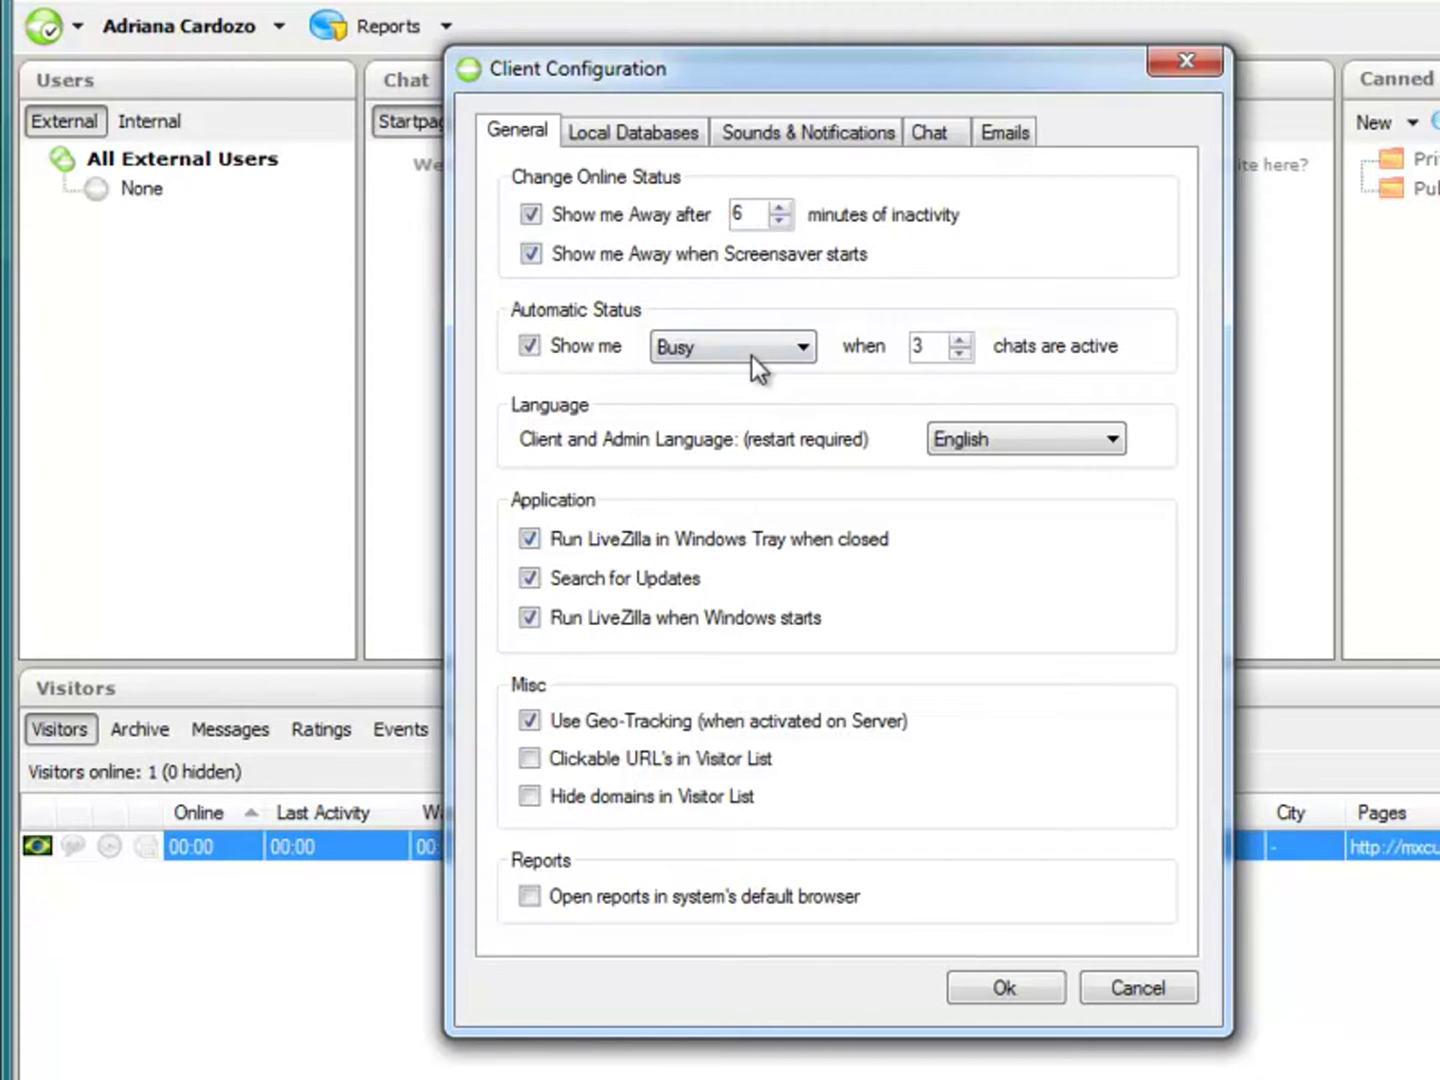
pyautogui.click(751, 352)
pyautogui.click(599, 391)
pyautogui.click(744, 348)
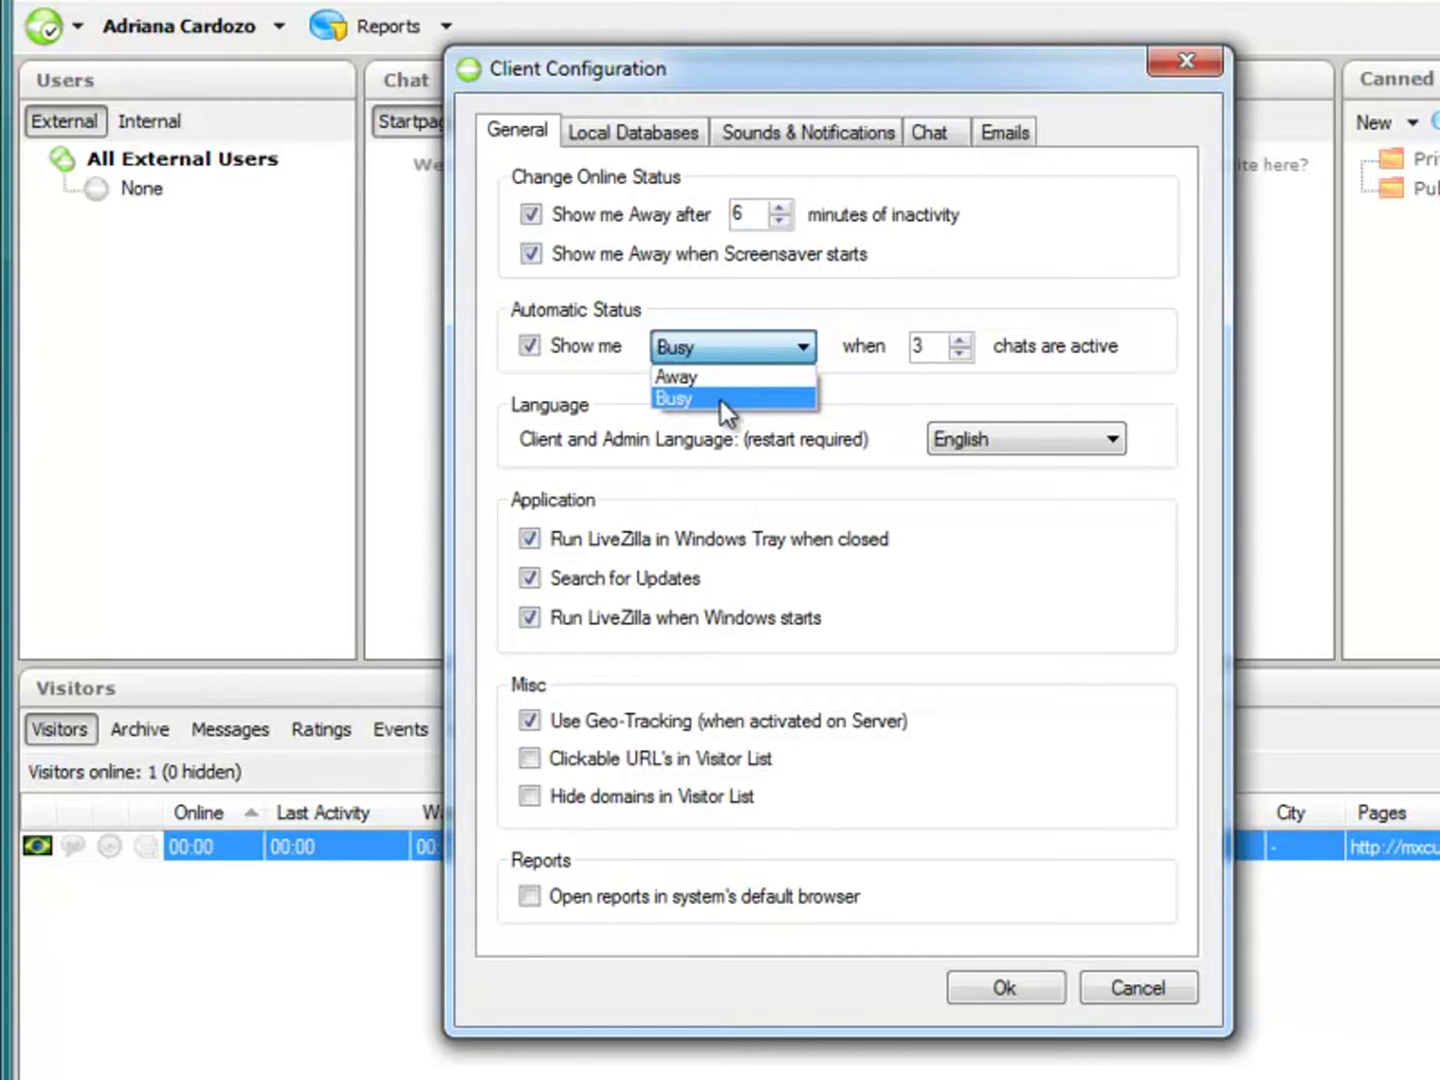
pyautogui.click(727, 419)
pyautogui.click(730, 351)
pyautogui.click(730, 351)
pyautogui.click(720, 345)
pyautogui.click(720, 345)
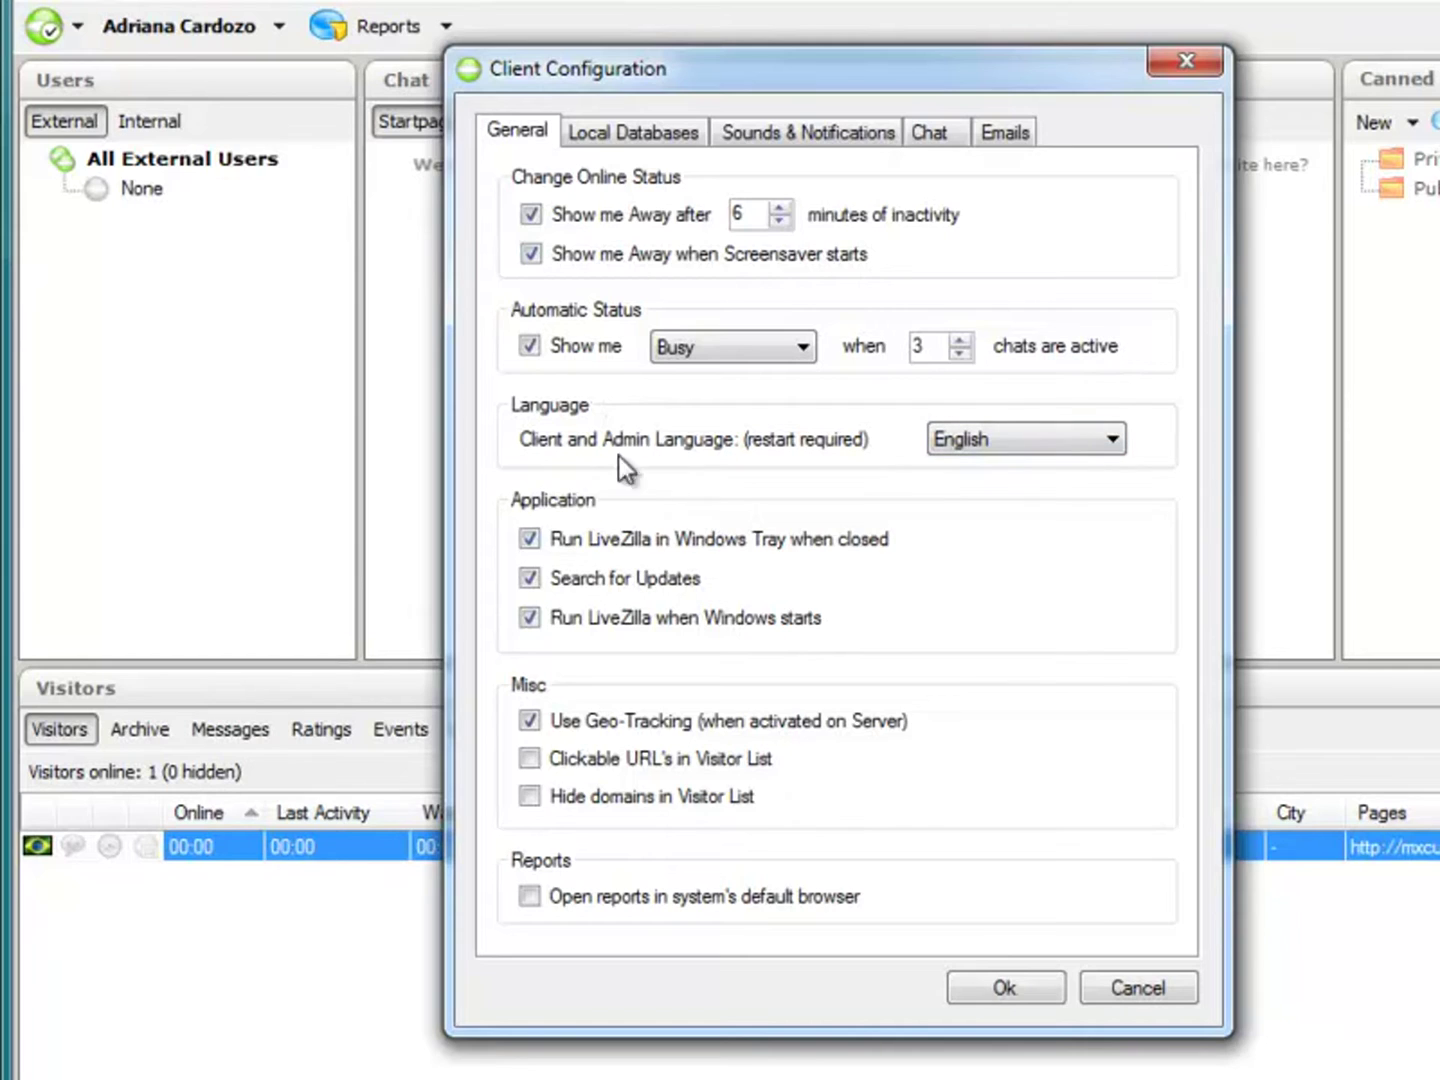
# Step: Select English as the client language and go to the Local Databases tab
pyautogui.click(1045, 435)
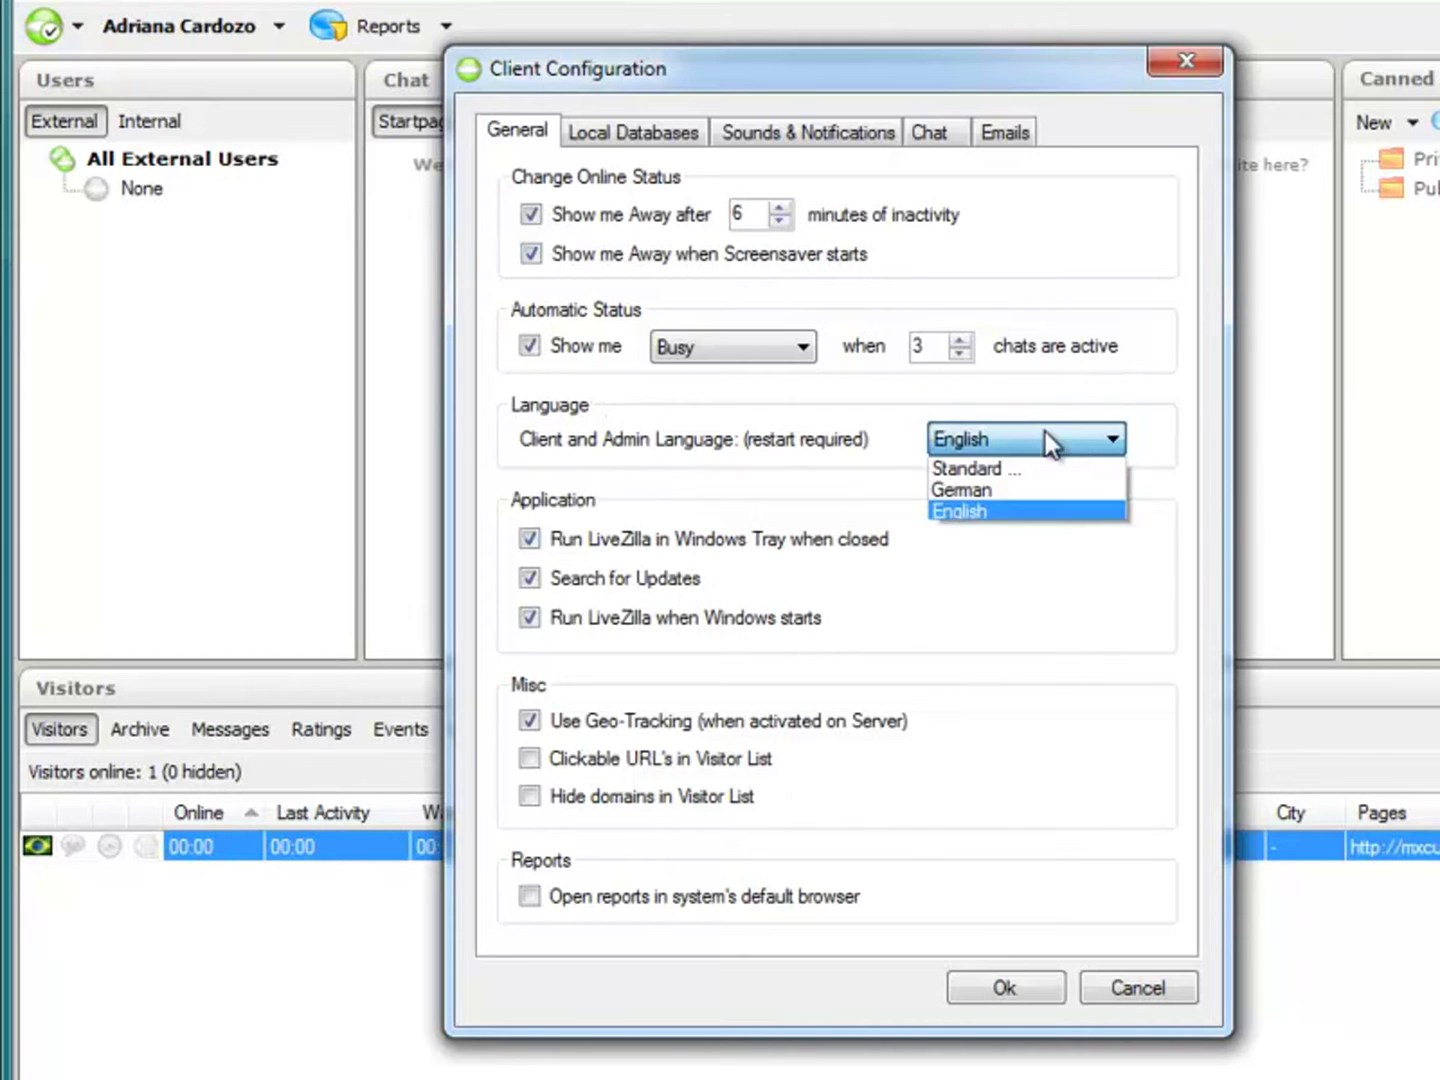
pyautogui.click(964, 509)
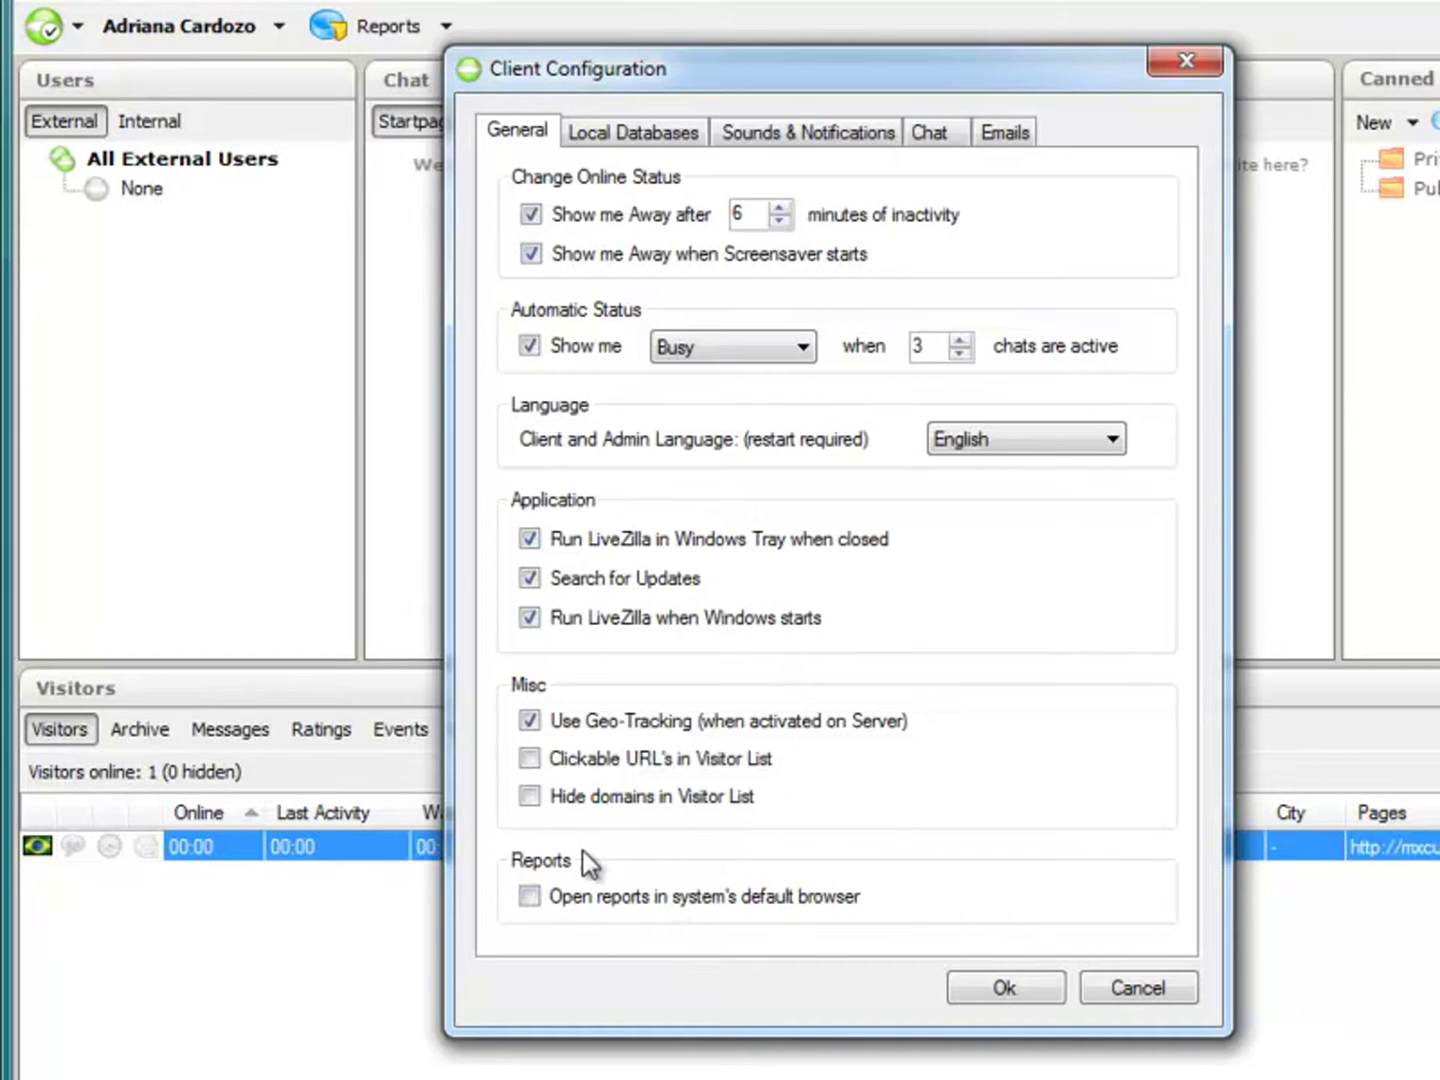
pyautogui.click(638, 134)
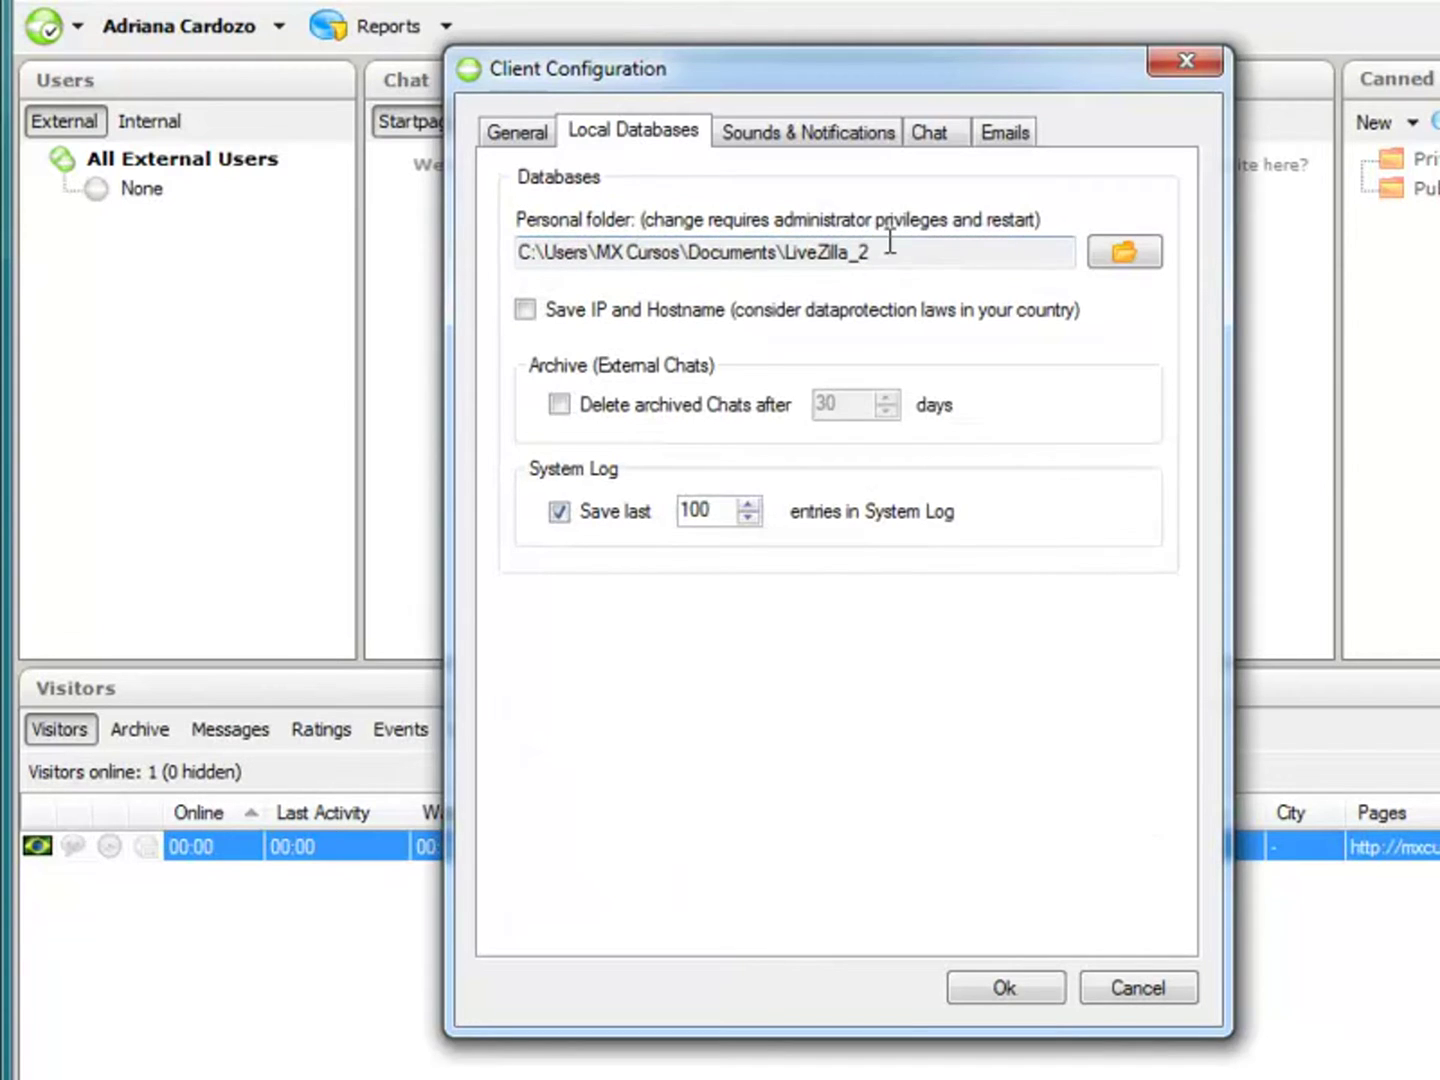
# Step: Leave the LiveZilla_2 personal folder unchanged and go to the Sounds & Notifications settings
pyautogui.moveTo(889, 243); pyautogui.dragTo(786, 247)
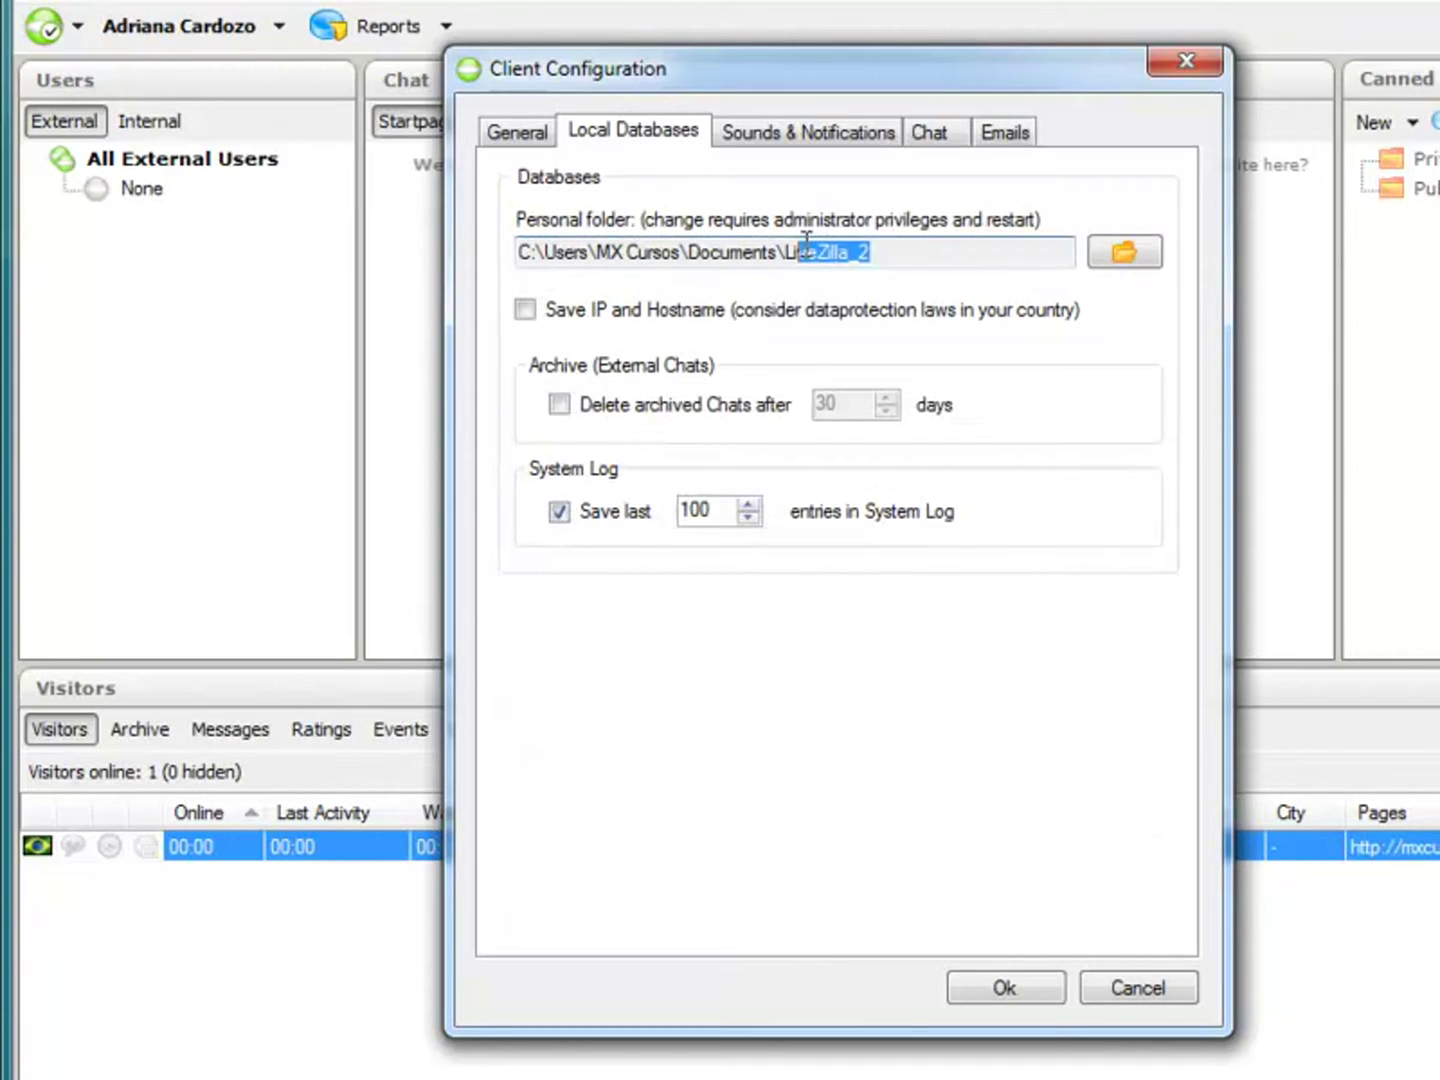
pyautogui.click(925, 256)
pyautogui.click(776, 140)
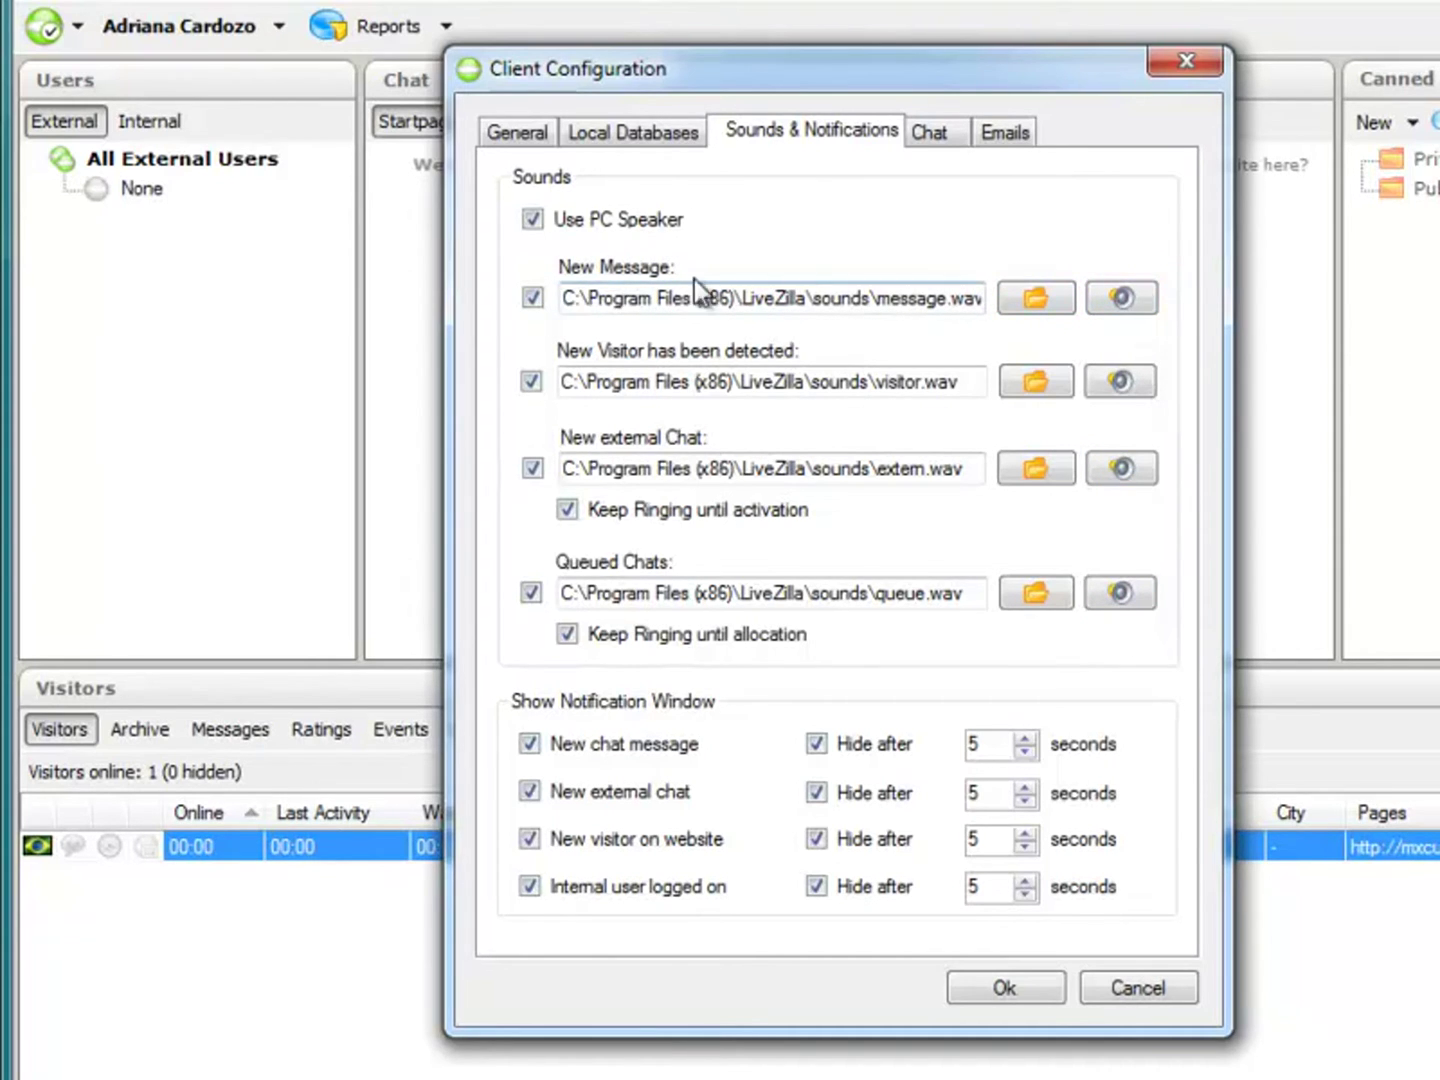
pyautogui.click(1125, 302)
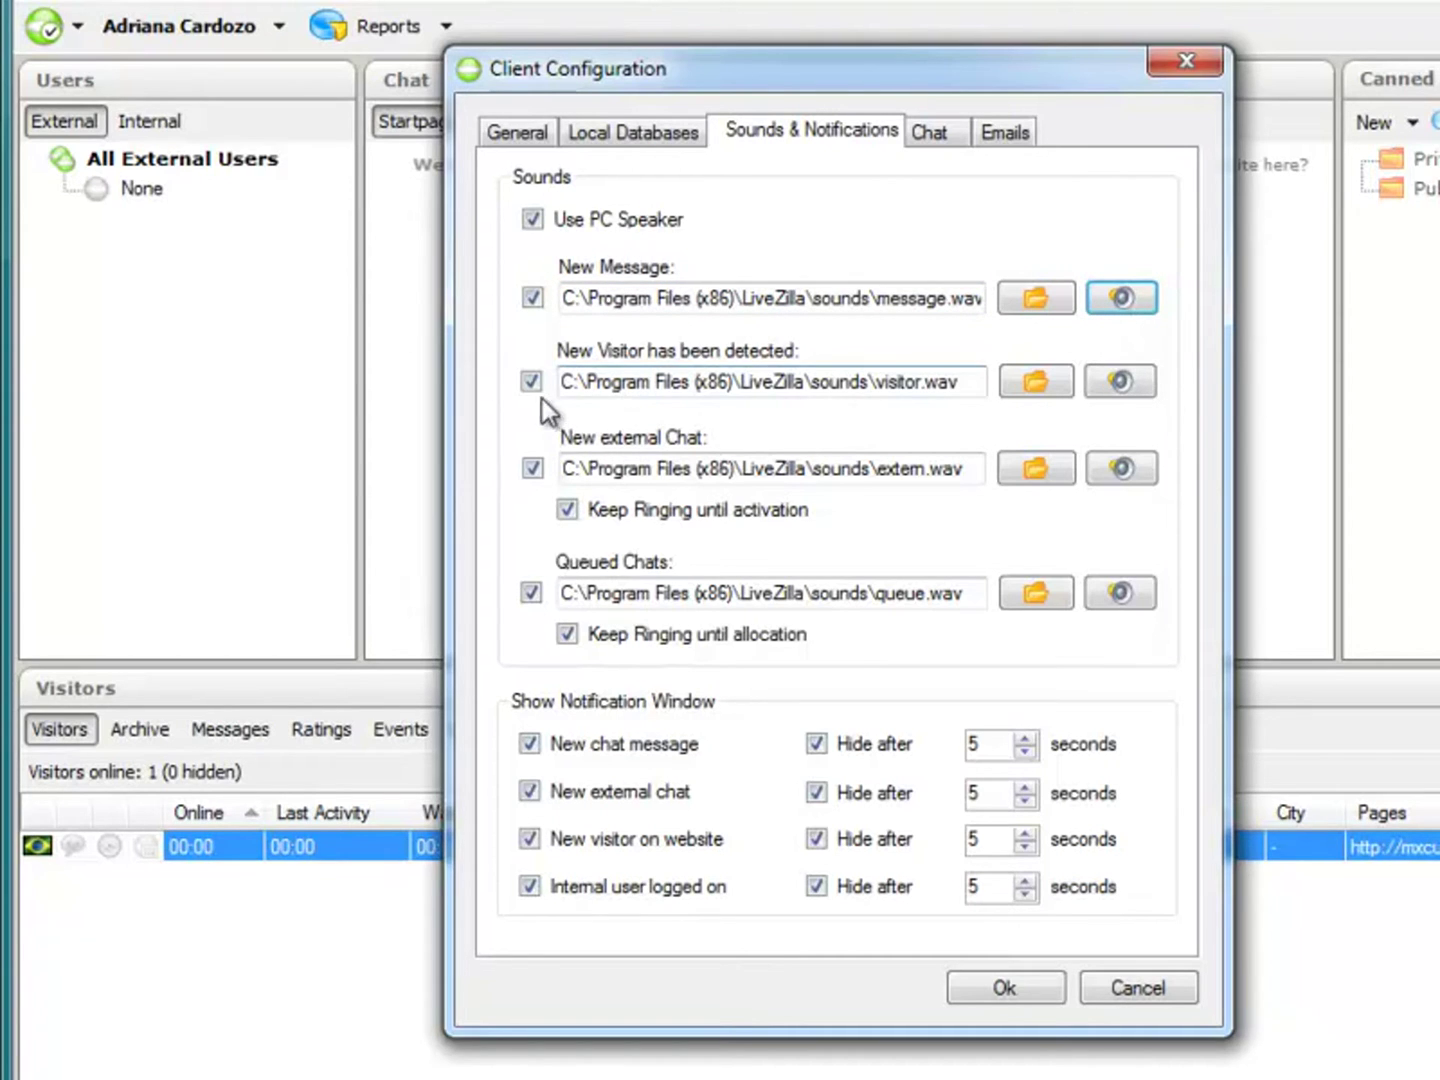
pyautogui.click(1133, 374)
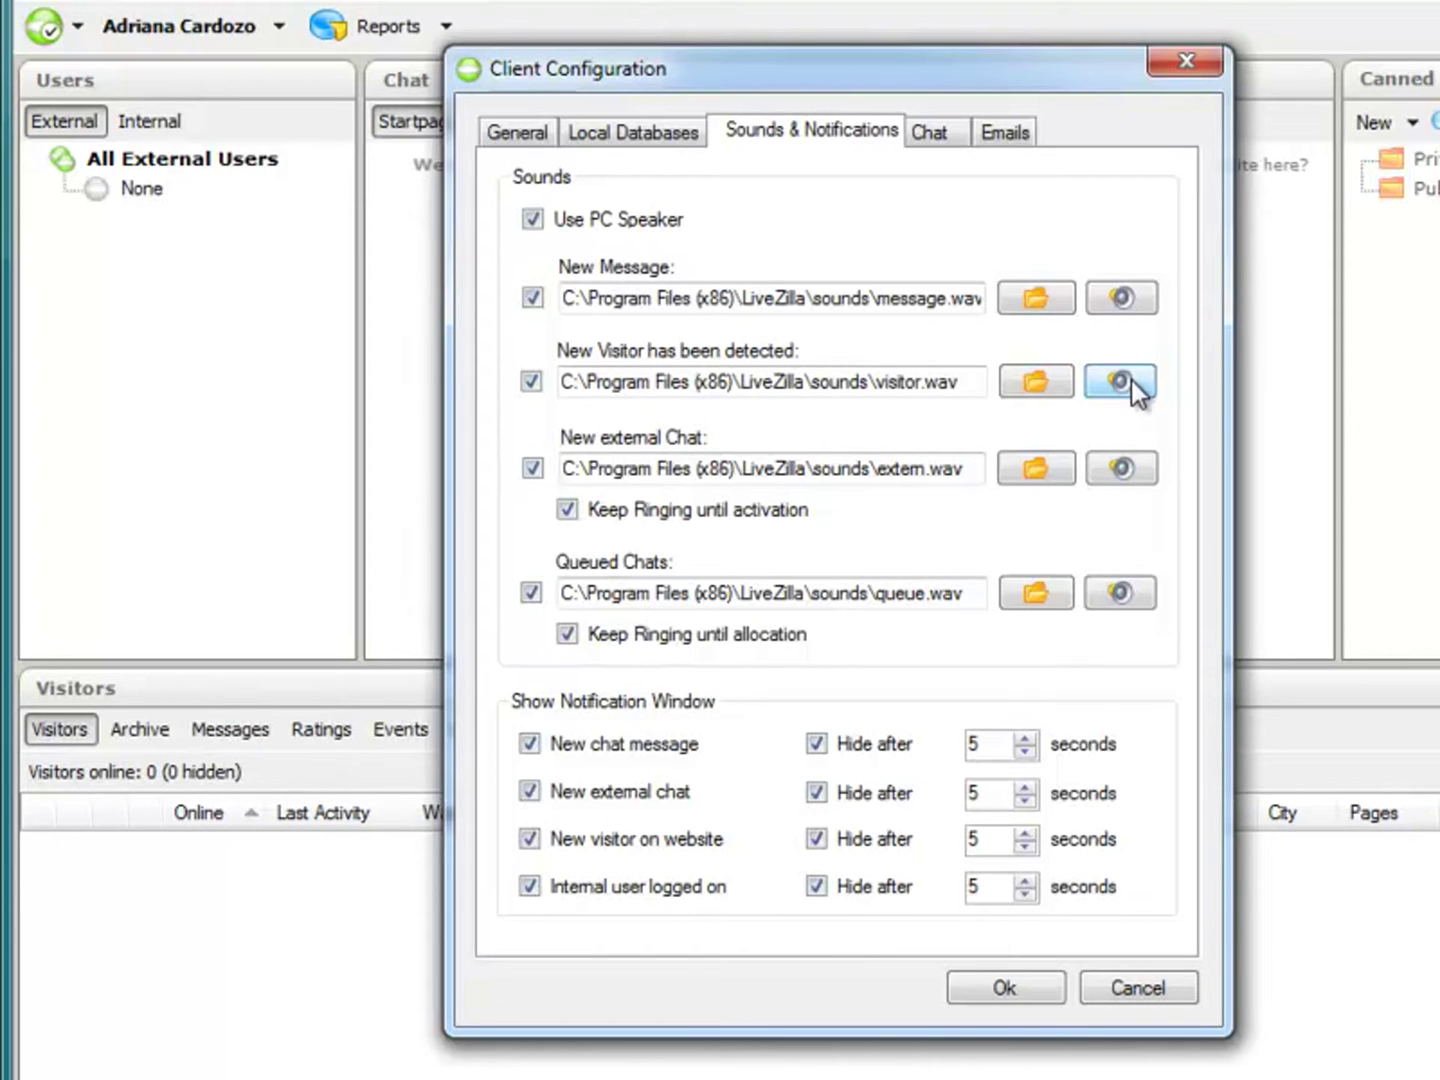
pyautogui.click(1114, 468)
pyautogui.click(1138, 591)
pyautogui.click(1055, 298)
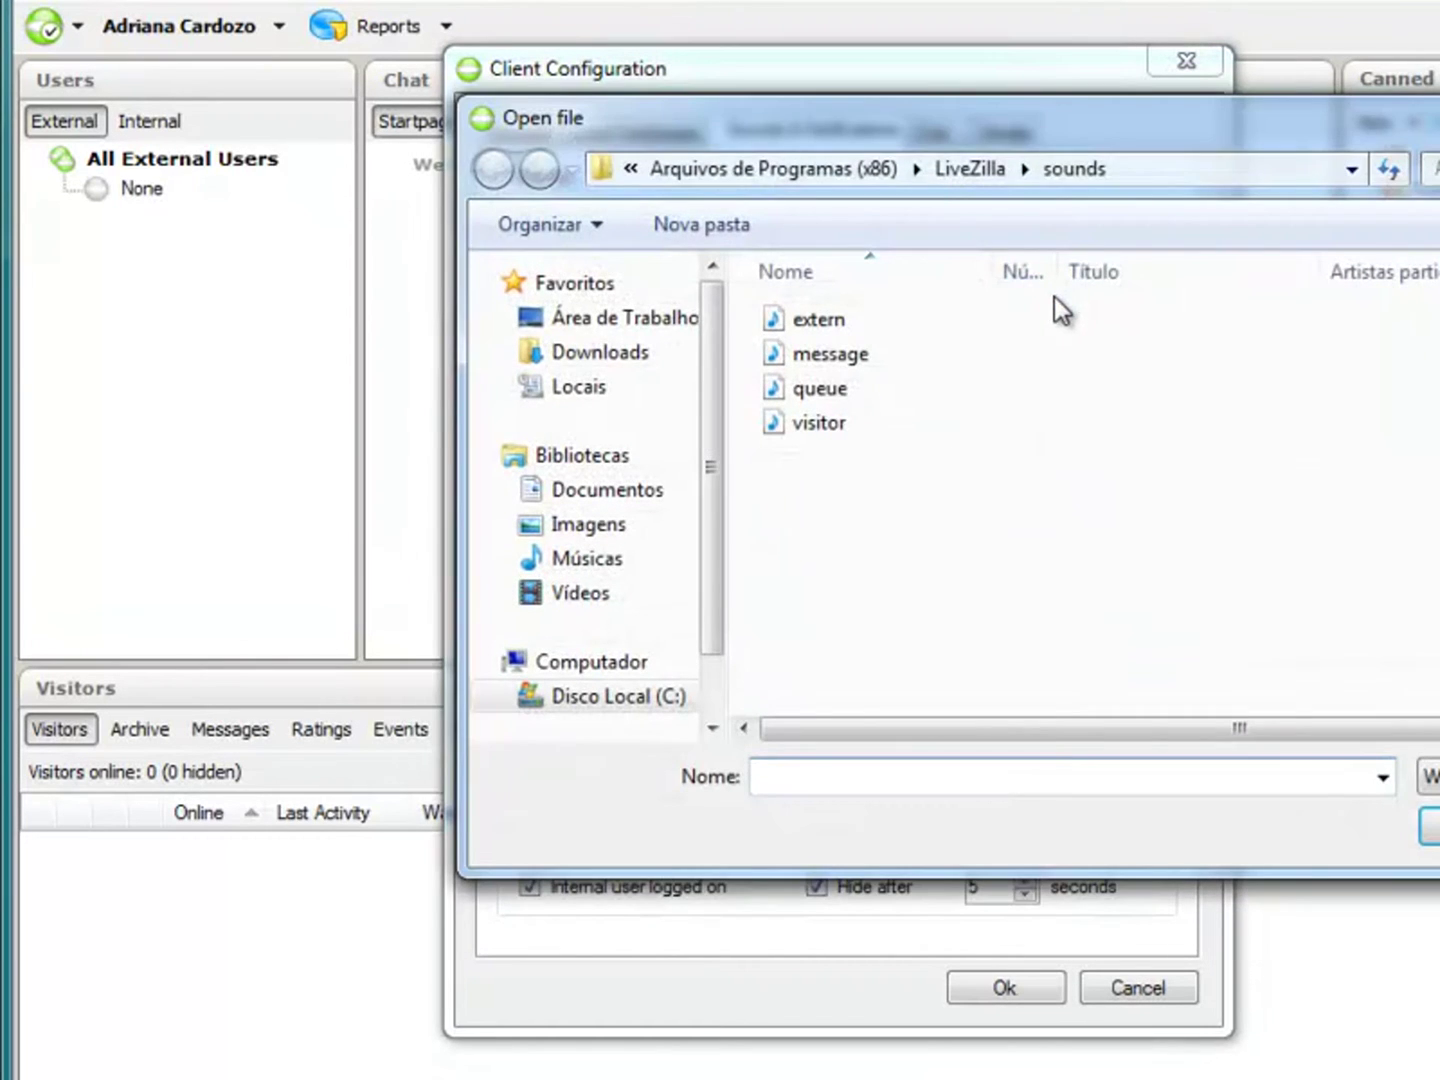
pyautogui.press('Escape')
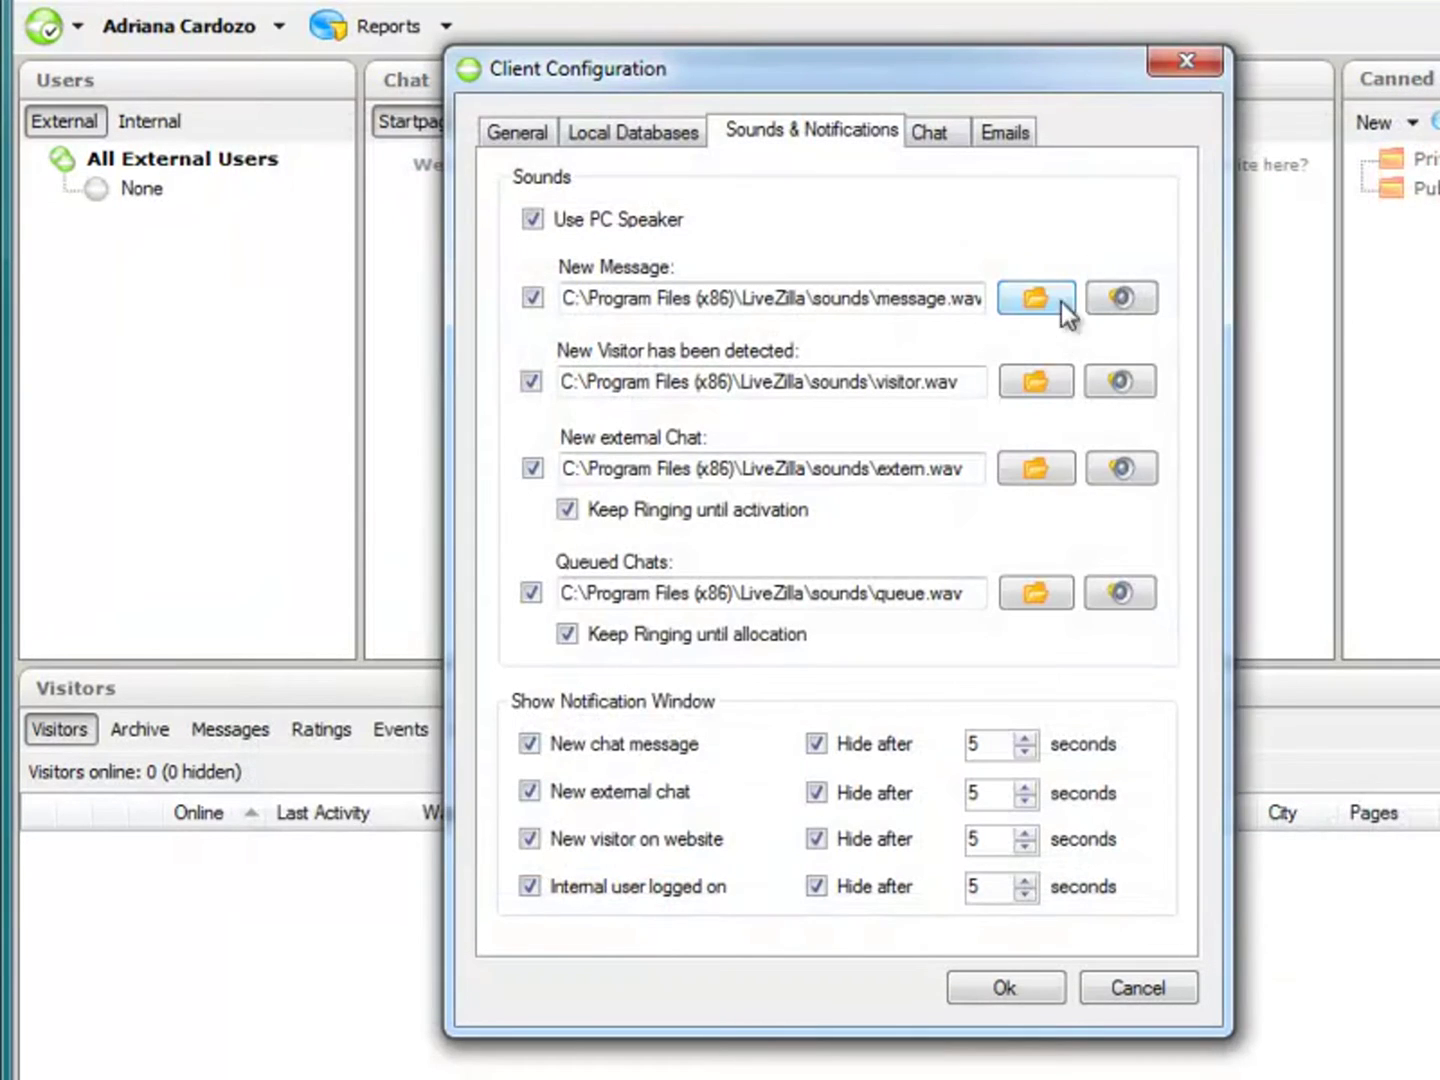
pyautogui.click(1036, 300)
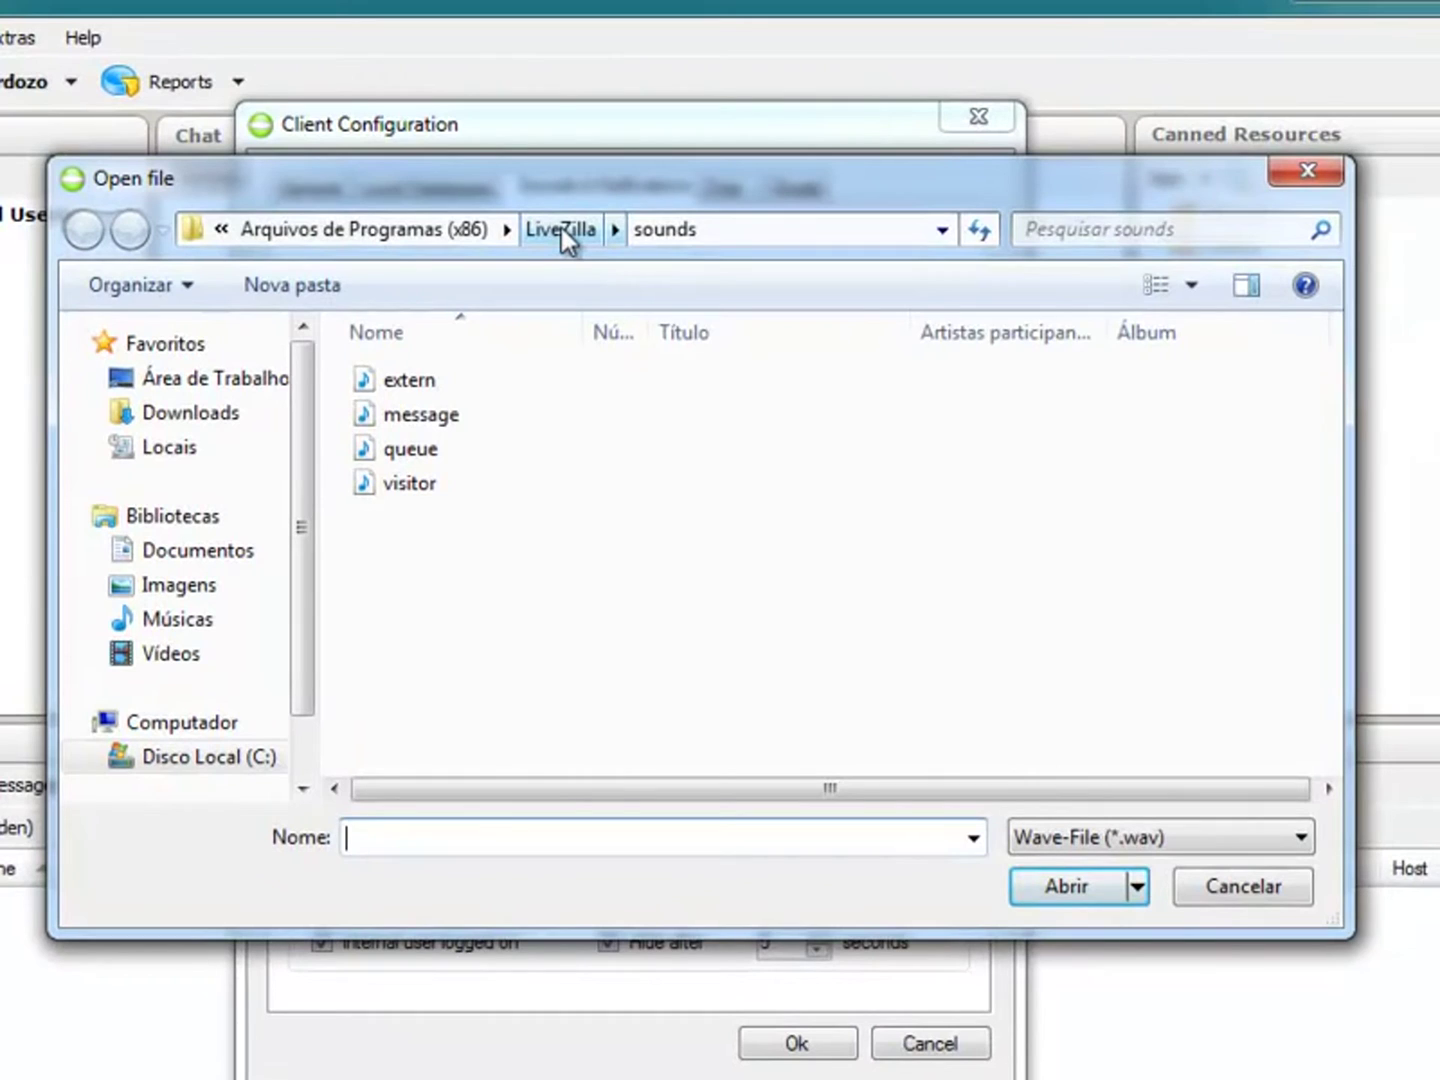
pyautogui.click(432, 230)
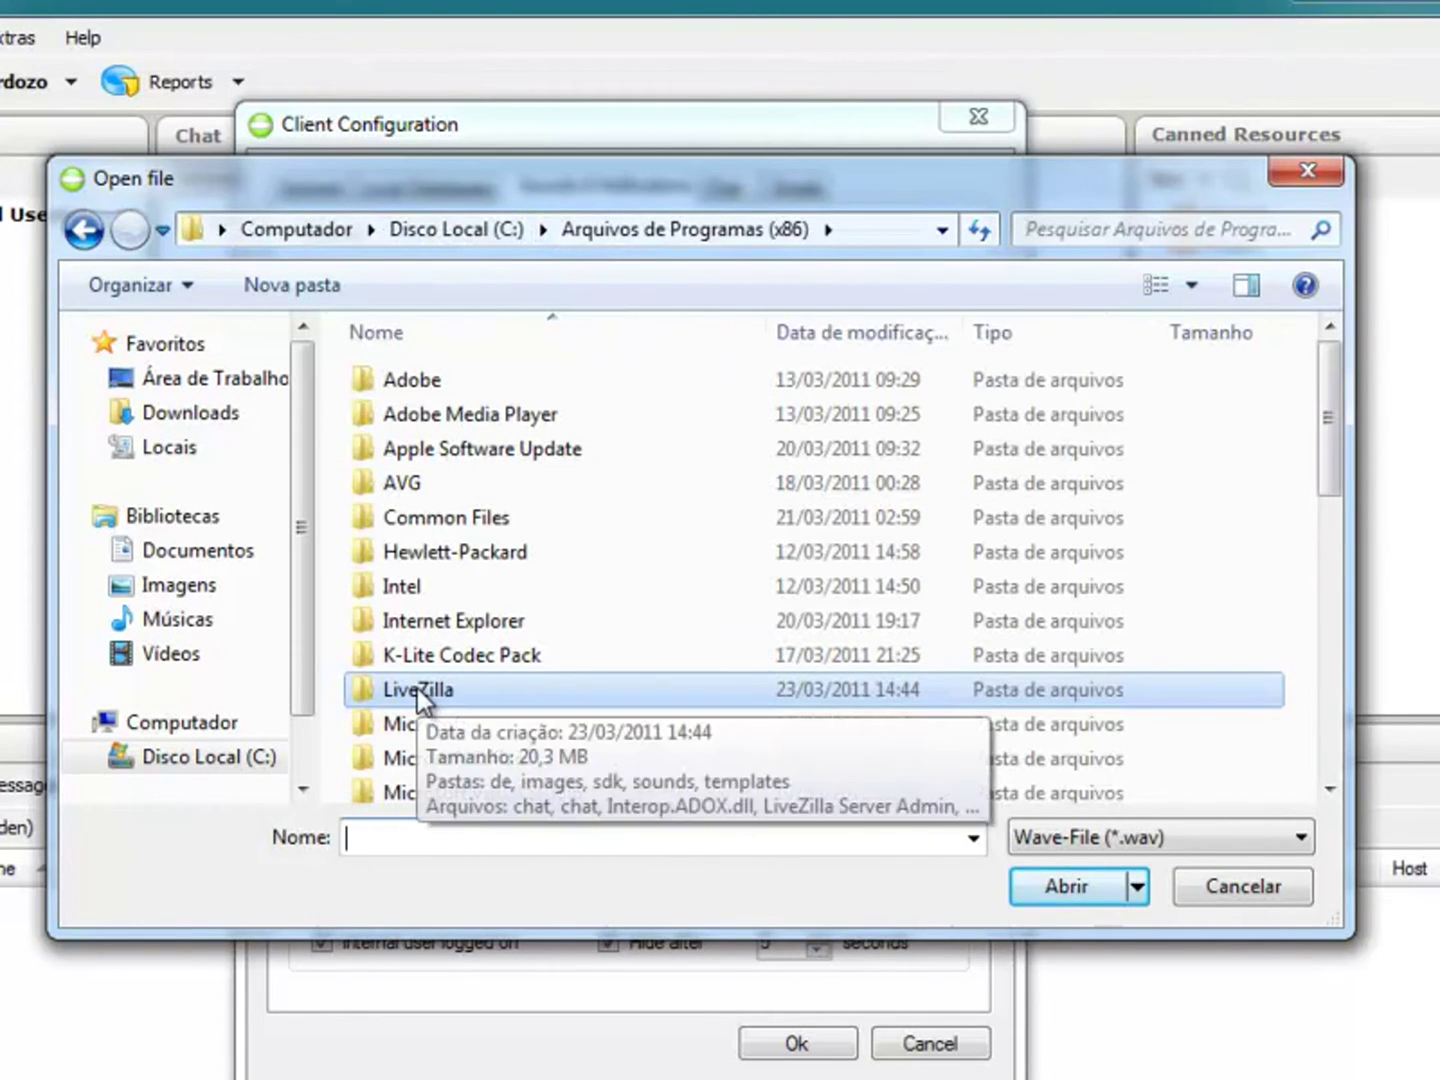
pyautogui.doubleClick(418, 688)
pyautogui.doubleClick(430, 487)
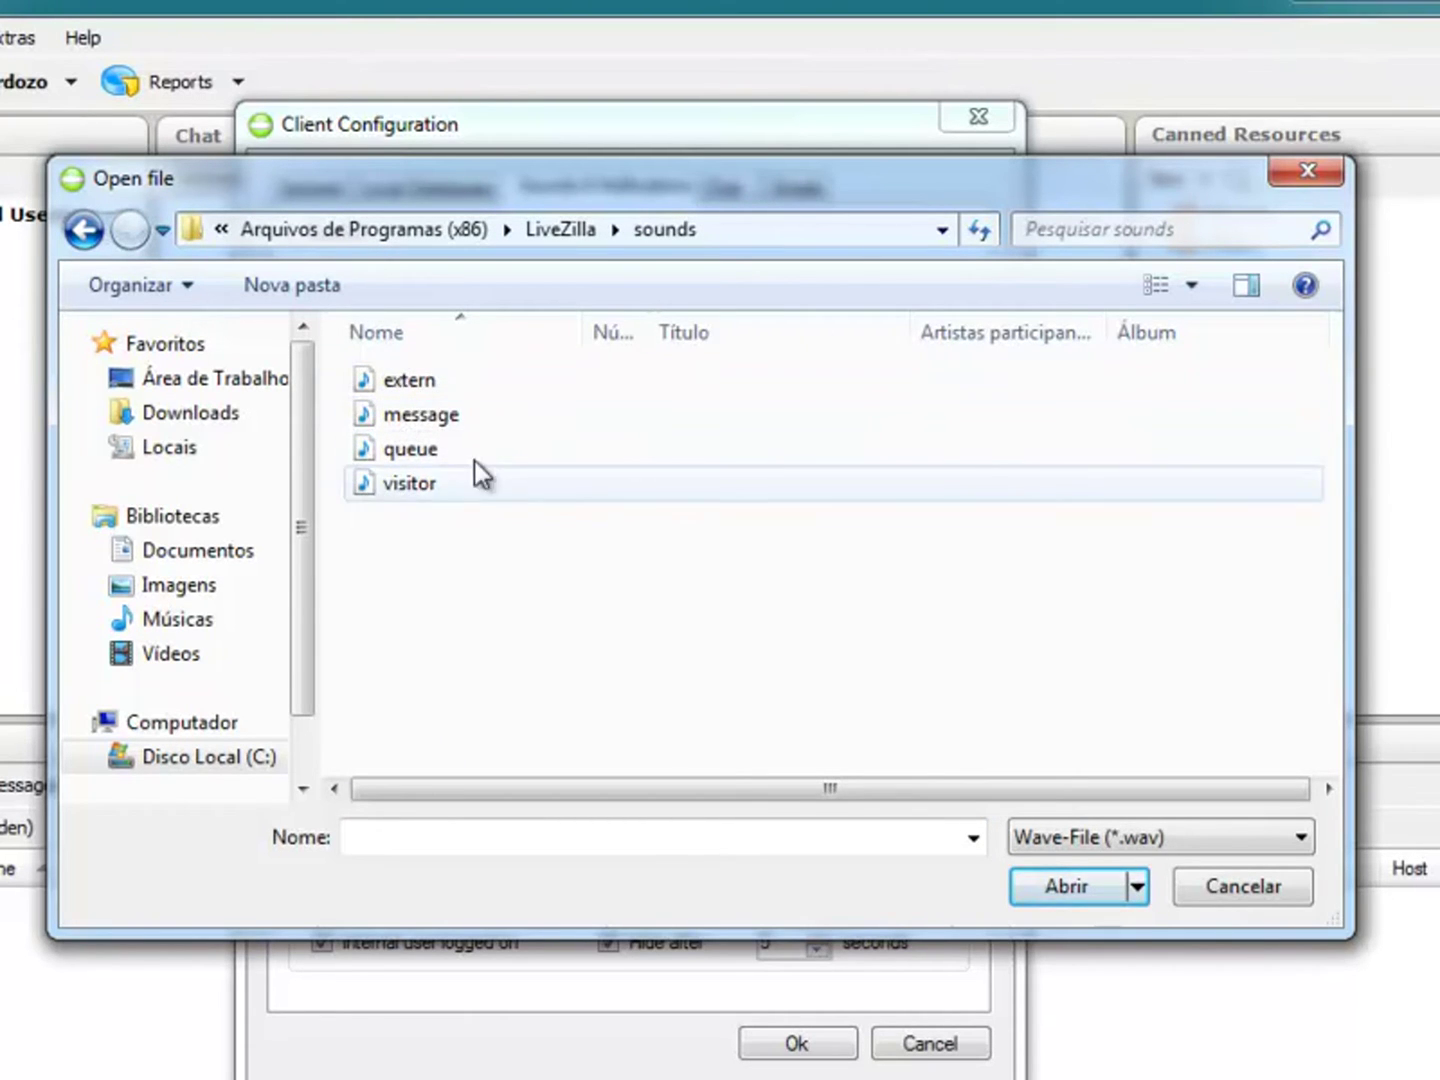
pyautogui.click(1296, 174)
pyautogui.click(830, 353)
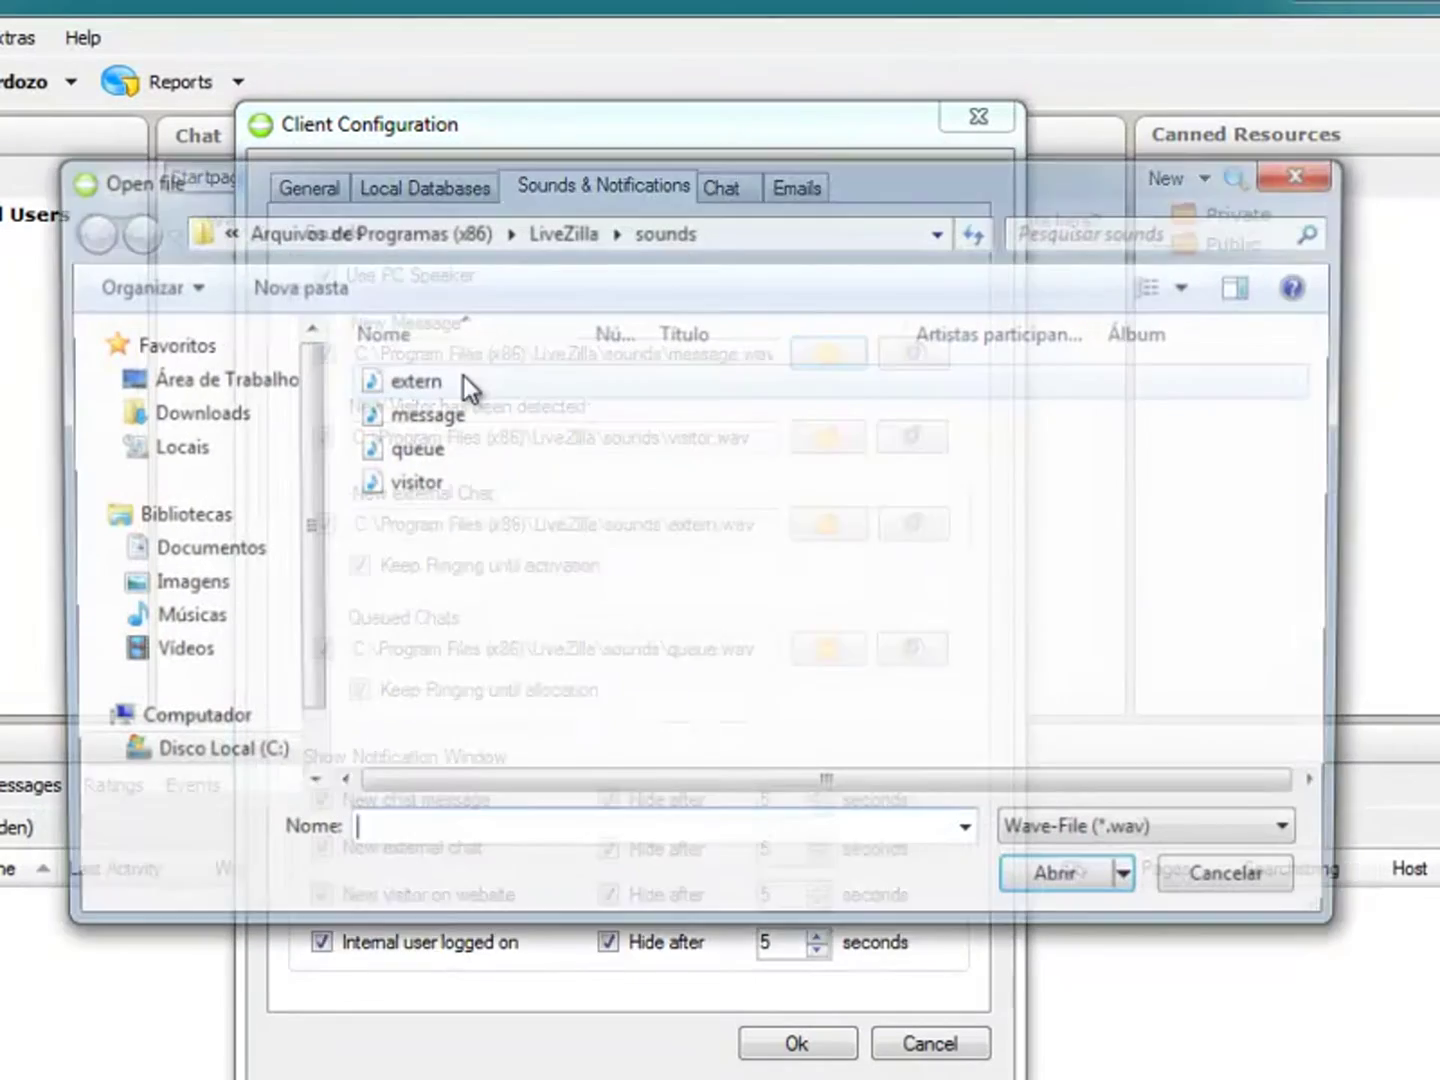
pyautogui.click(1312, 176)
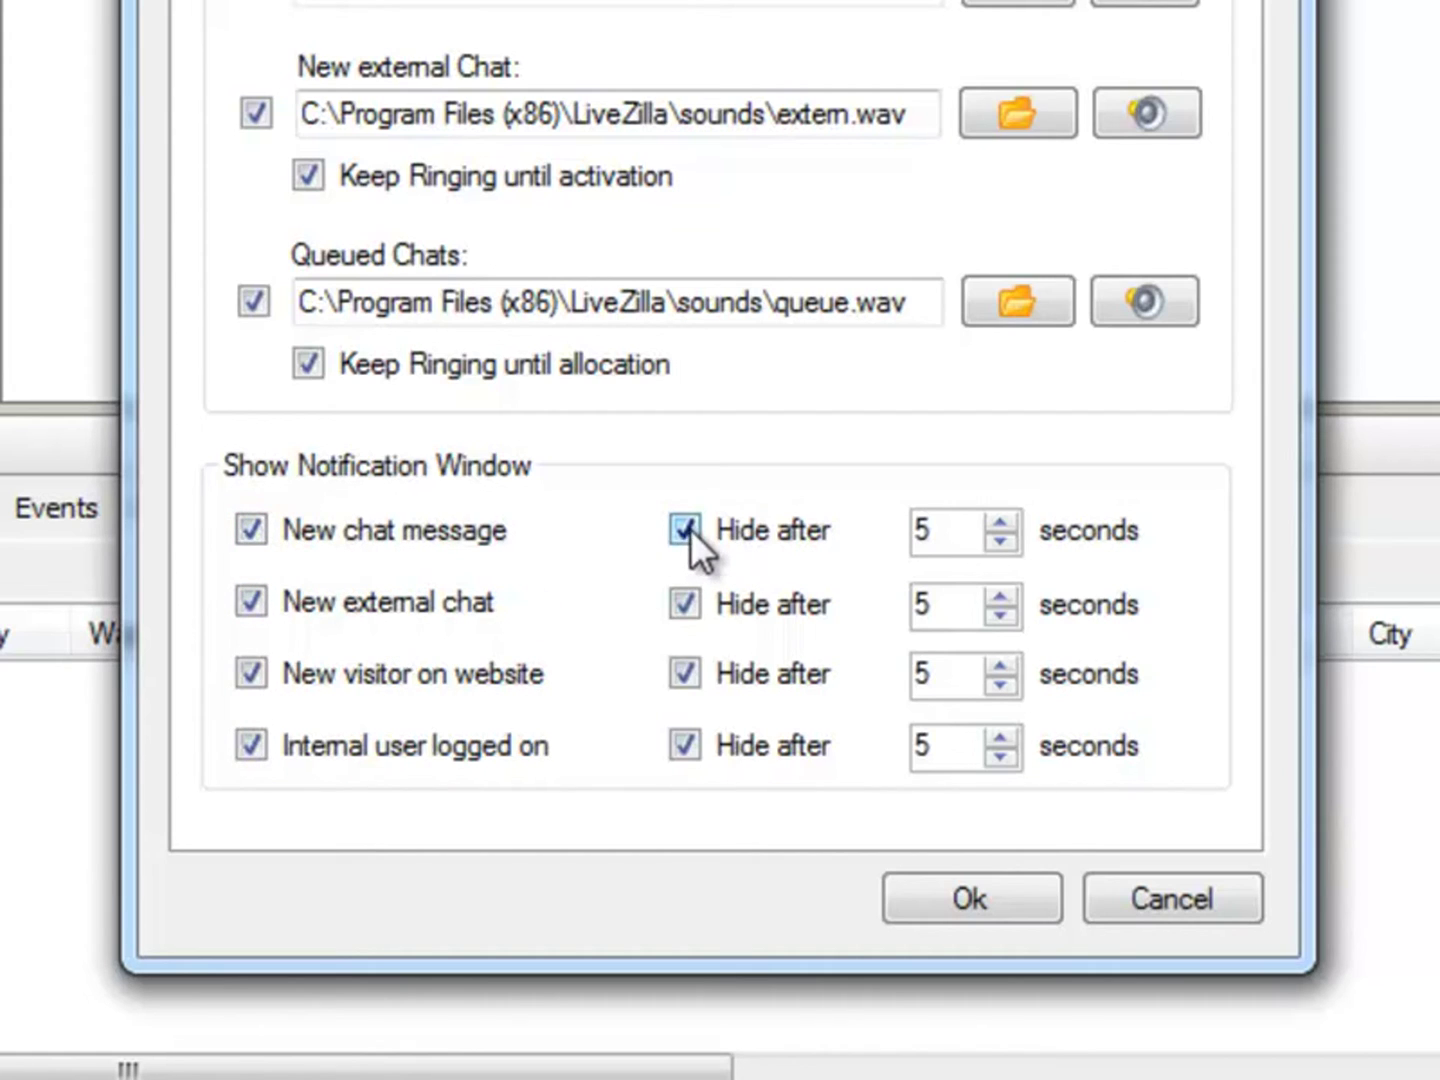
# Step: Toggle all four Show Notification Window checkboxes off and back on, keeping them enabled
pyautogui.click(251, 530)
pyautogui.click(251, 601)
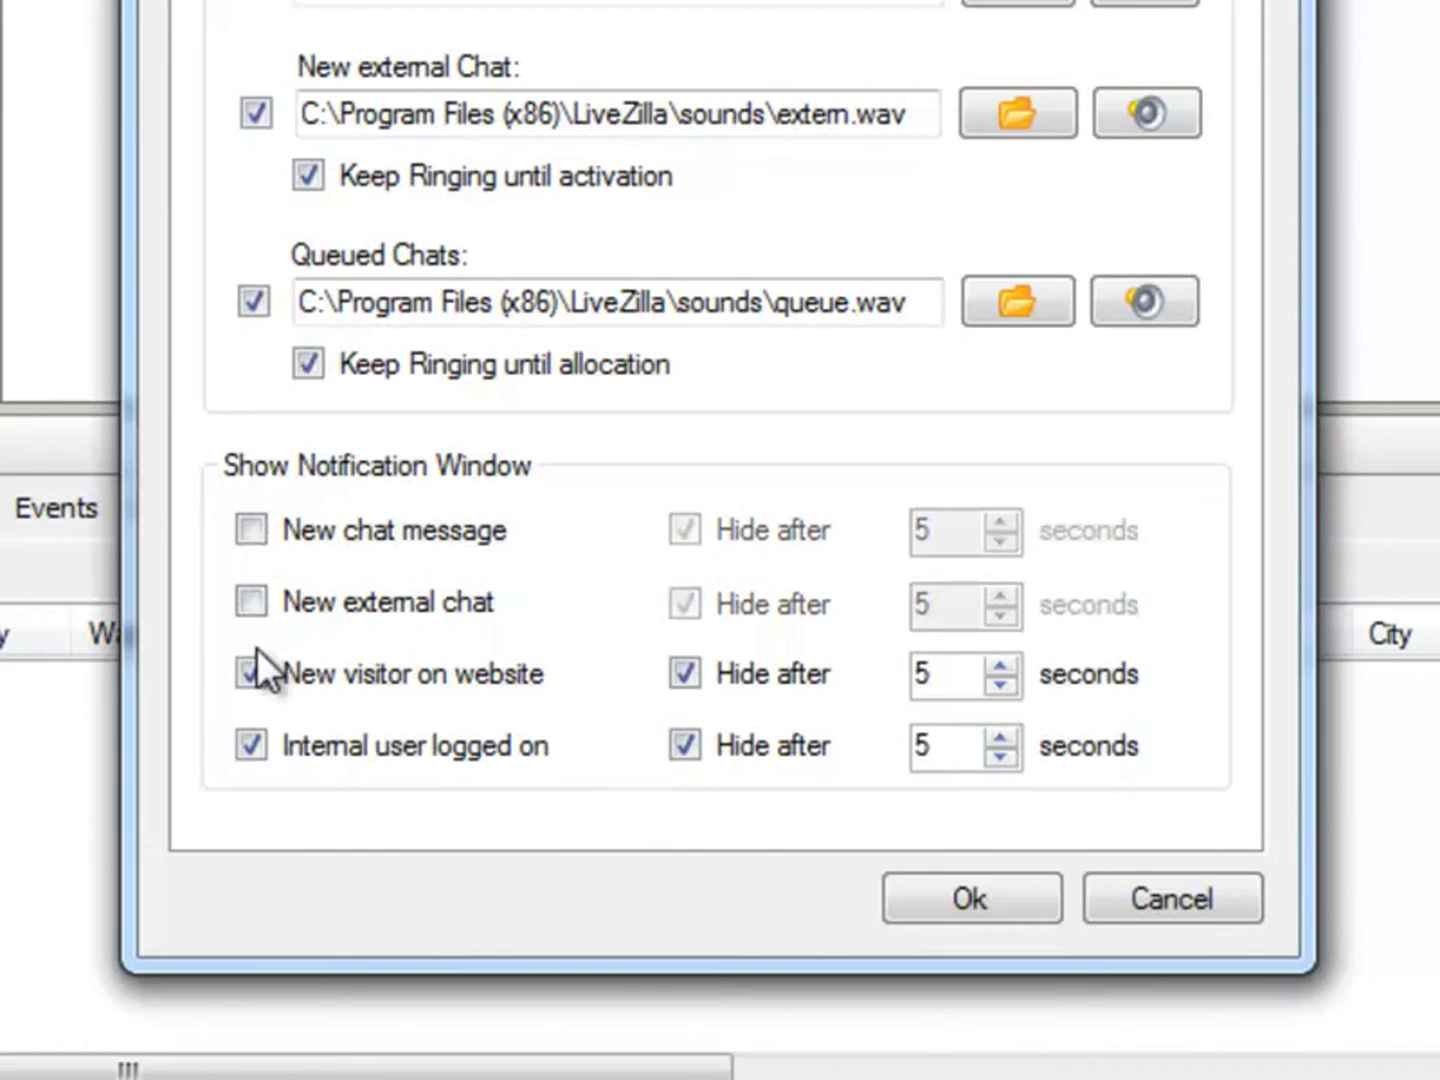
pyautogui.click(251, 672)
pyautogui.click(251, 744)
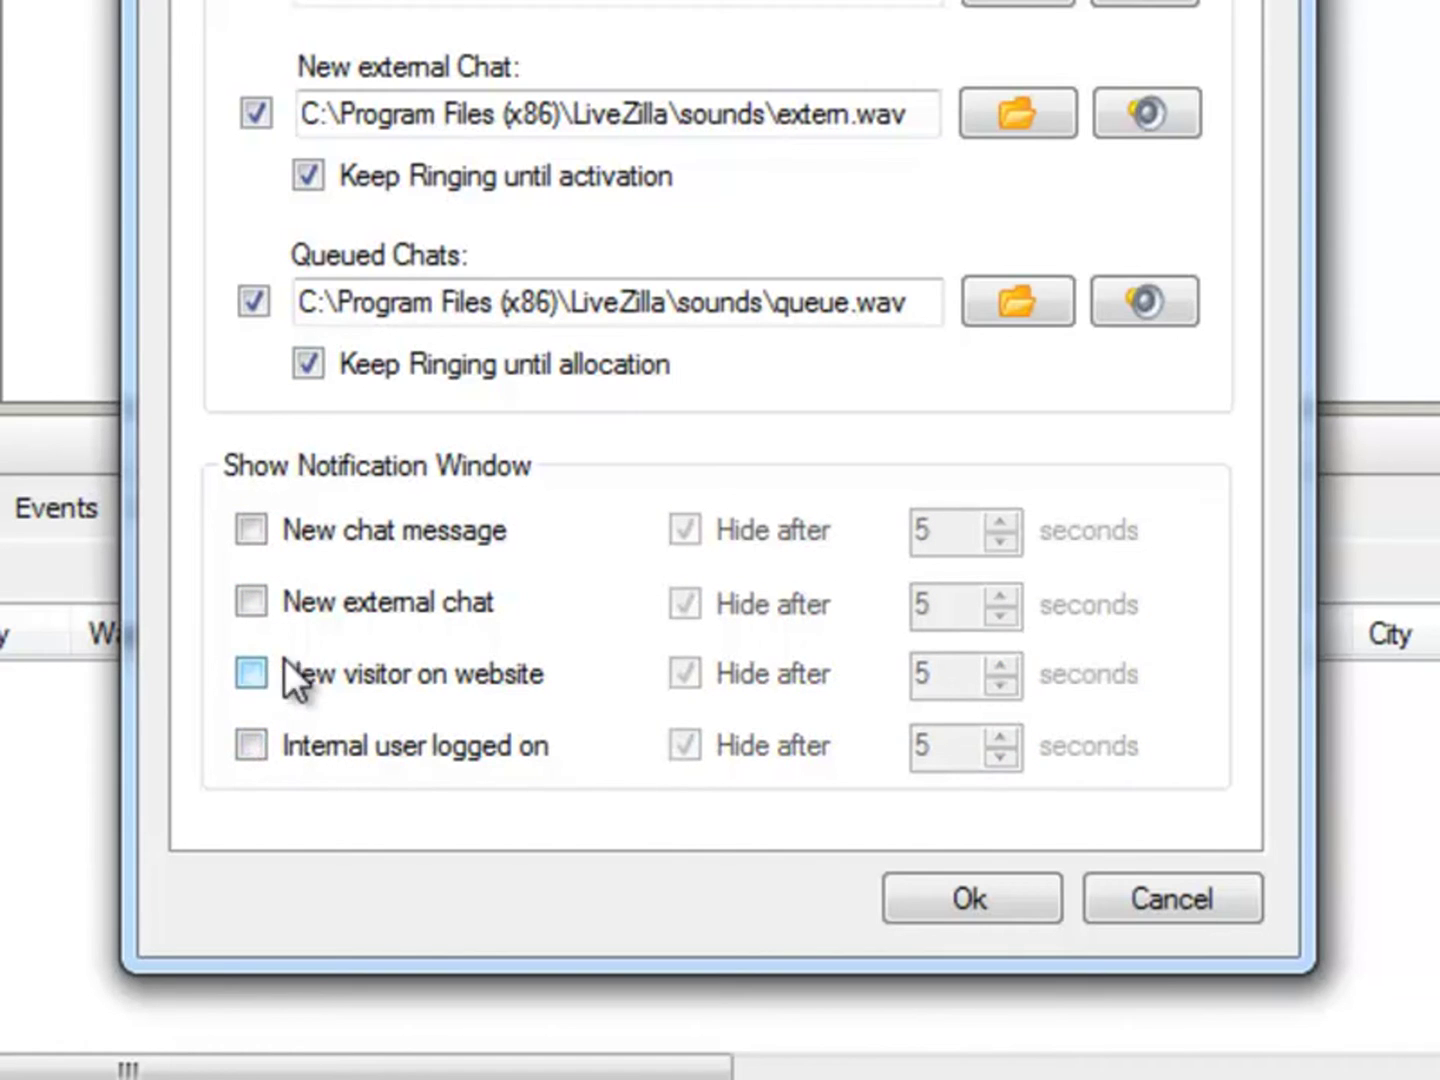
pyautogui.click(251, 530)
pyautogui.click(251, 600)
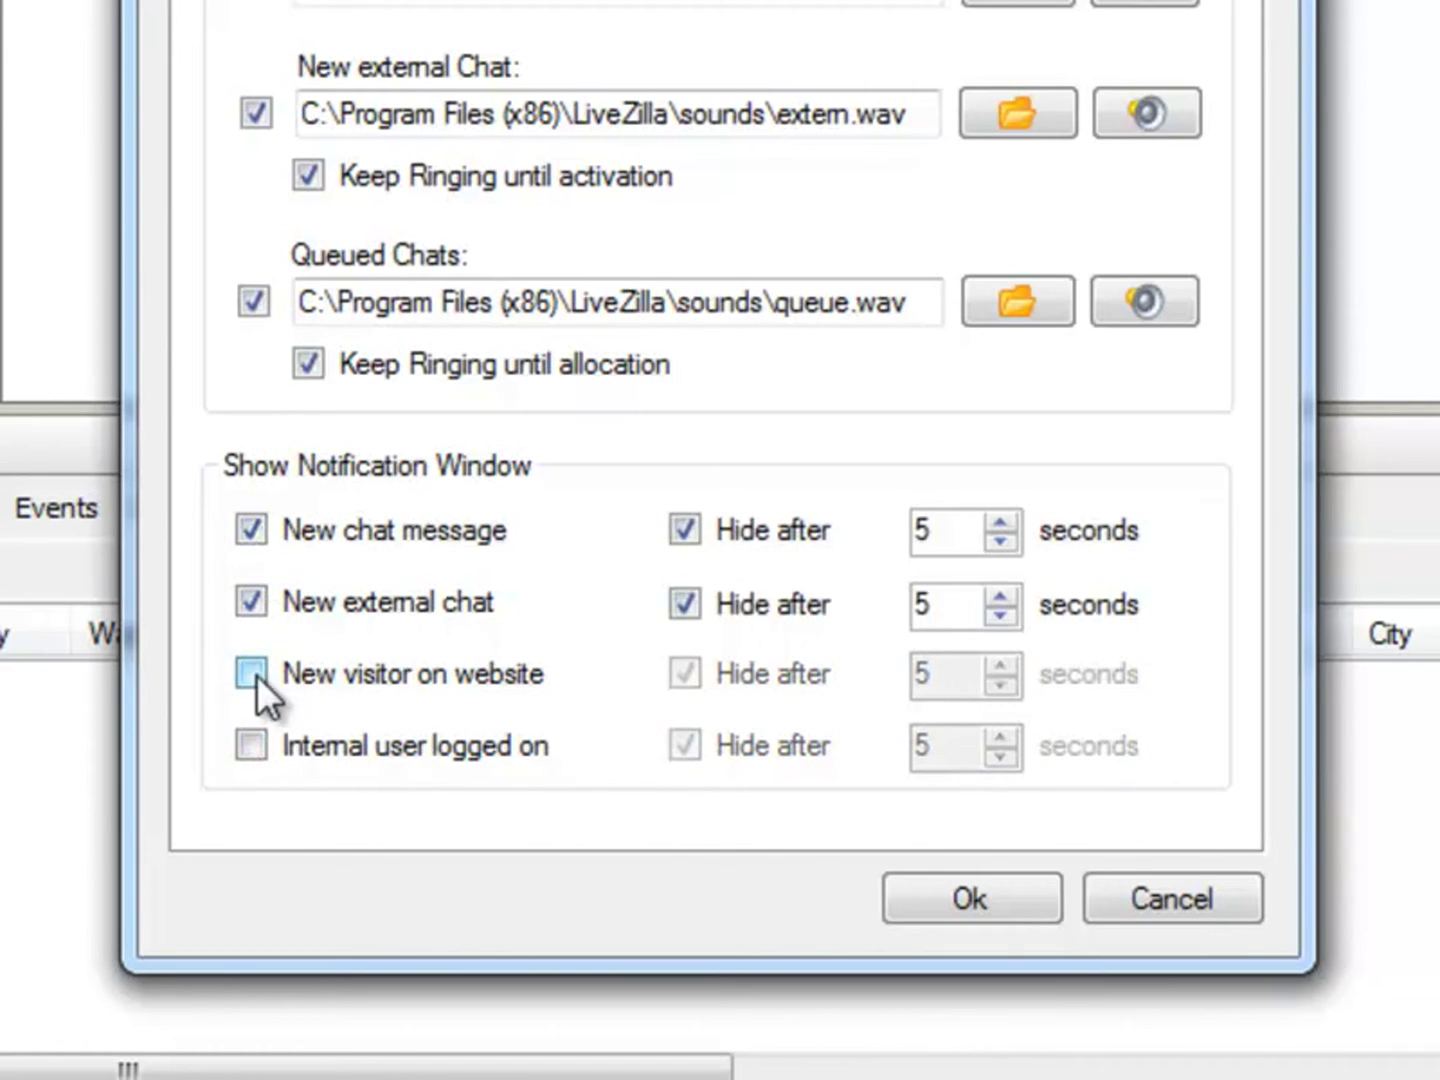
pyautogui.click(252, 672)
pyautogui.click(252, 745)
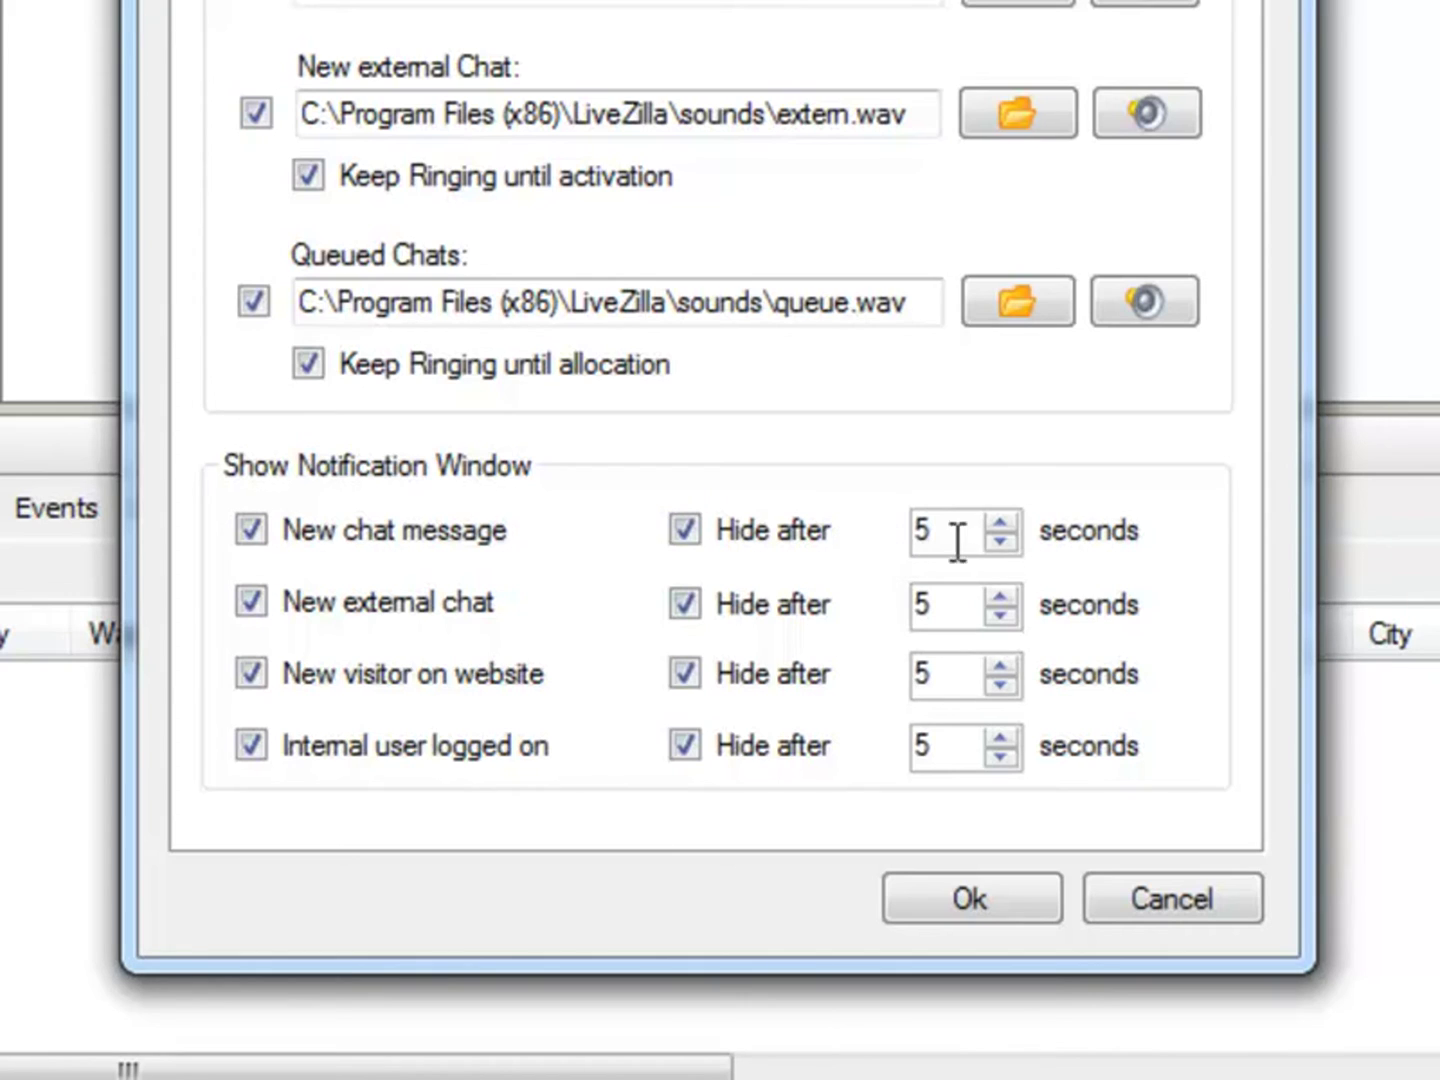
# Step: Lower the Hide after time of all four notification windows from 5 to 3 seconds
pyautogui.doubleClick(1001, 541)
pyautogui.click(1001, 614)
pyautogui.click(1000, 613)
pyautogui.click(1000, 684)
pyautogui.click(1000, 689)
pyautogui.click(1008, 759)
pyautogui.click(1008, 758)
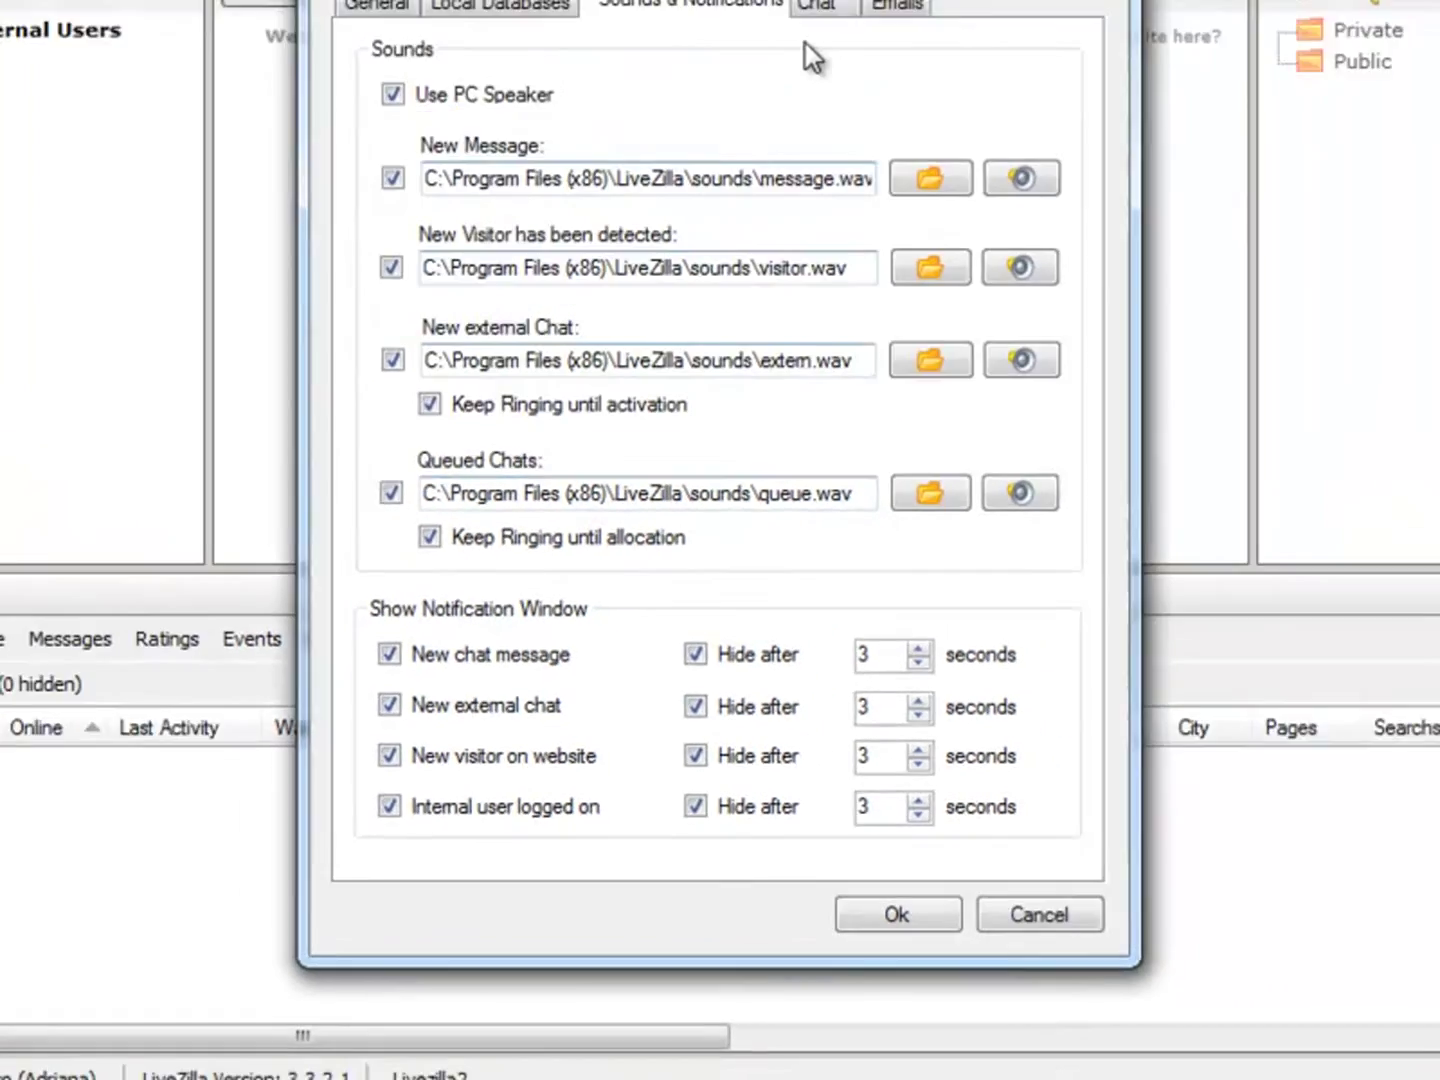
# Step: Set the operator's chat text colour to dark green, then go to the Emails settings
pyautogui.click(800, 188)
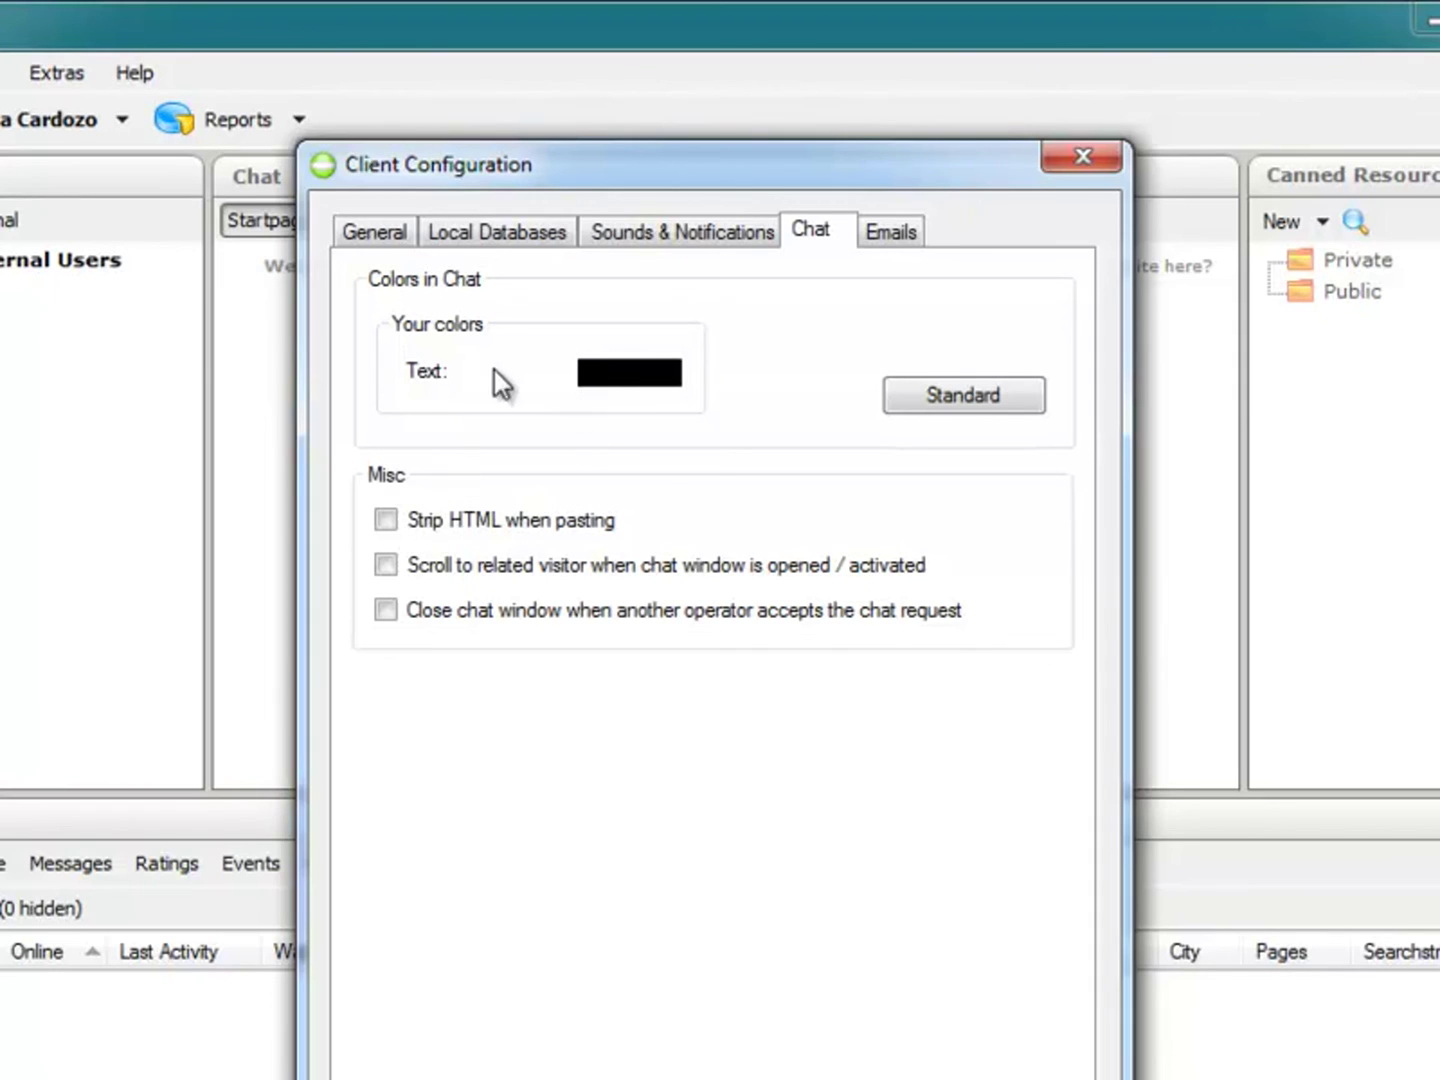
pyautogui.click(615, 391)
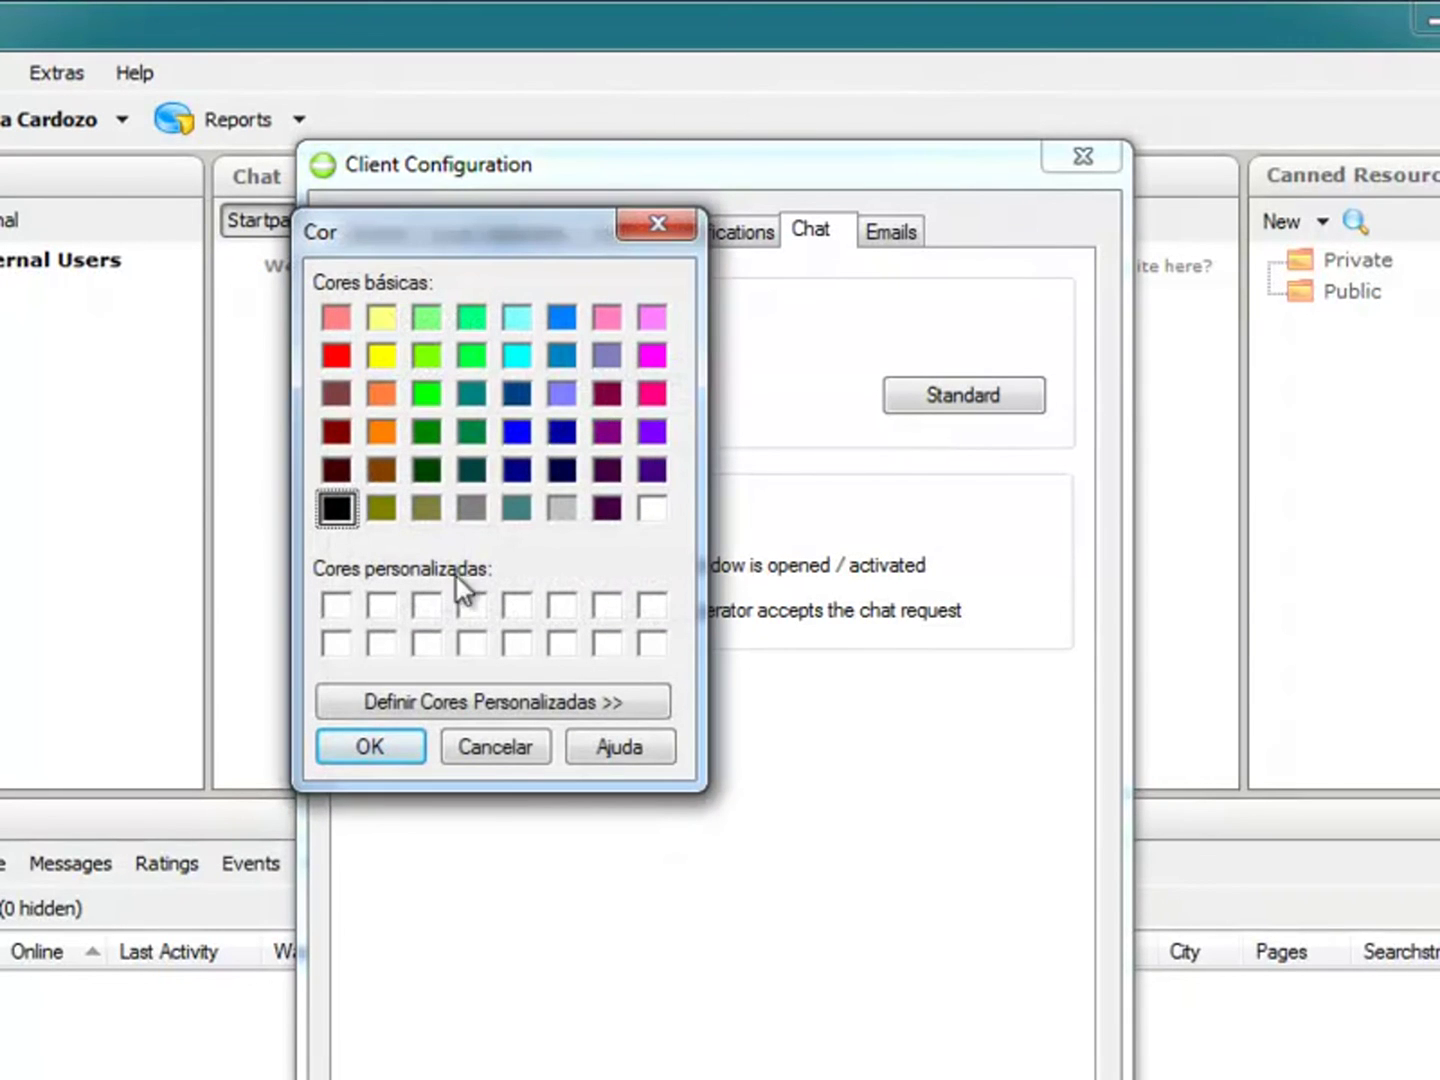
pyautogui.click(428, 431)
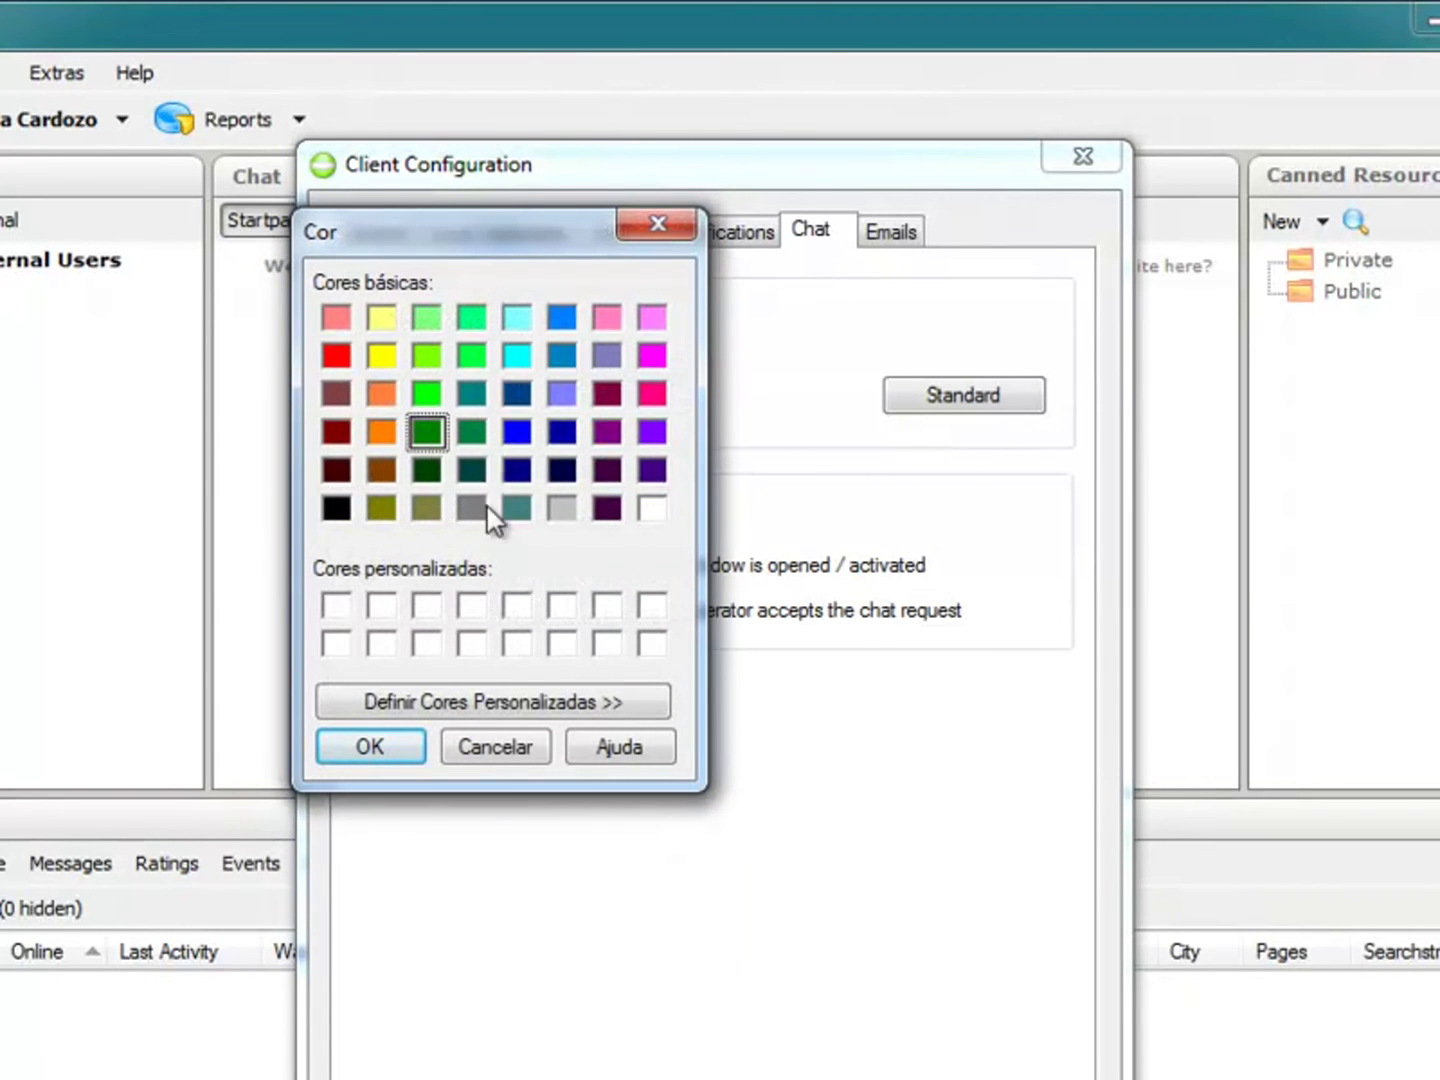
pyautogui.click(390, 745)
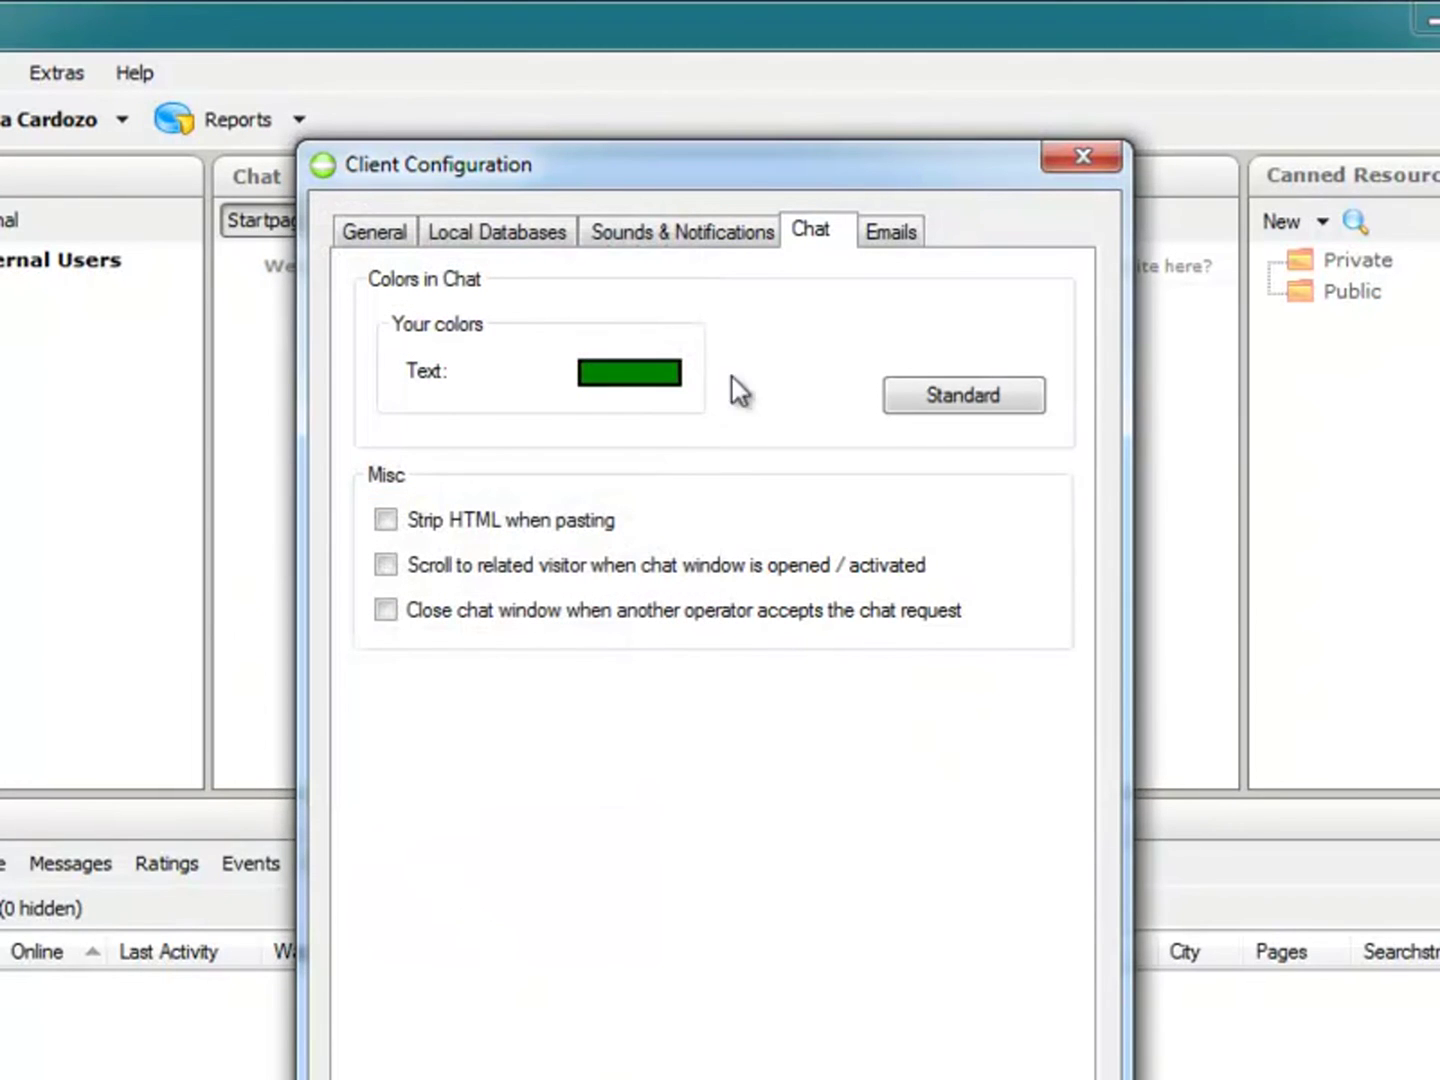
pyautogui.click(890, 230)
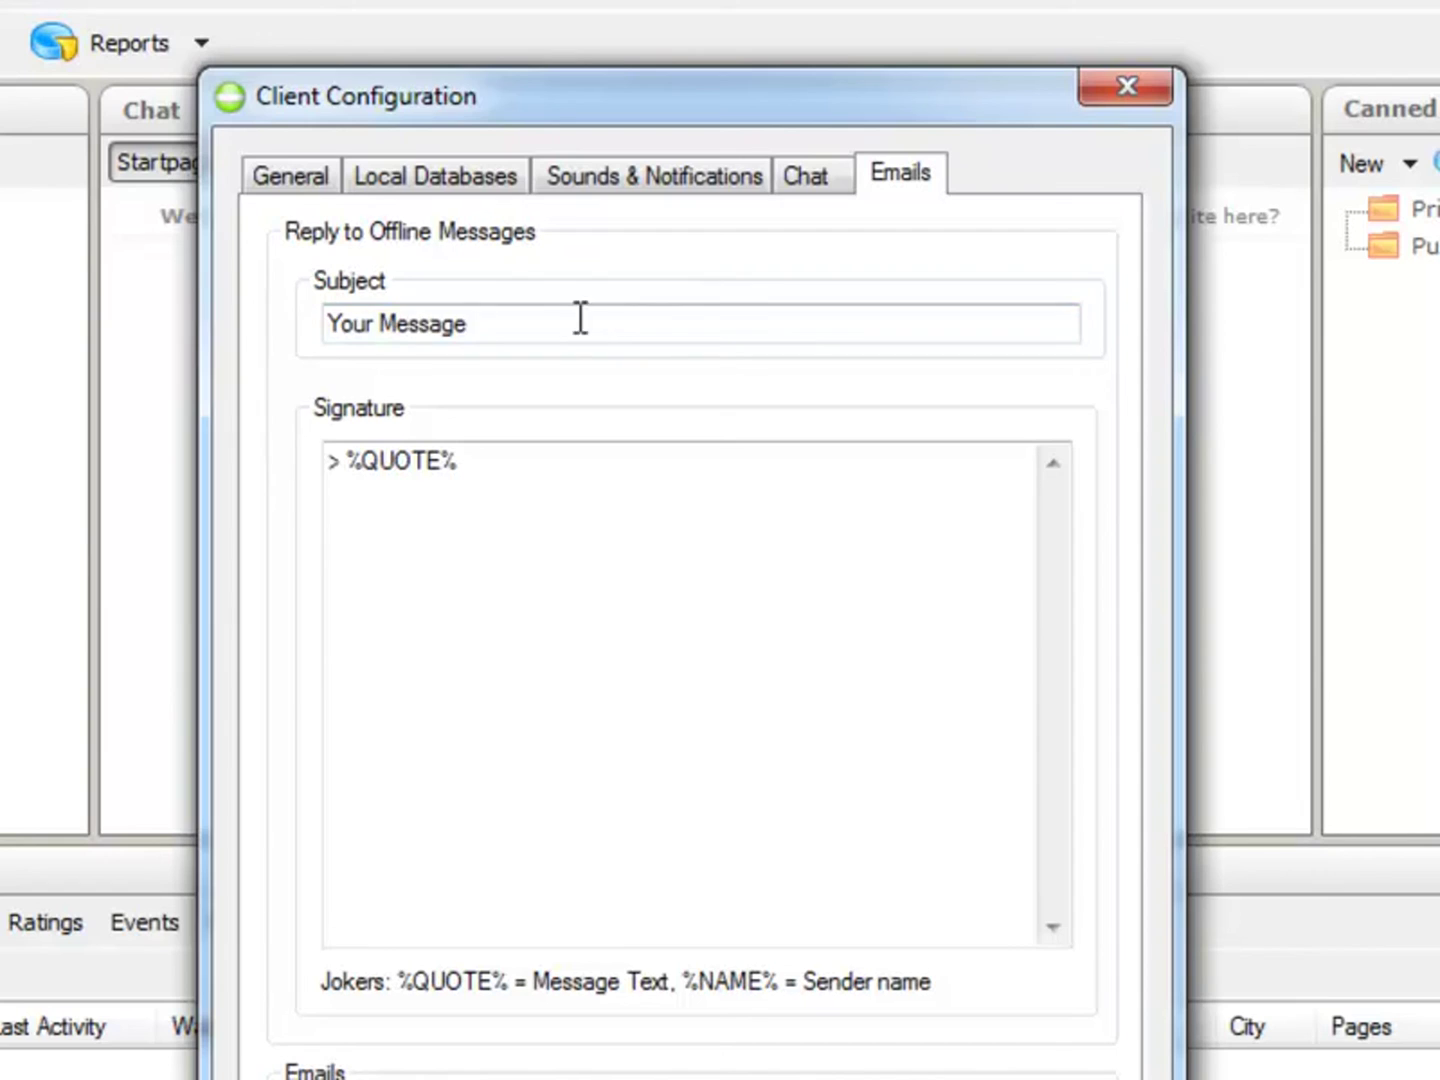
# Step: Strip the '> ' prefix from the offline-reply signature, leaving just %QUOTE%
pyautogui.moveTo(580, 319); pyautogui.dragTo(211, 340)
pyautogui.click(536, 332)
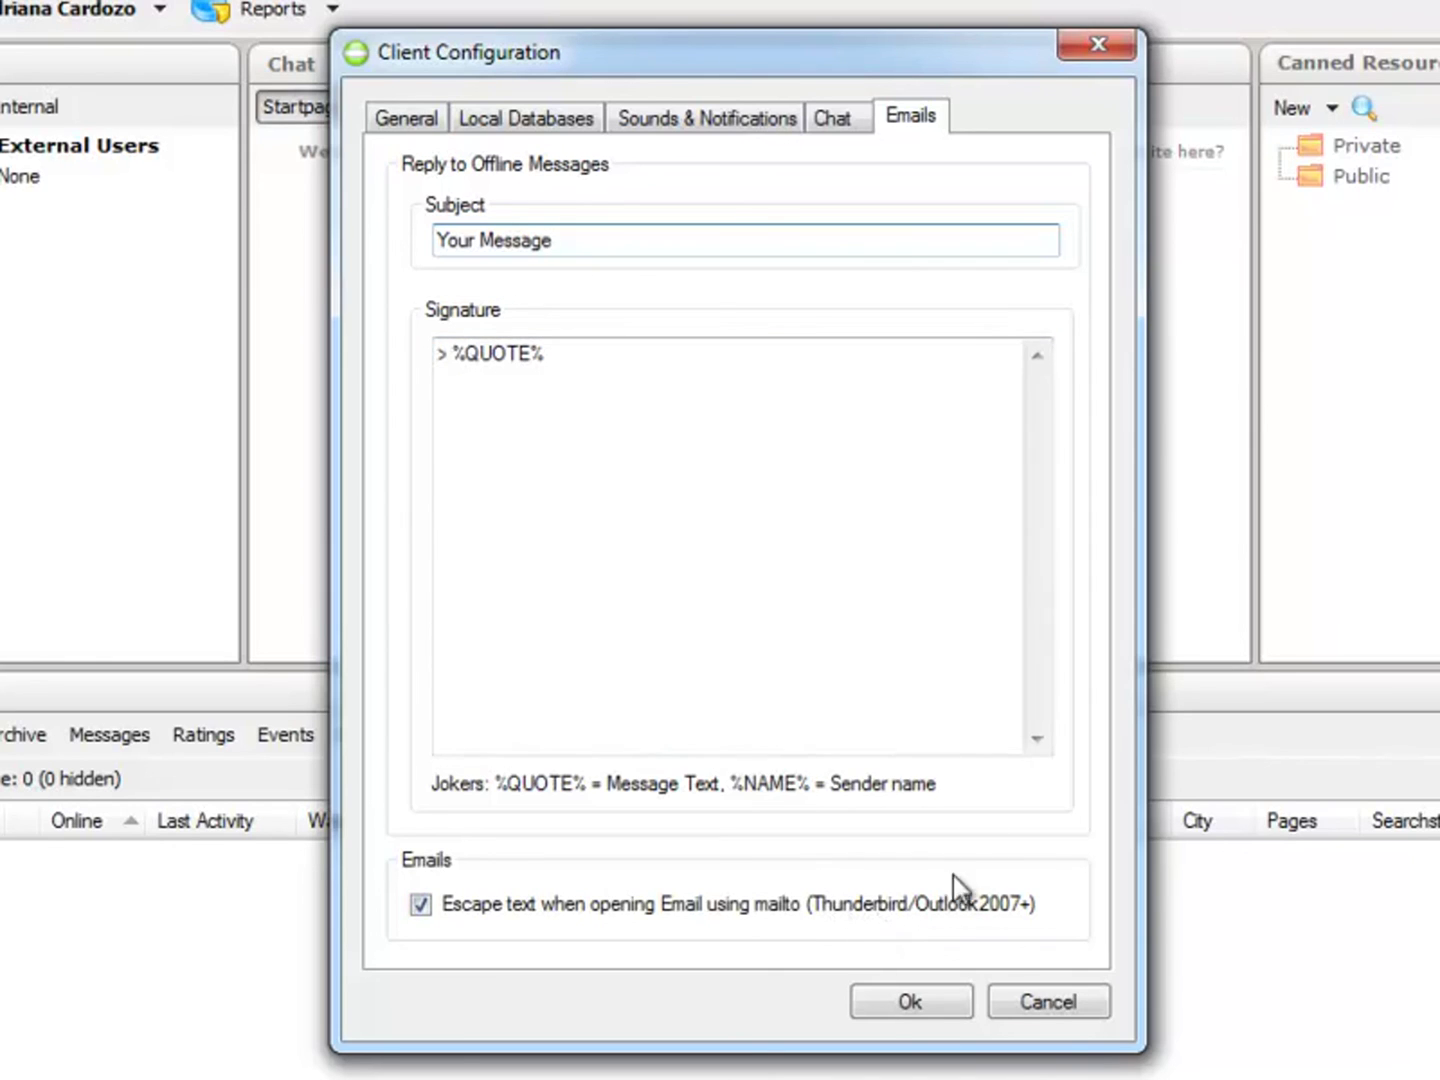
pyautogui.moveTo(574, 360); pyautogui.dragTo(425, 360)
pyautogui.click(554, 398)
pyautogui.press('Home')
pyautogui.press('Right')
pyautogui.press('Delete')
pyautogui.press('BackSpace')
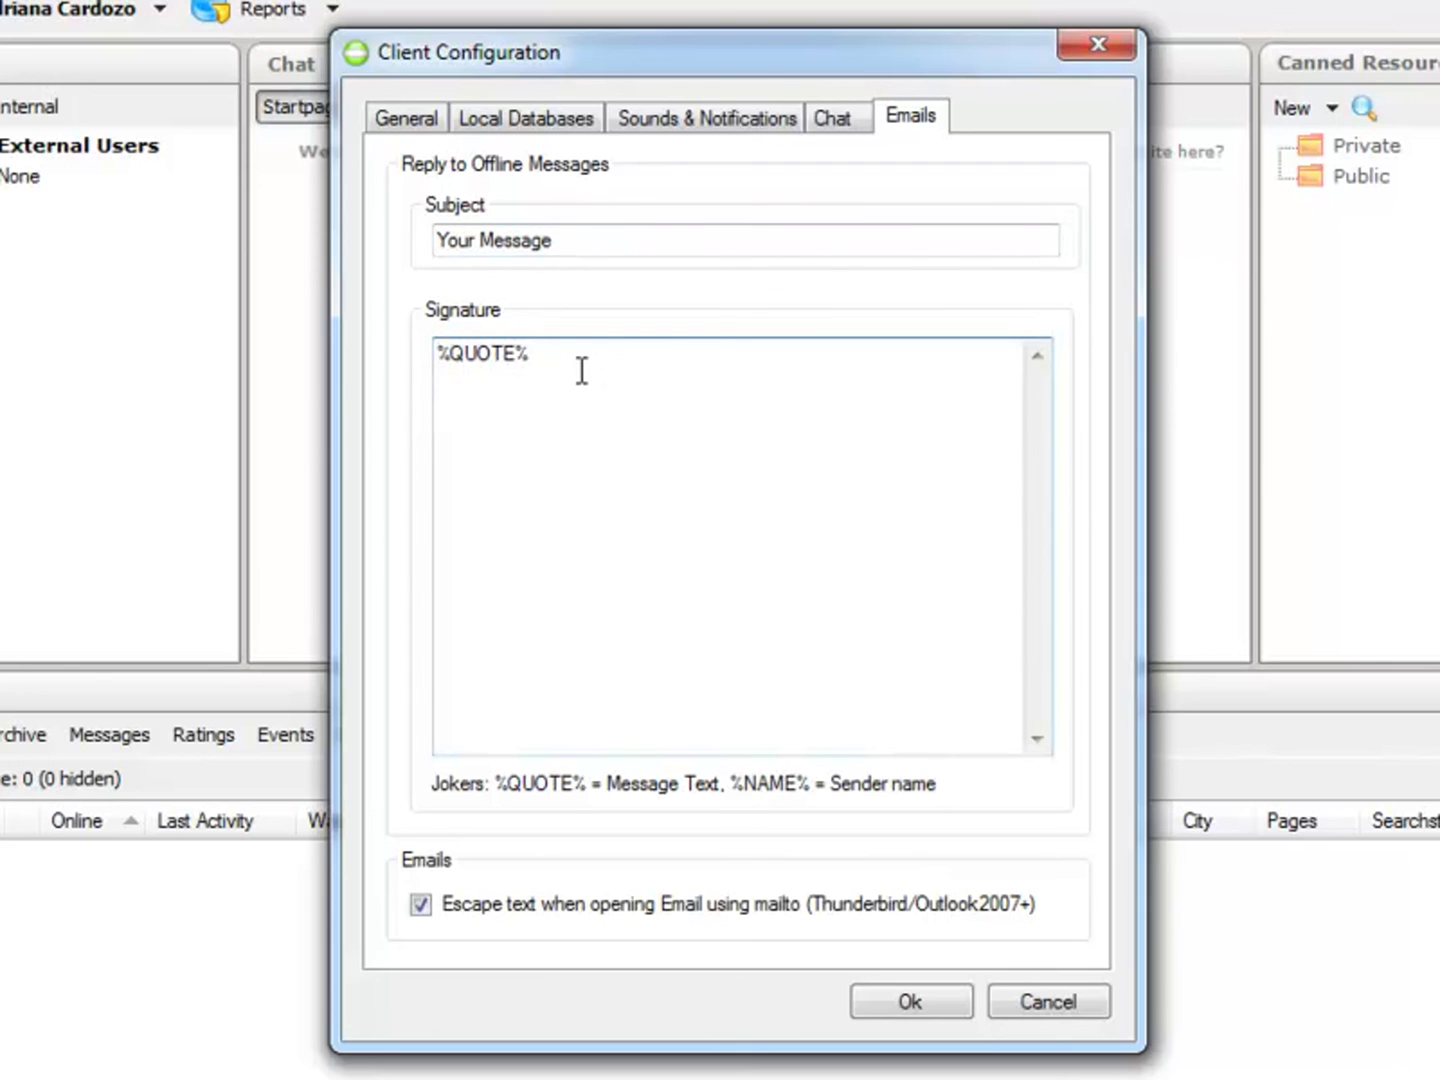
pyautogui.hotkey('shift', 'End')
pyautogui.click(614, 366)
pyautogui.press('Return')
# Step: Put %NAME% on a new first line of the signature, above %QUOTE%
pyautogui.moveTo(566, 363); pyautogui.dragTo(347, 345)
pyautogui.hotkey('ctrl', 'c')
pyautogui.click(500, 417)
pyautogui.press('Return')
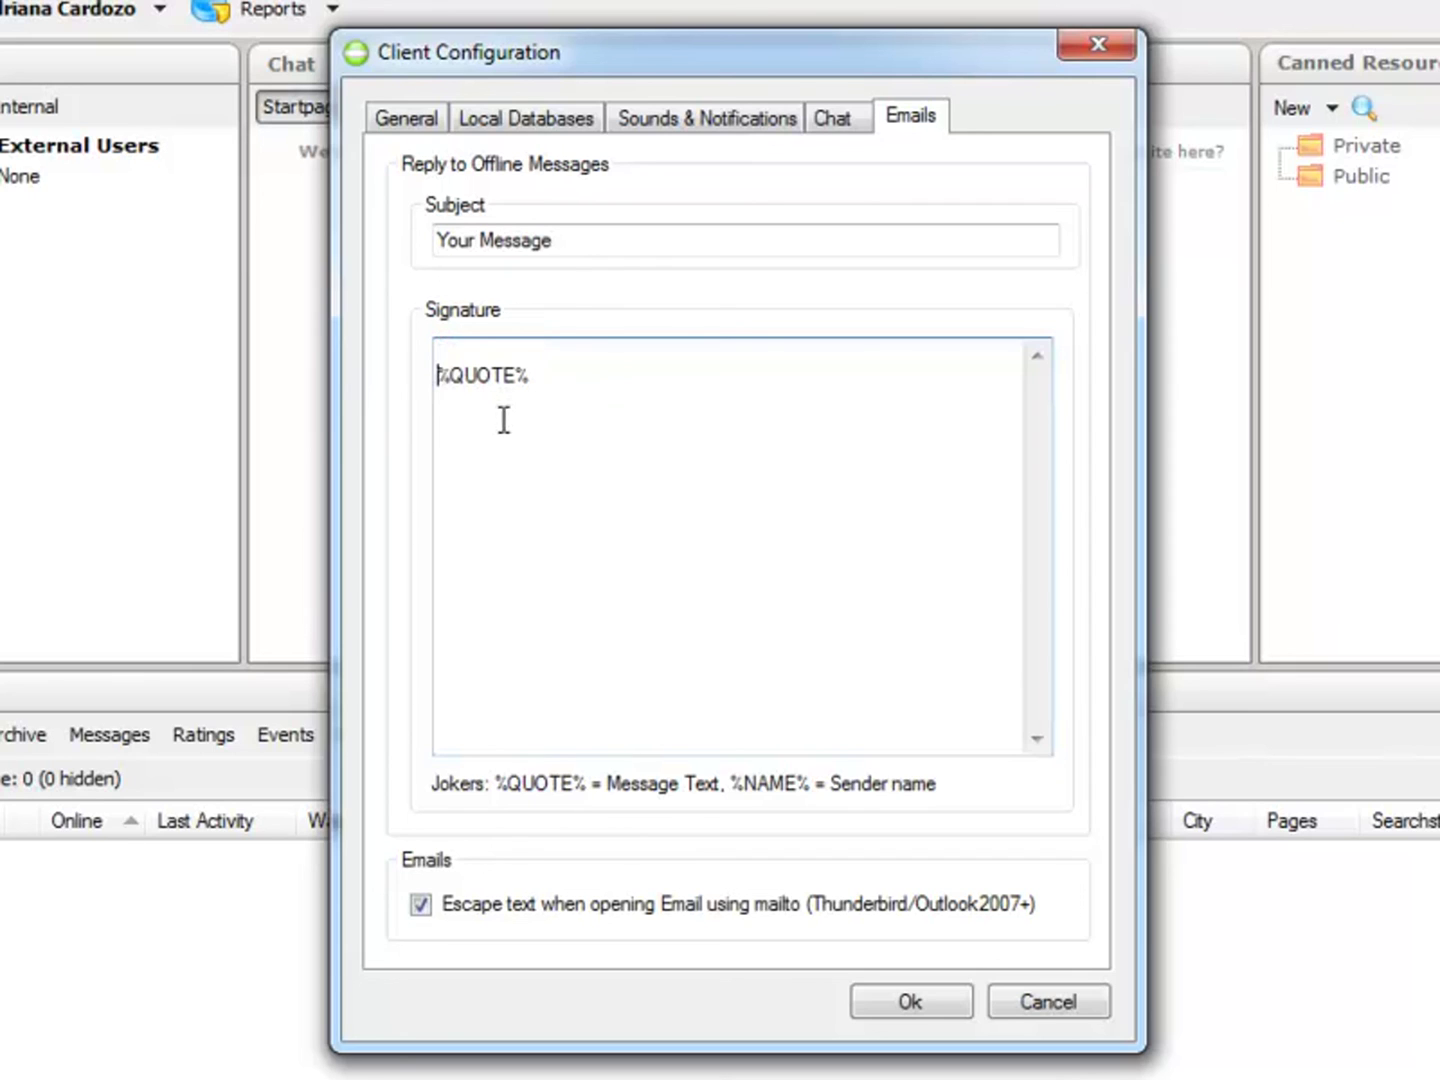
pyautogui.click(490, 354)
pyautogui.hotkey('ctrl', 'v')
pyautogui.doubleClick(515, 352)
pyautogui.write('NAME')
# Step: Change the offline-reply subject to 'Chat MX Cursos - Resposta de mensagem'
pyautogui.hotkey('shift', 'Tab')
pyautogui.press('Tab')
pyautogui.hotkey('shift', 'Tab')
pyautogui.write('mx c')
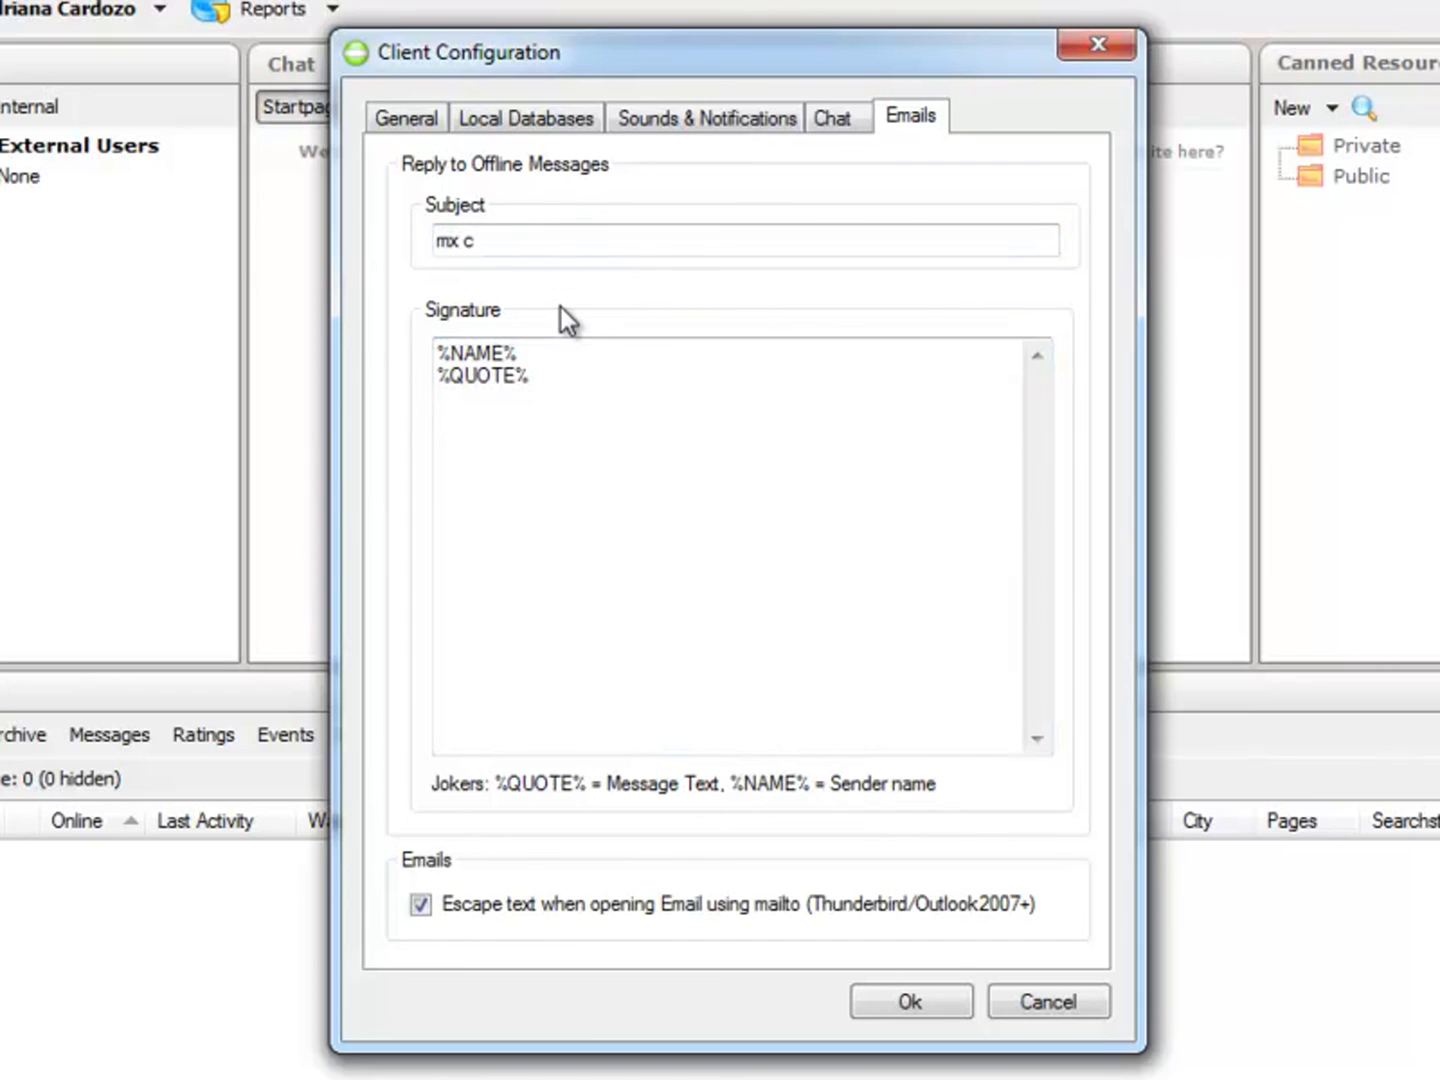
pyautogui.hotkey('shift', 'Home')
pyautogui.write('Chat MX Cur')
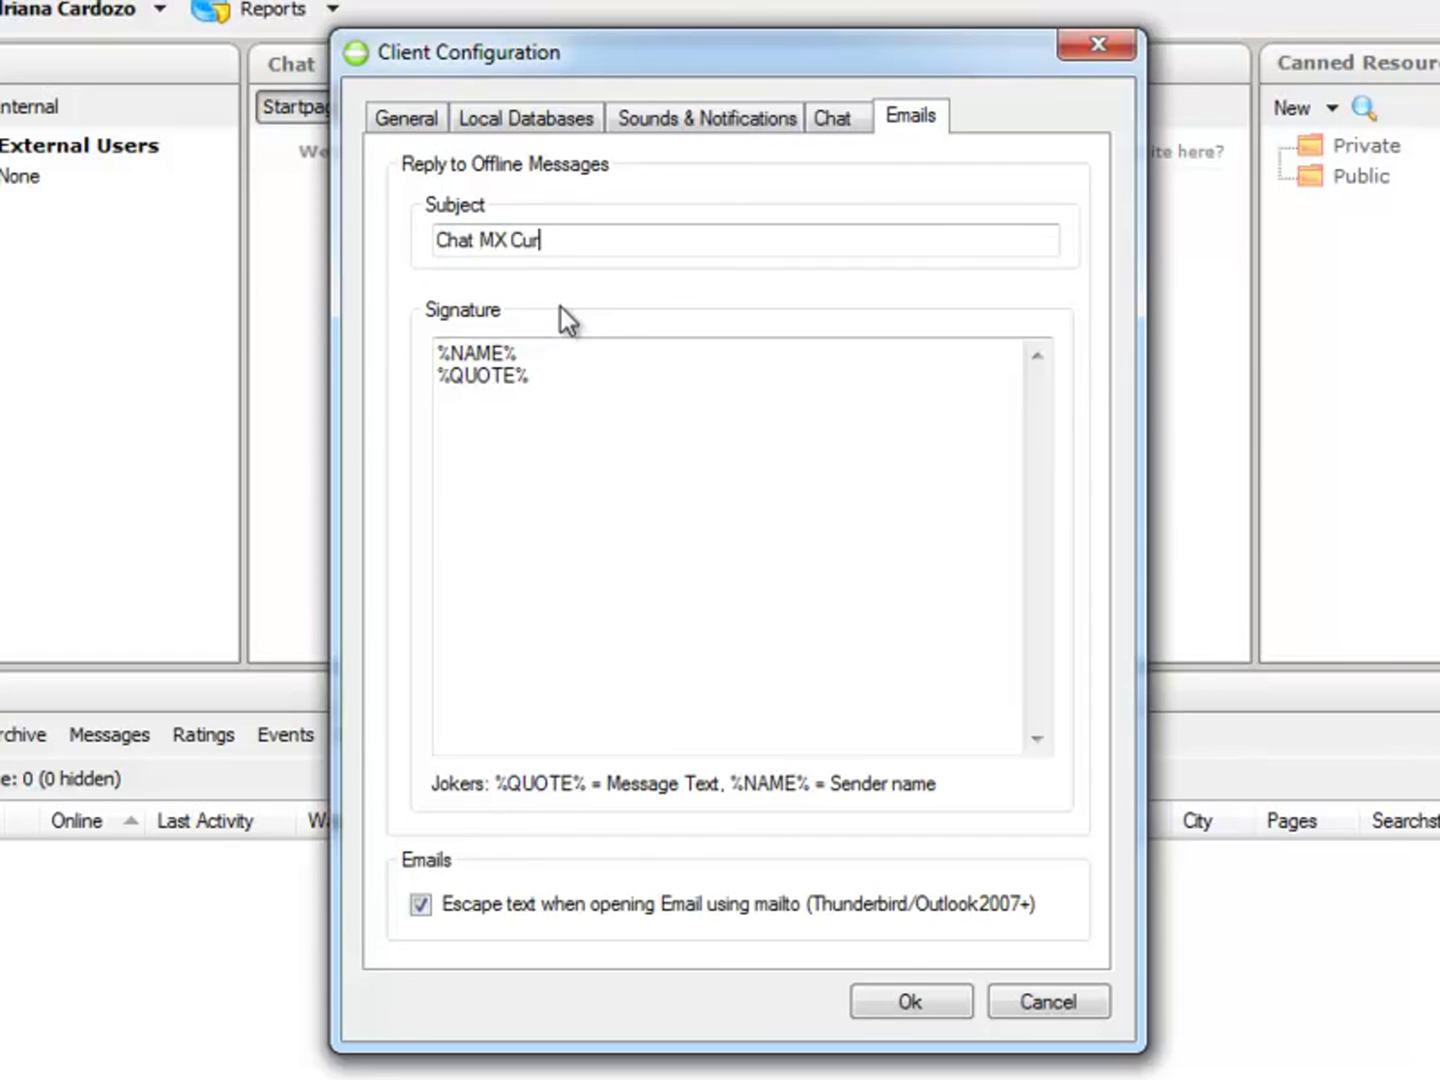
pyautogui.write('sos - Respostya')
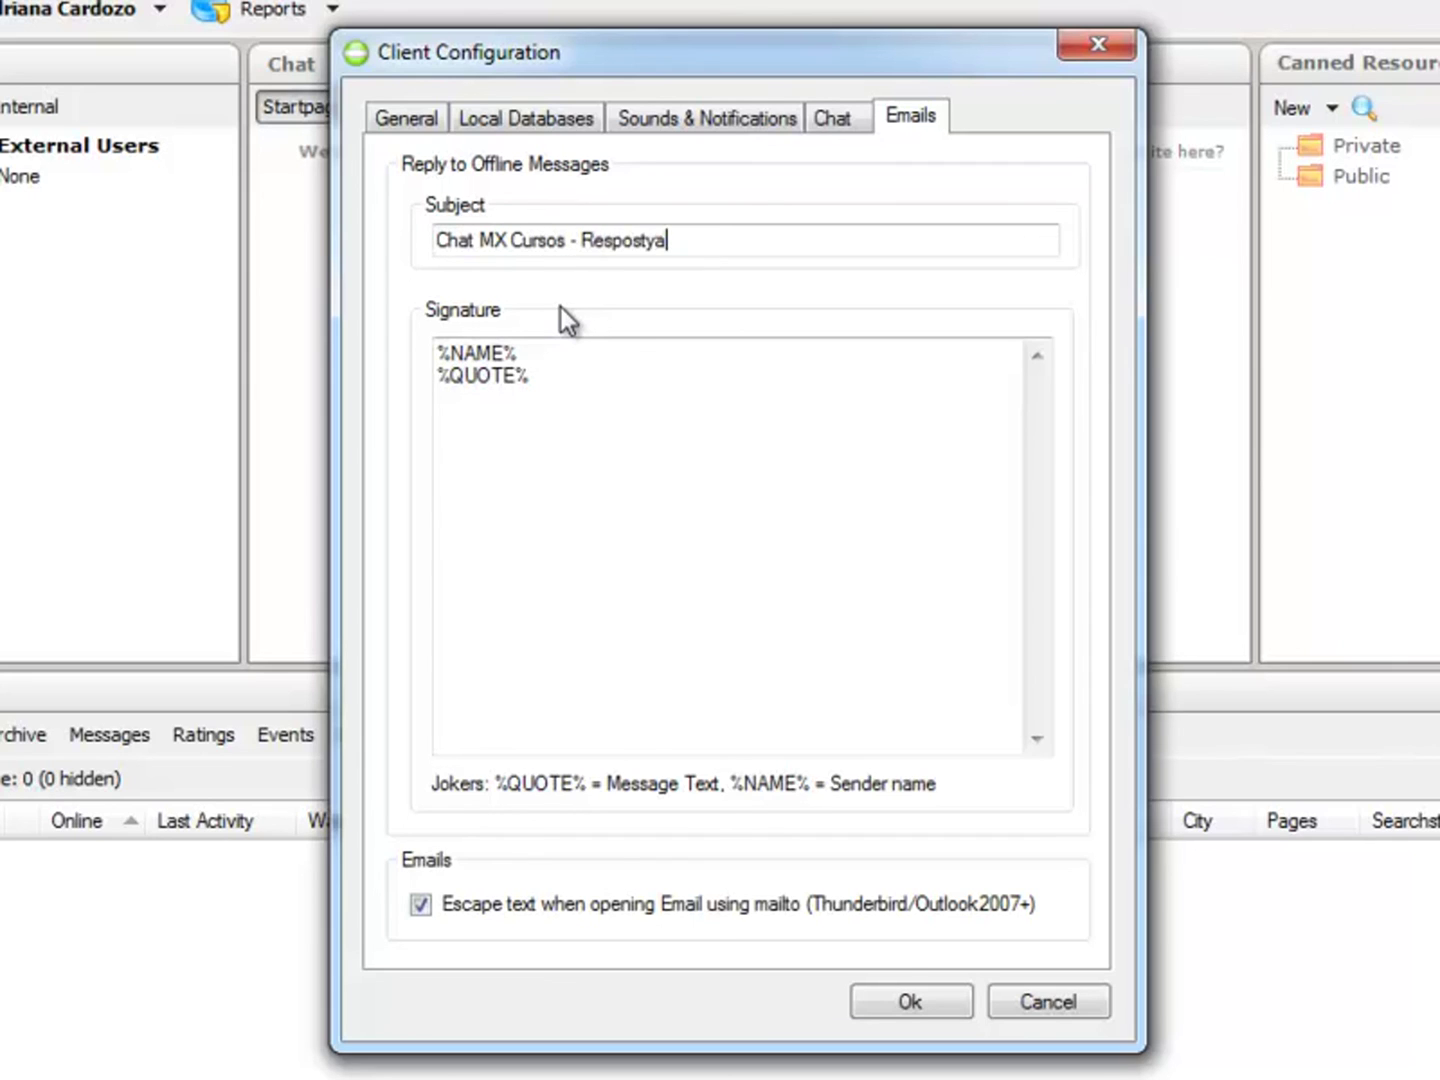
pyautogui.press('BackSpace')
pyautogui.press('BackSpace')
pyautogui.write('a de mensagem')
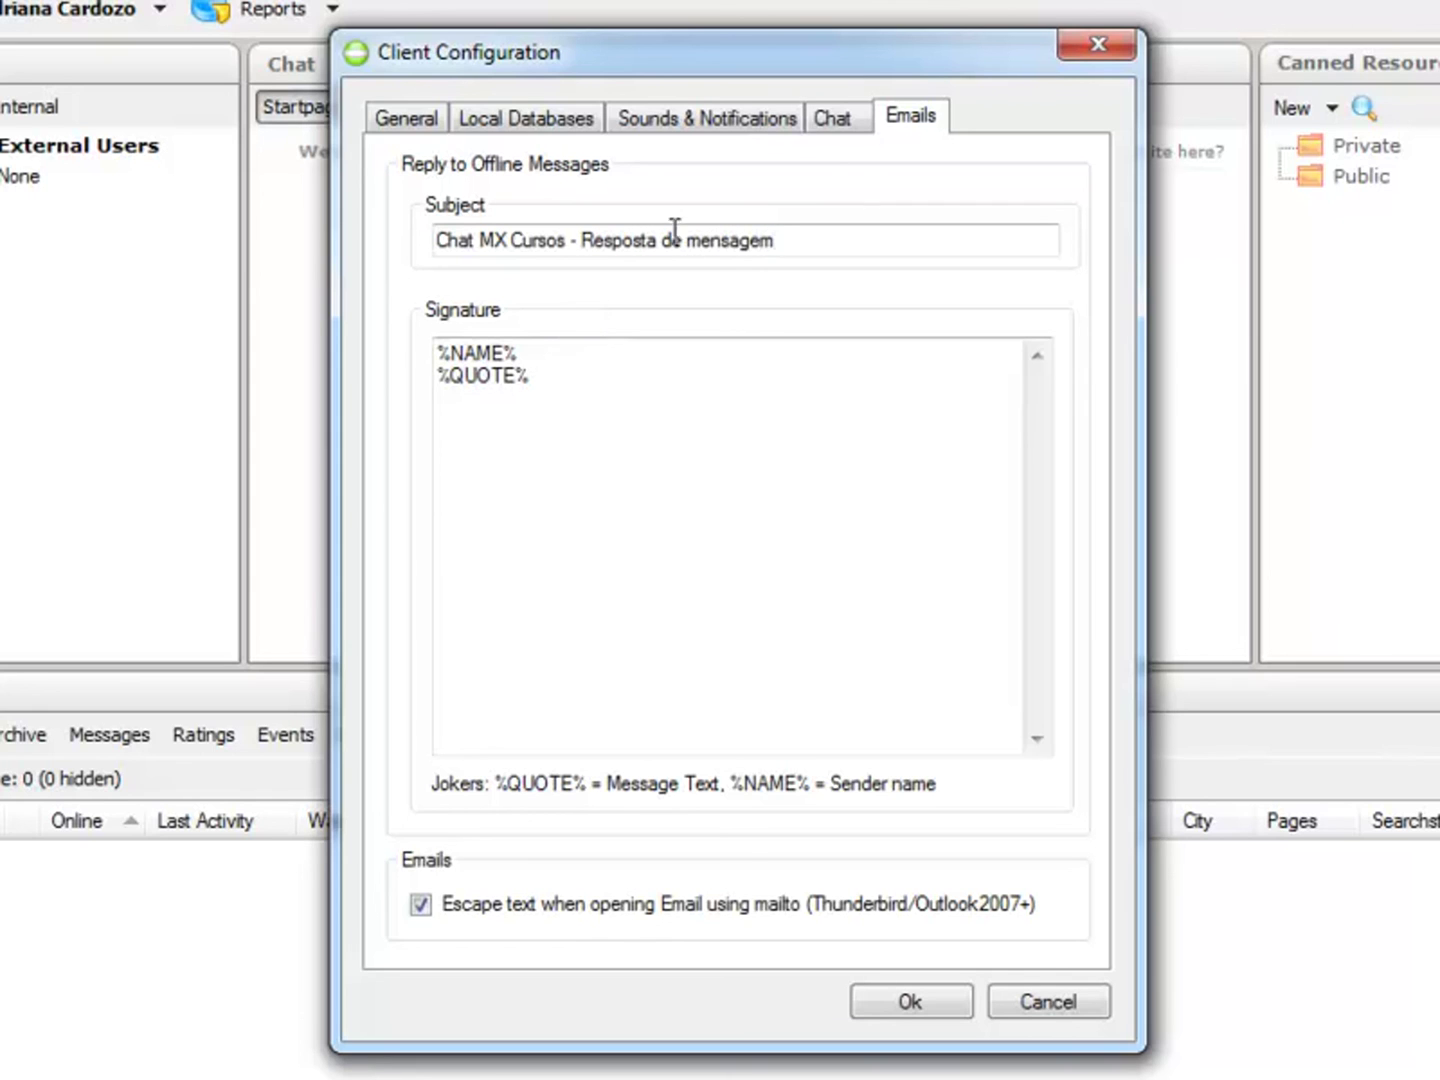
# Step: Review the configuration tabs, save with Ok, and log out via System > Logout
pyautogui.click(833, 122)
pyautogui.click(748, 124)
pyautogui.click(578, 122)
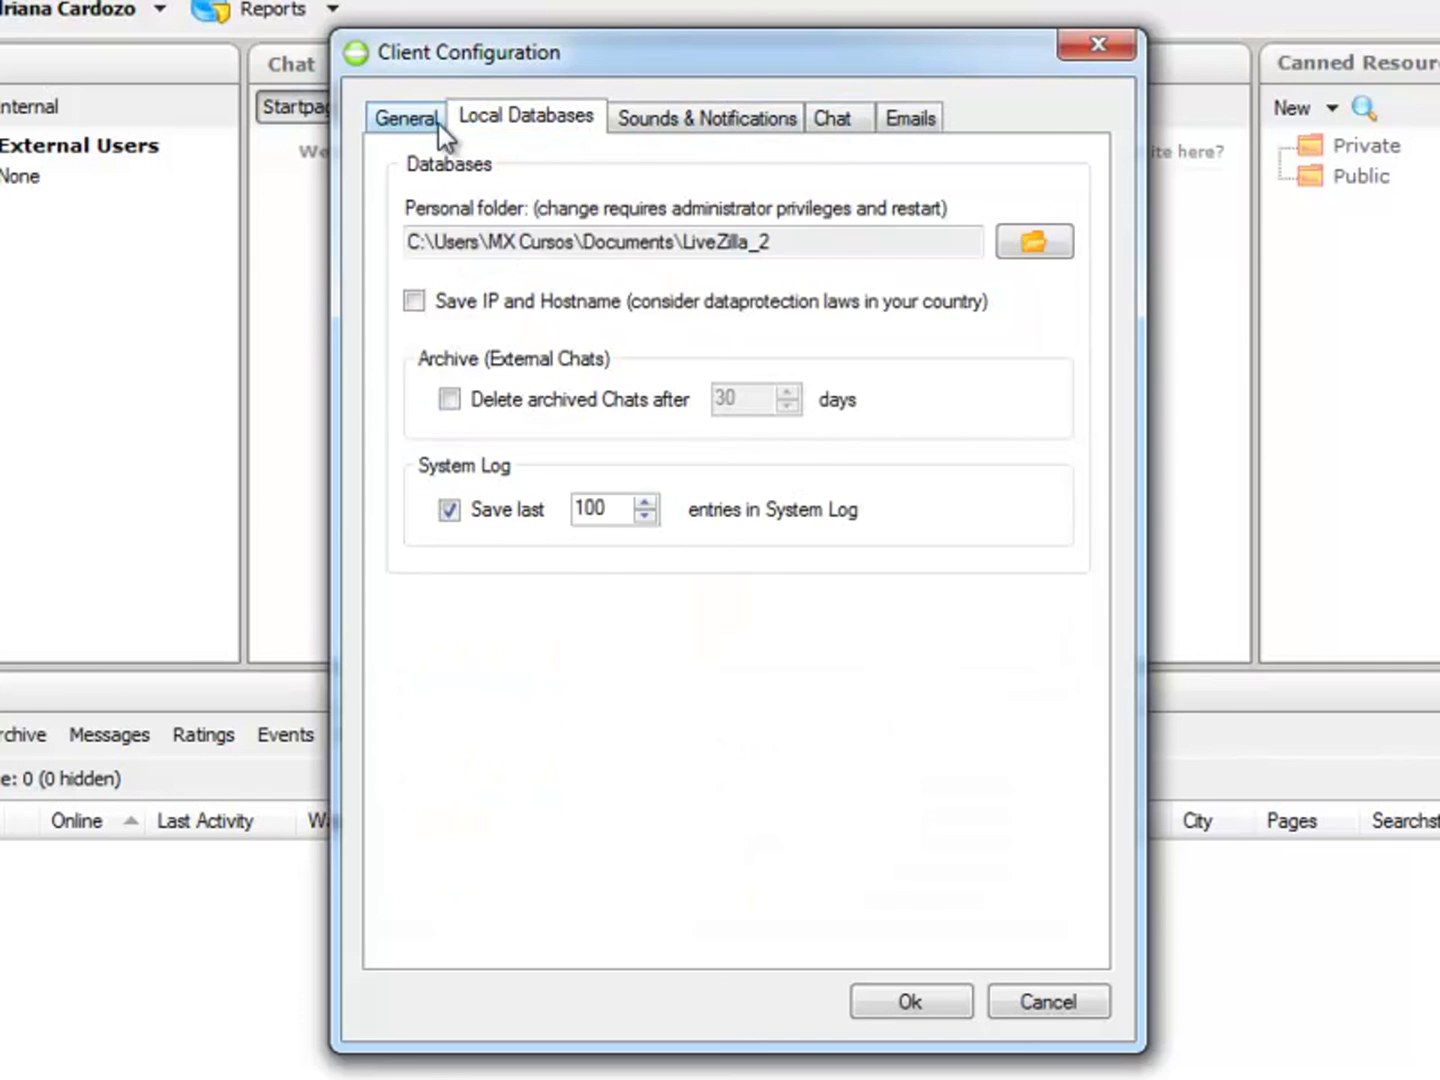
pyautogui.click(429, 120)
pyautogui.click(916, 1004)
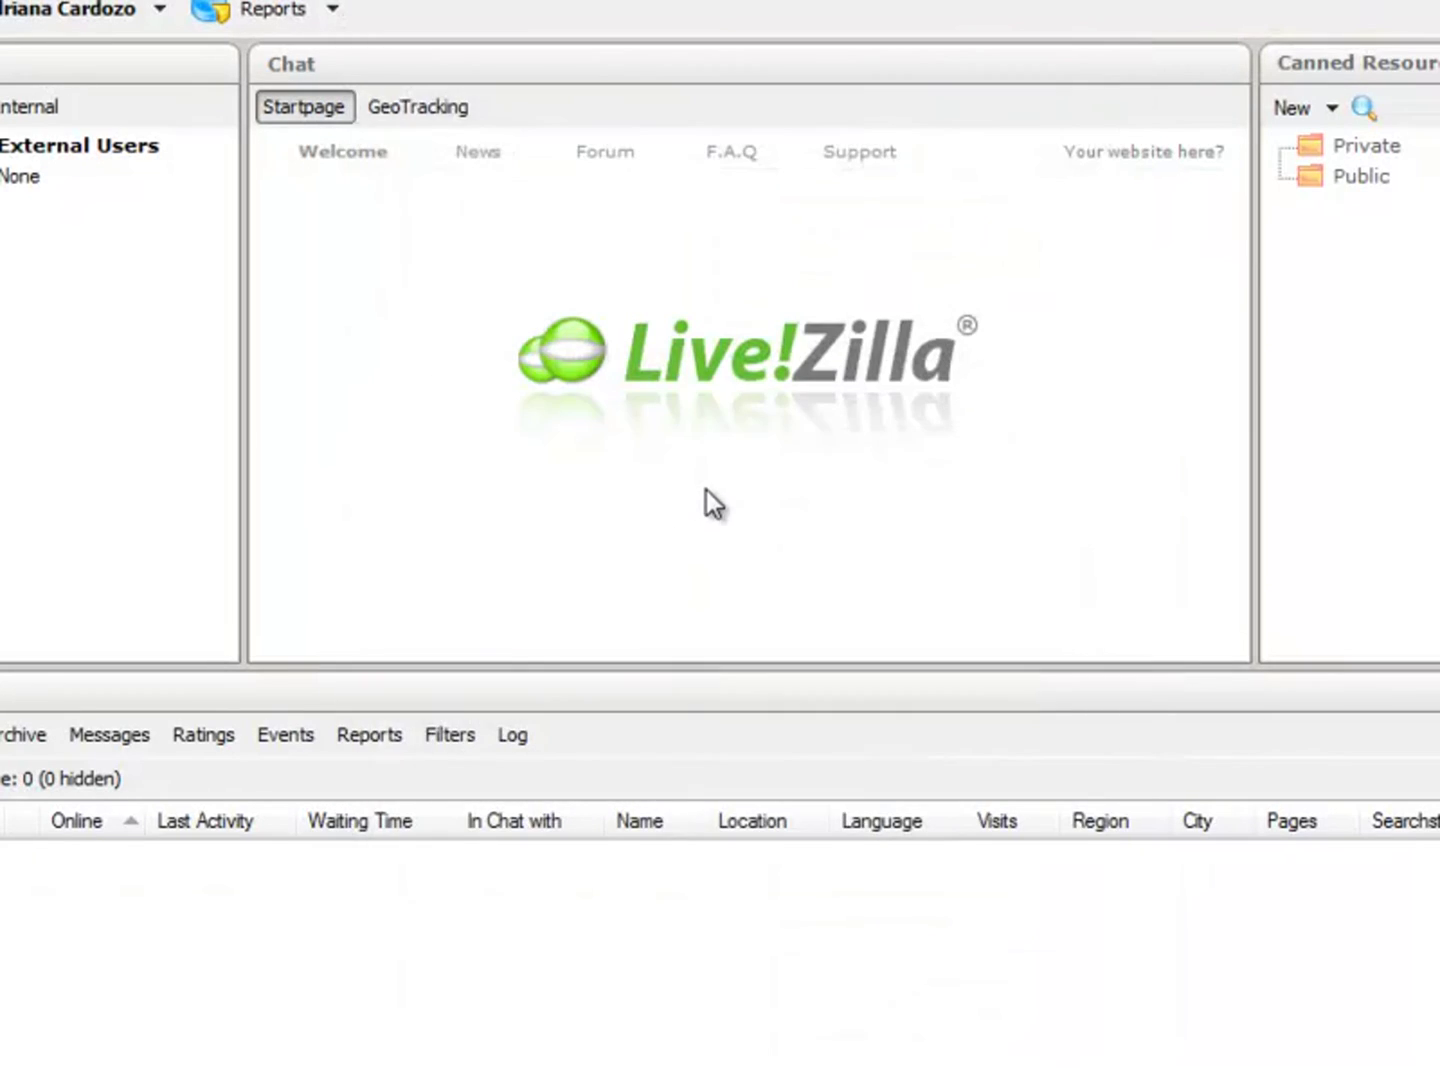
pyautogui.click(56, 59)
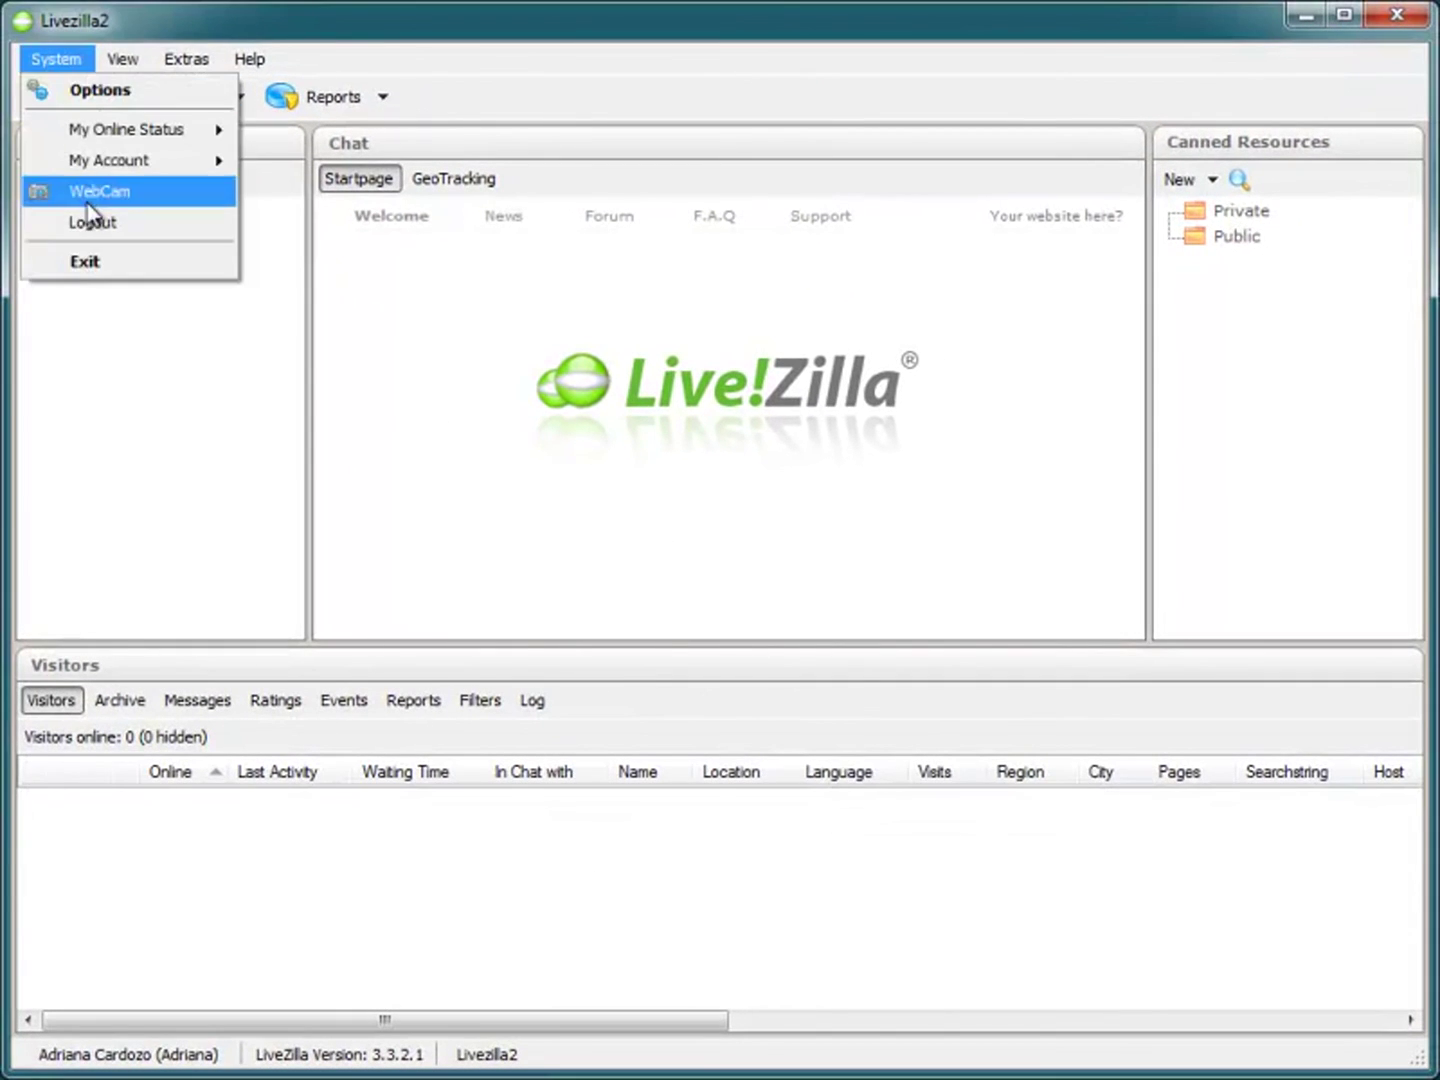
pyautogui.click(97, 226)
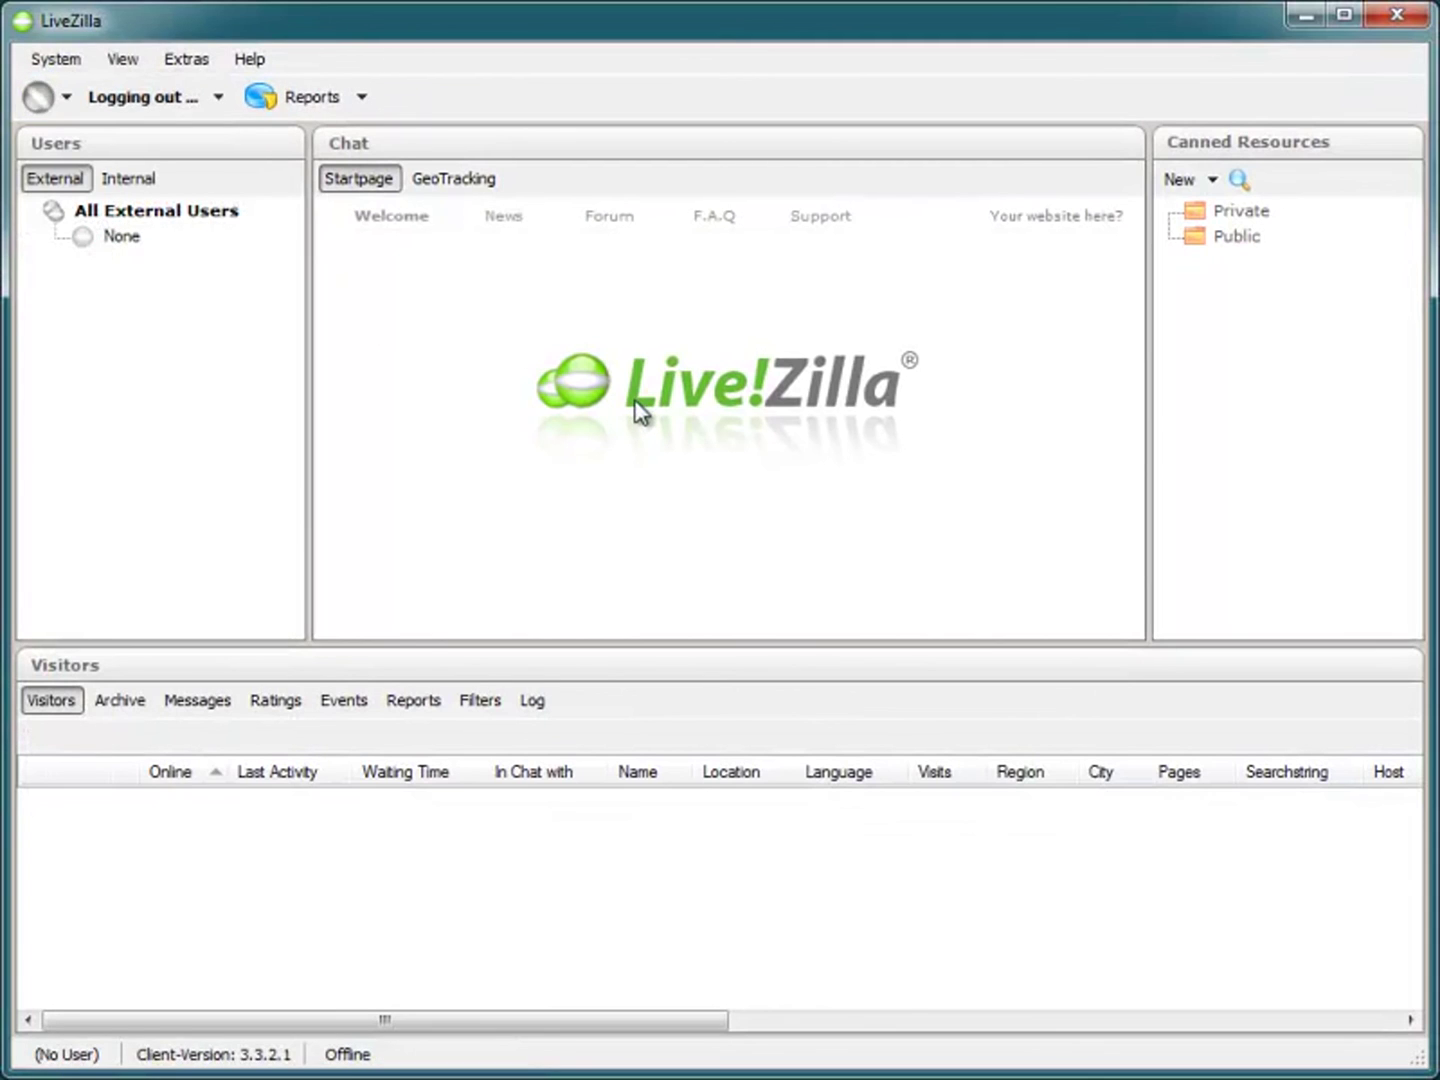